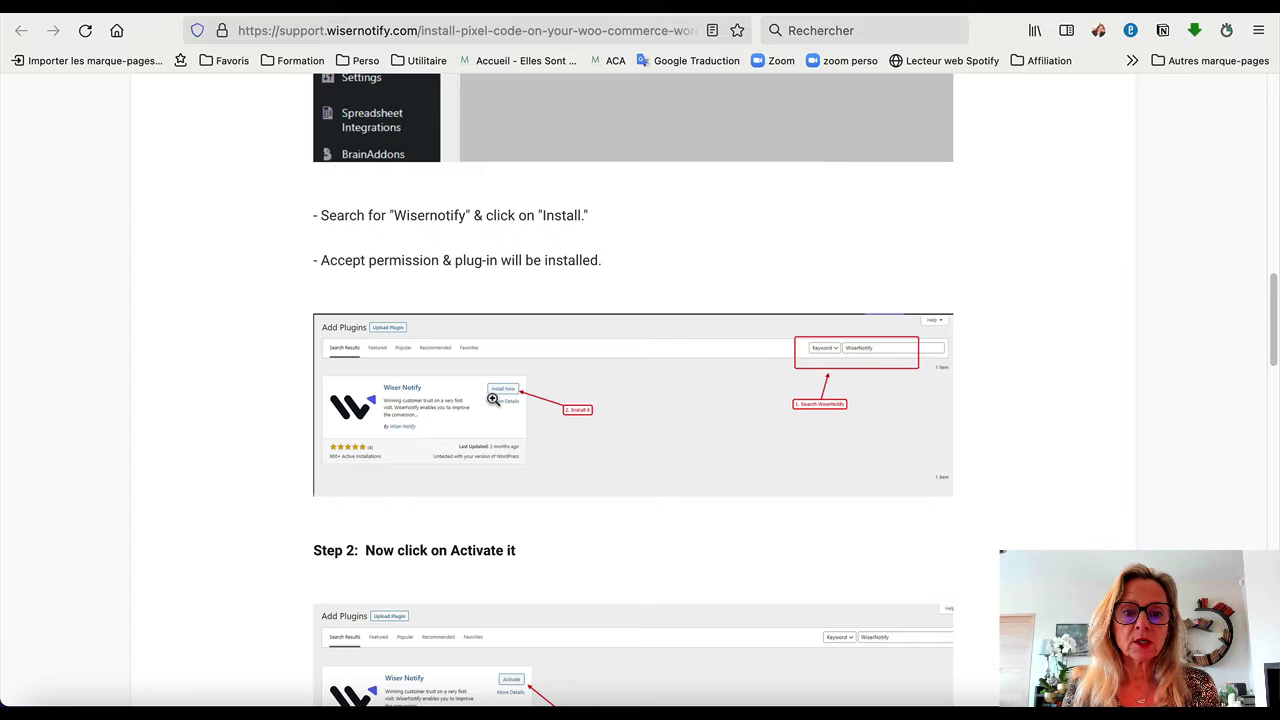
- Read the help article on installing the pixel code on WooCommerce/WordPress, including the plugin activation and API key verification steps
{"action": "scroll", "coordinate": [648, 396], "scroll_direction": "down", "scroll_amount": 5}
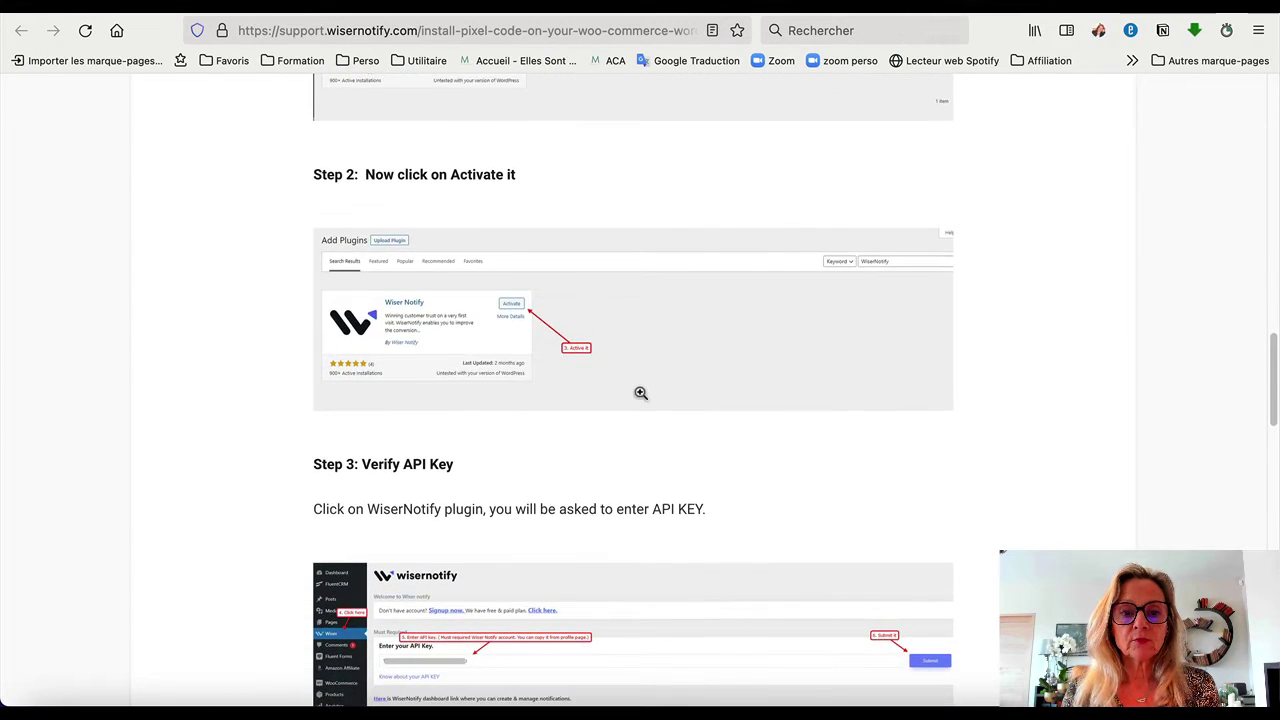
{"action": "scroll", "coordinate": [646, 390], "scroll_direction": "down", "scroll_amount": 5}
{"action": "scroll", "coordinate": [645, 378], "scroll_direction": "down", "scroll_amount": 1}
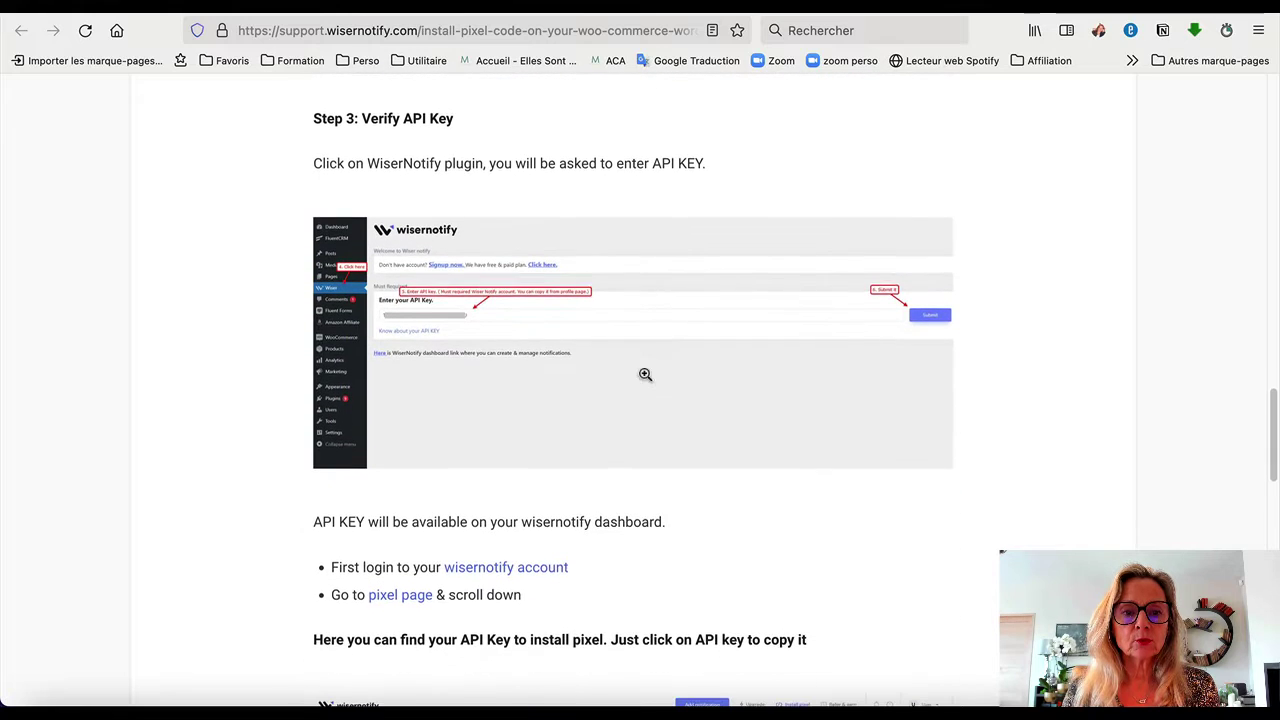
{"action": "scroll", "coordinate": [565, 328], "scroll_direction": "up", "scroll_amount": 20}
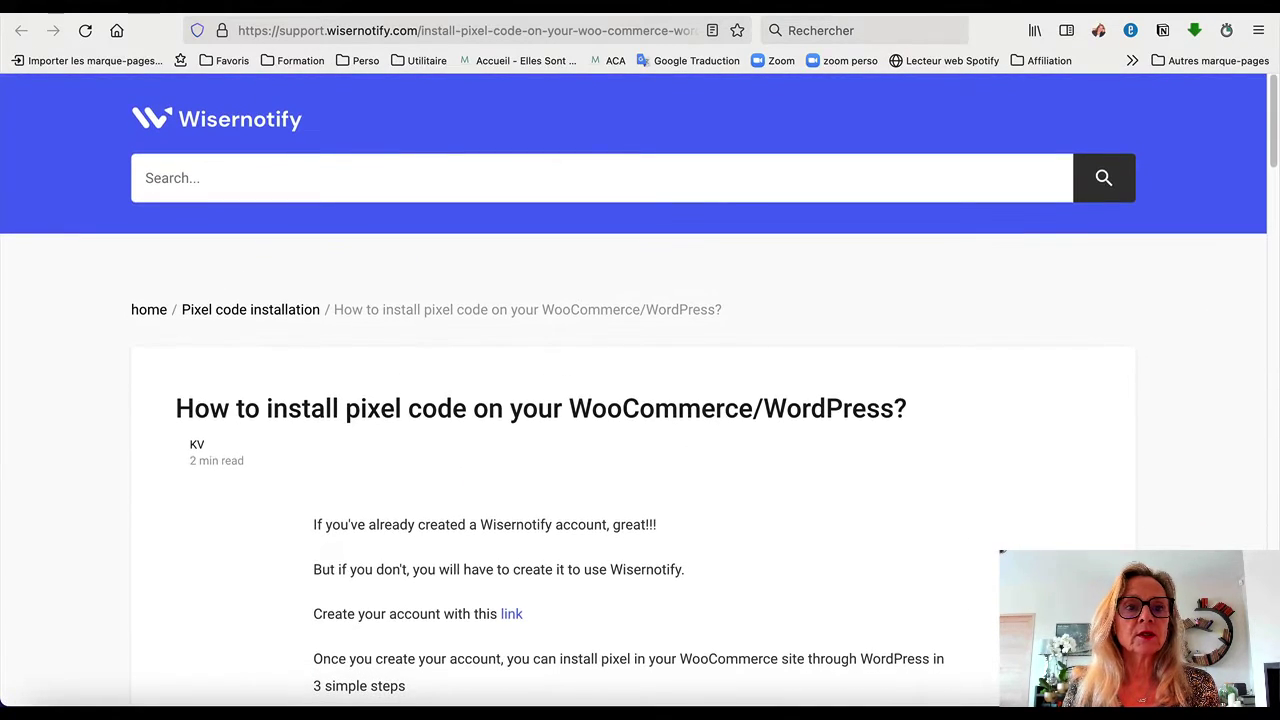
{"action": "key", "text": "ctrl+Tab"}
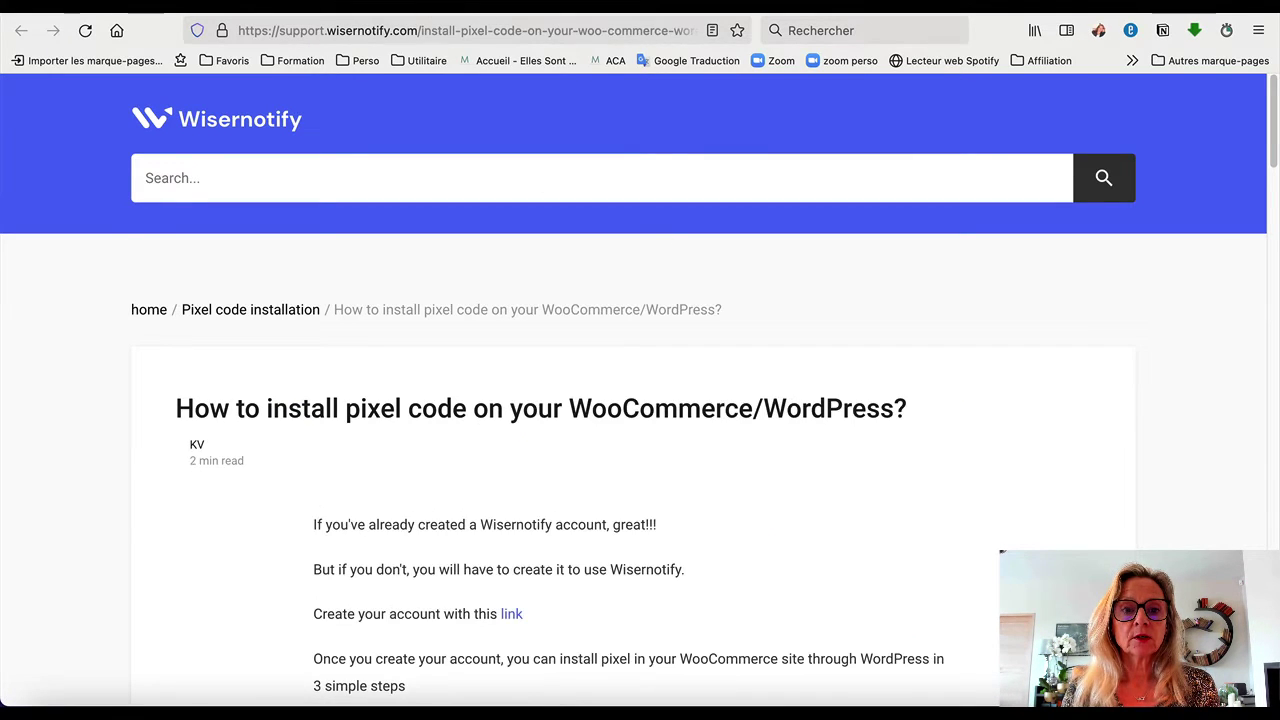
{"action": "scroll", "coordinate": [632, 428], "scroll_direction": "down", "scroll_amount": 12}
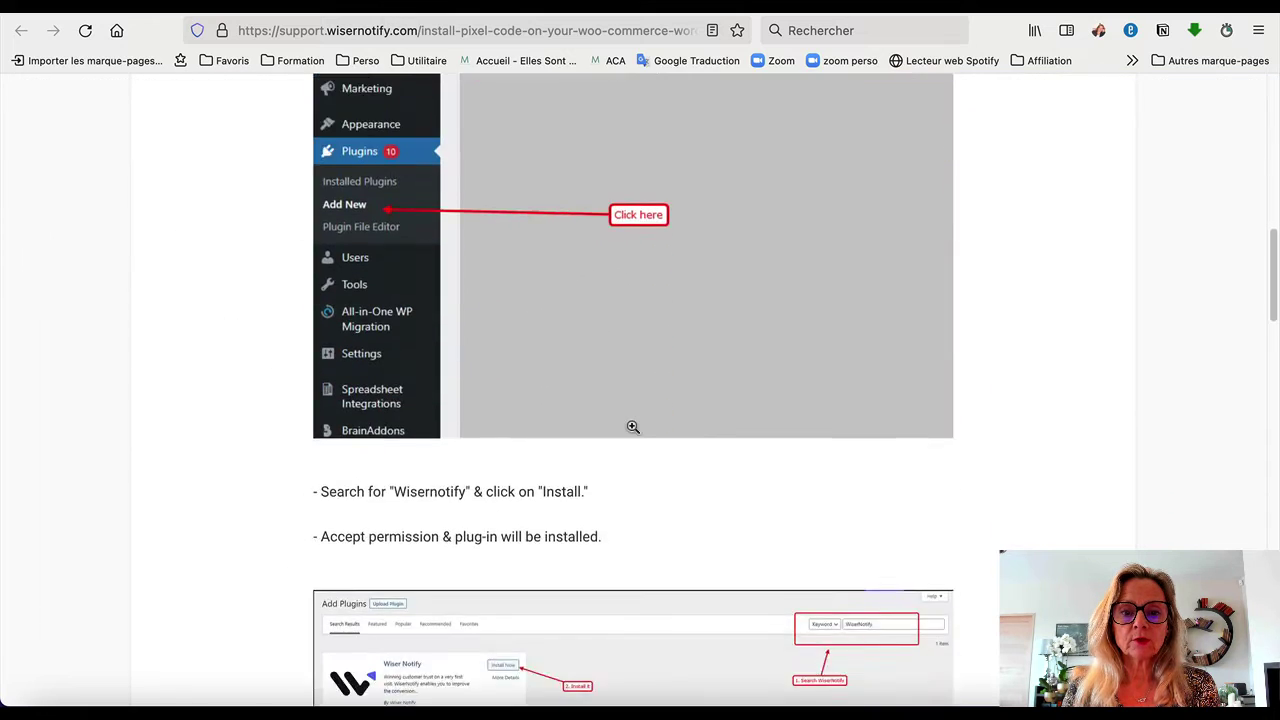
{"action": "scroll", "coordinate": [632, 427], "scroll_direction": "down", "scroll_amount": 10}
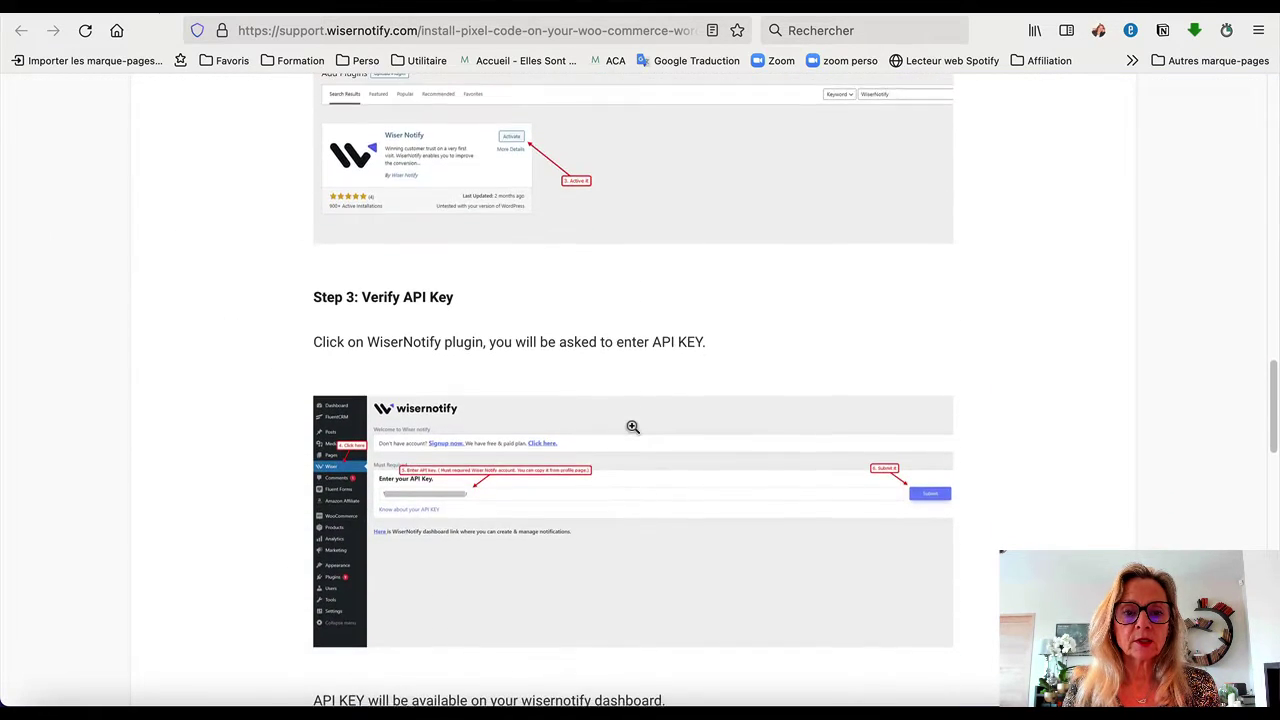
{"action": "scroll", "coordinate": [620, 420], "scroll_direction": "down", "scroll_amount": 1}
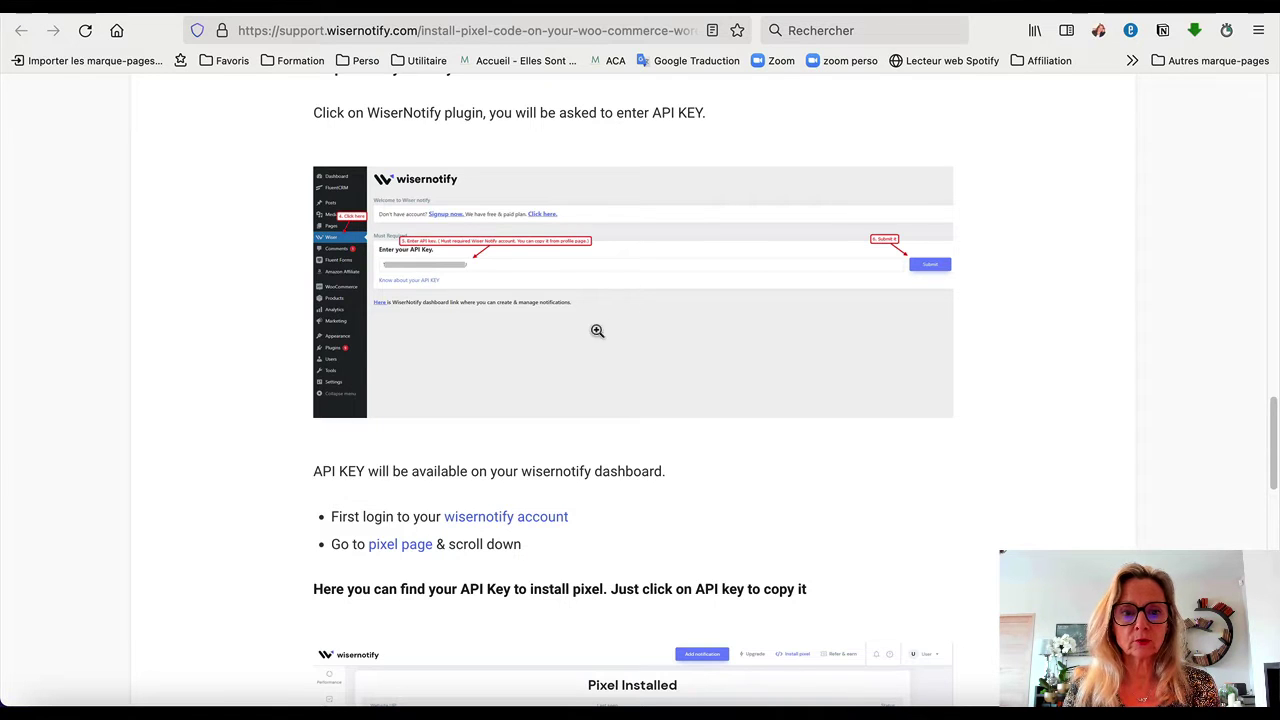
{"action": "scroll", "coordinate": [595, 340], "scroll_direction": "down", "scroll_amount": 6}
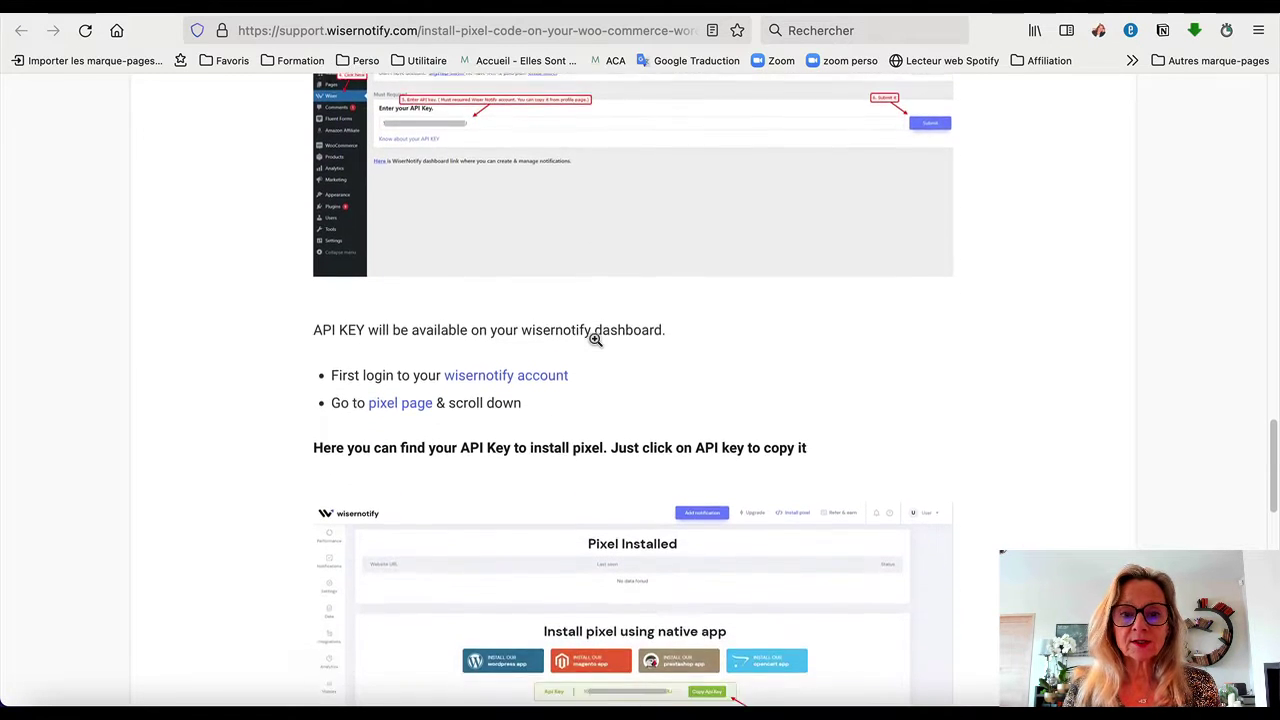
{"action": "scroll", "coordinate": [595, 340], "scroll_direction": "down", "scroll_amount": 10}
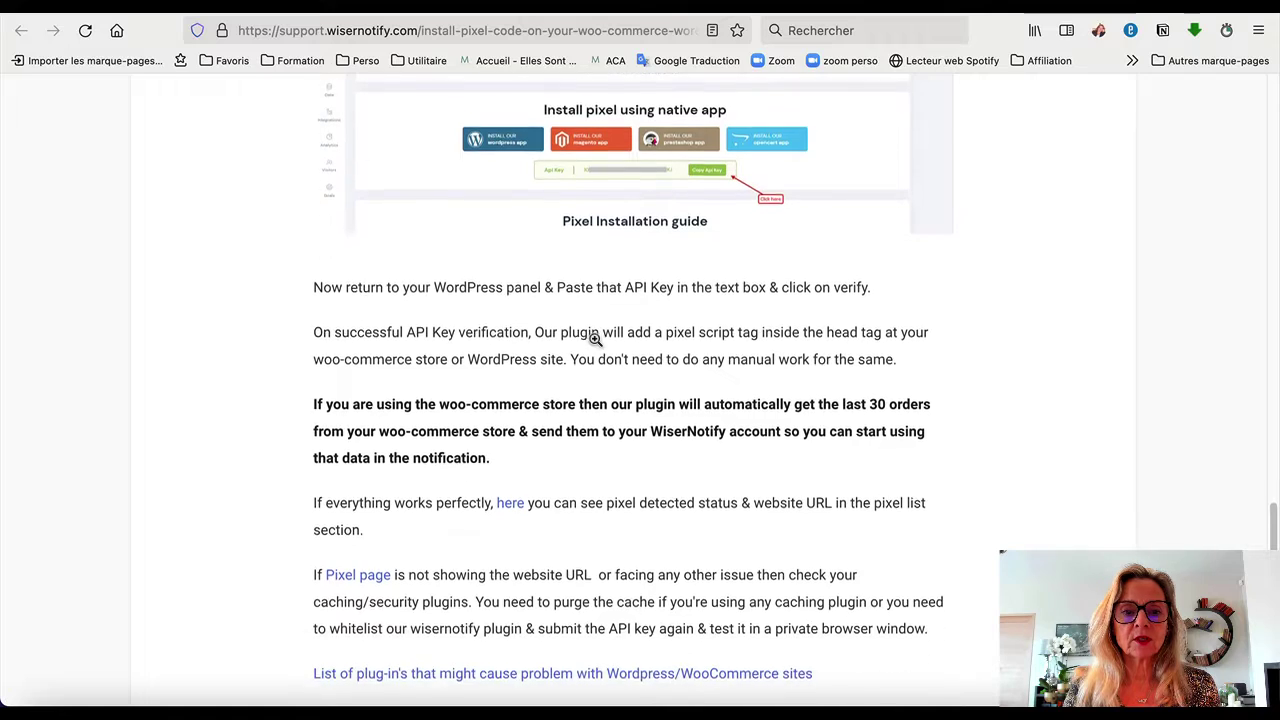
{"action": "scroll", "coordinate": [595, 340], "scroll_direction": "down", "scroll_amount": 10}
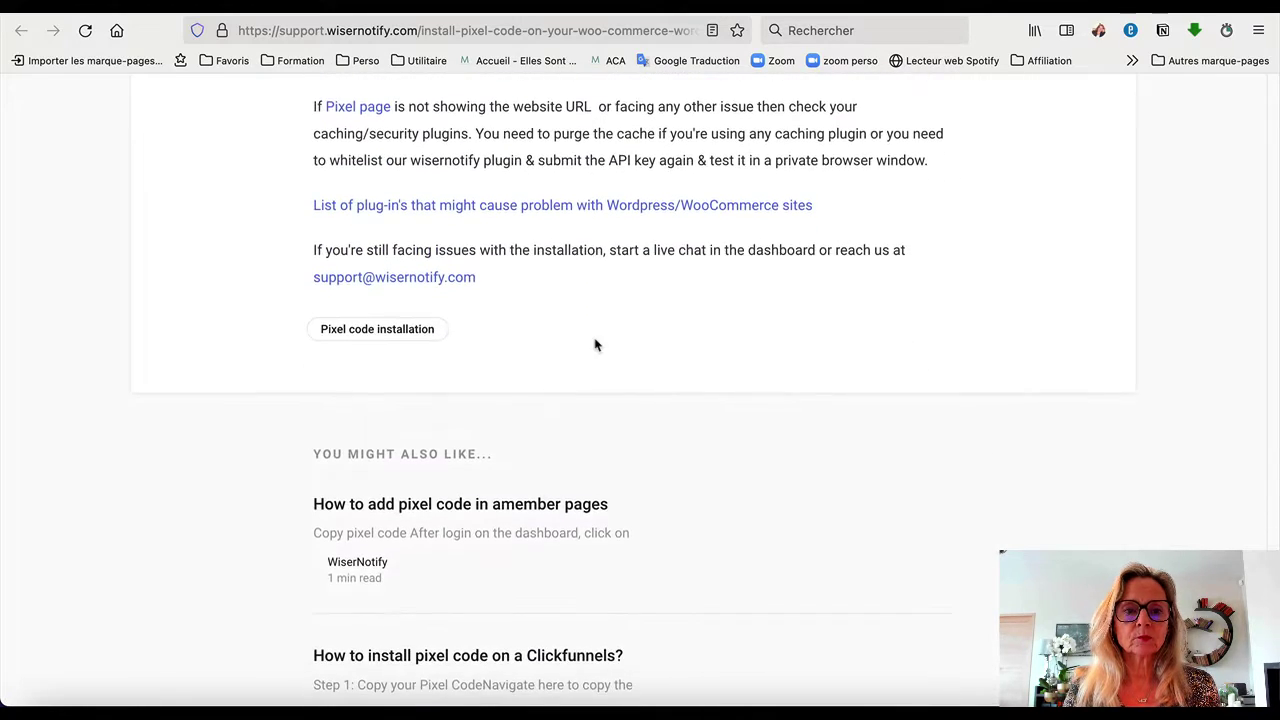
- Switch to the WiserNotify dashboard and review the list of existing notifications
{"action": "key", "text": "ctrl+Tab"}
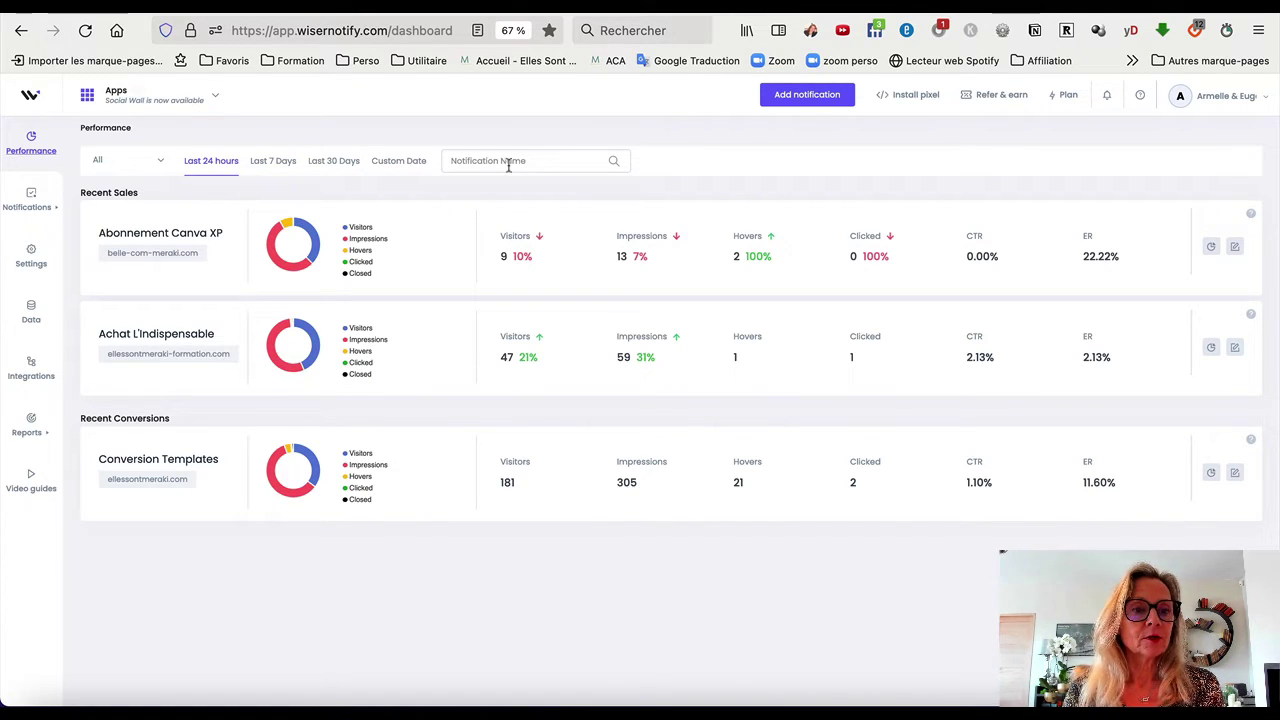
{"action": "mouse_move", "coordinate": [31, 200]}
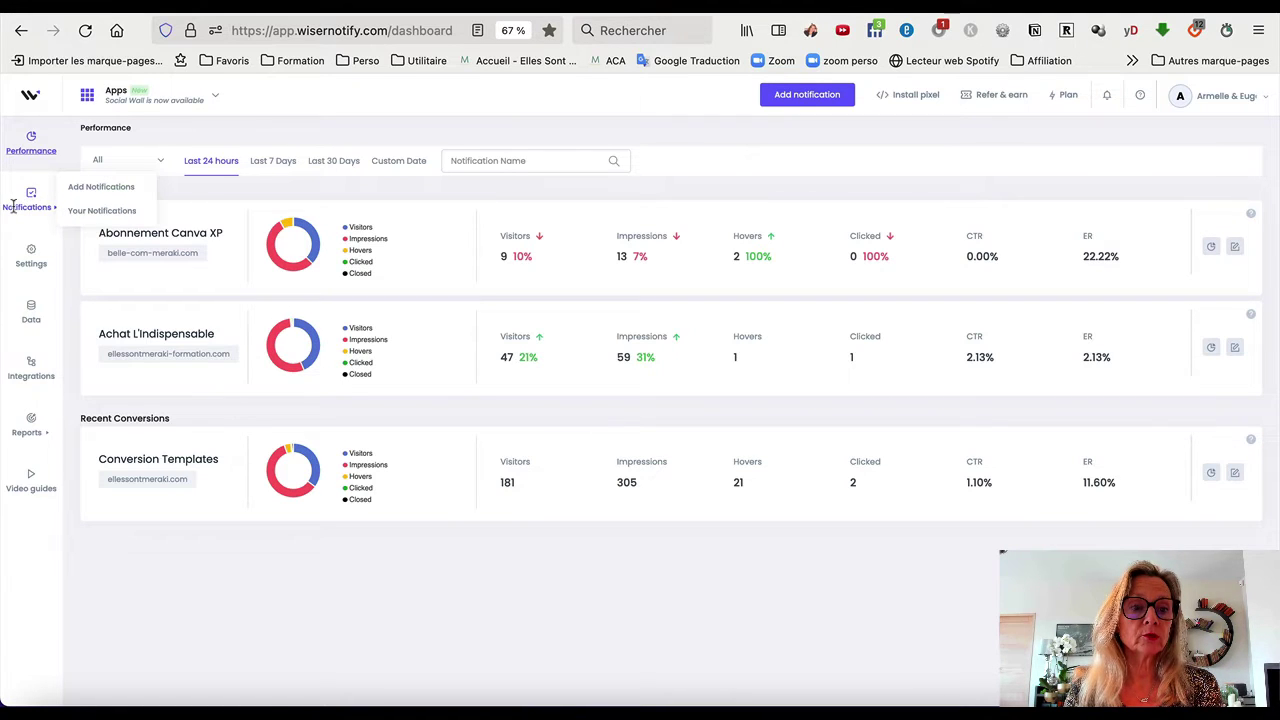
{"action": "left_click", "coordinate": [68, 213]}
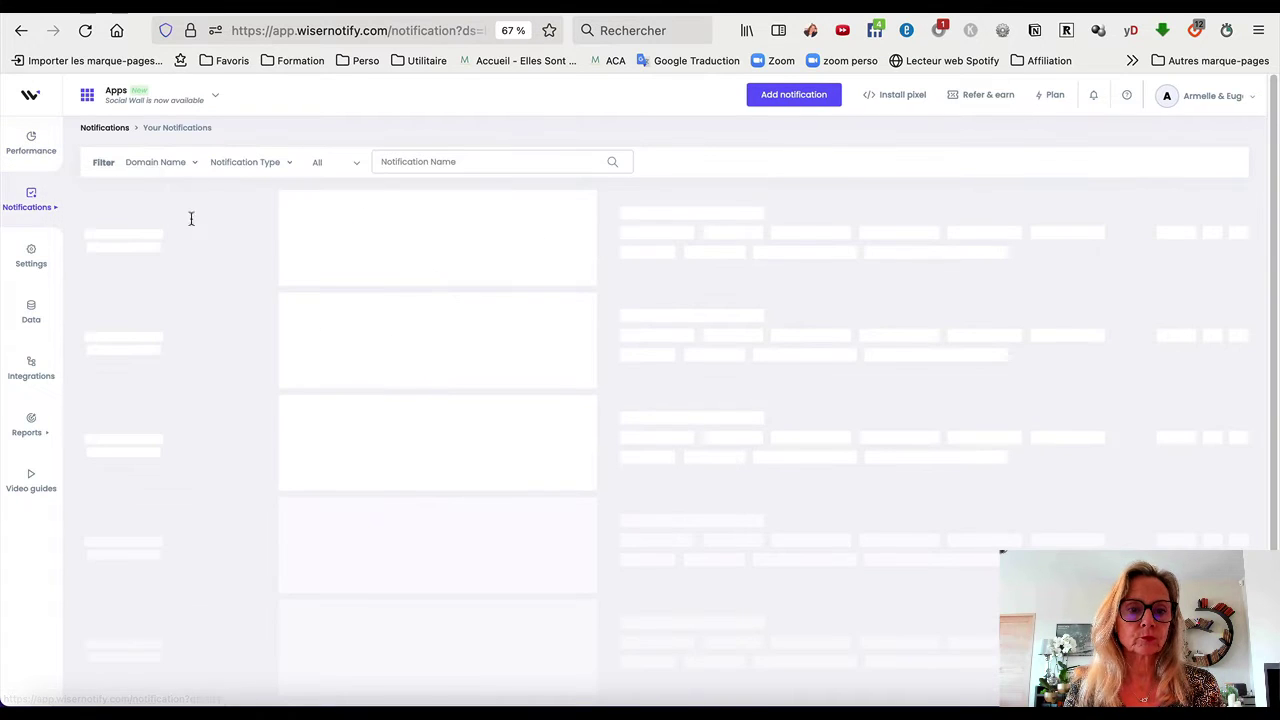
{"action": "scroll", "coordinate": [207, 262], "scroll_direction": "down", "scroll_amount": 3}
{"action": "scroll", "coordinate": [208, 258], "scroll_direction": "down", "scroll_amount": 2}
{"action": "scroll", "coordinate": [208, 258], "scroll_direction": "up", "scroll_amount": 5}
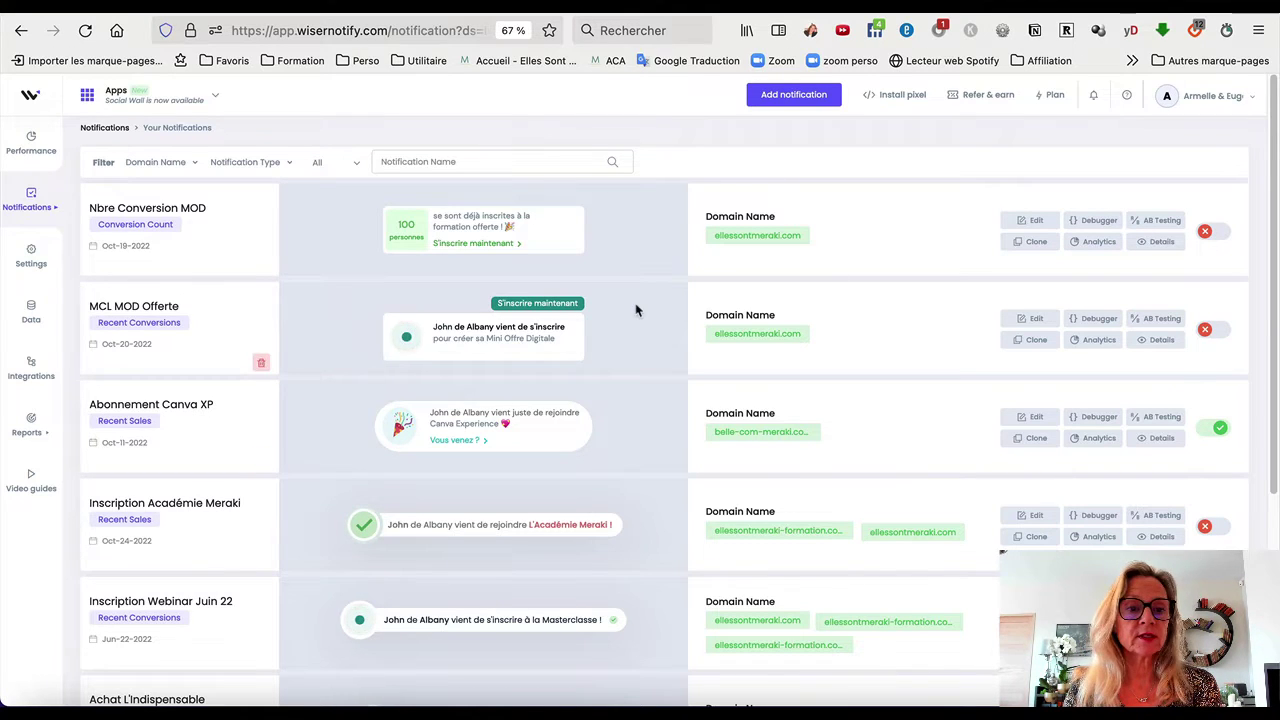
- View the per-domain notification settings and the captured data page
{"action": "left_click", "coordinate": [33, 257]}
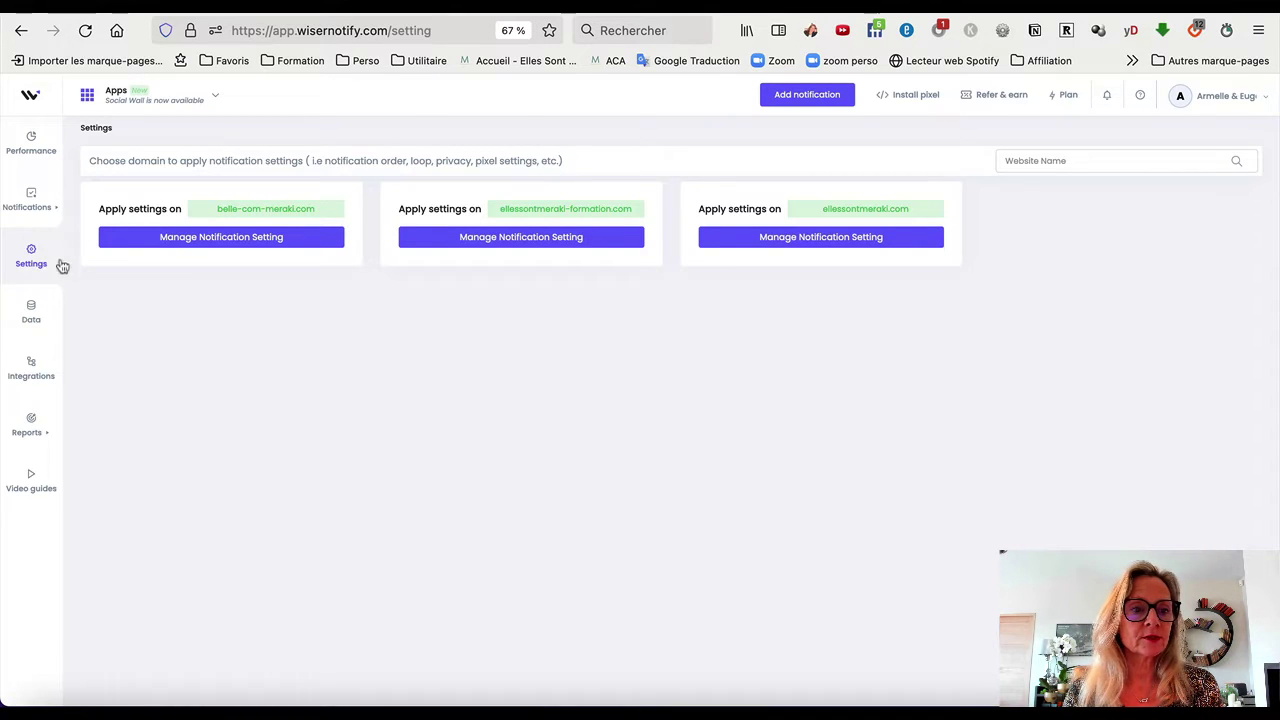
{"action": "left_click", "coordinate": [31, 313]}
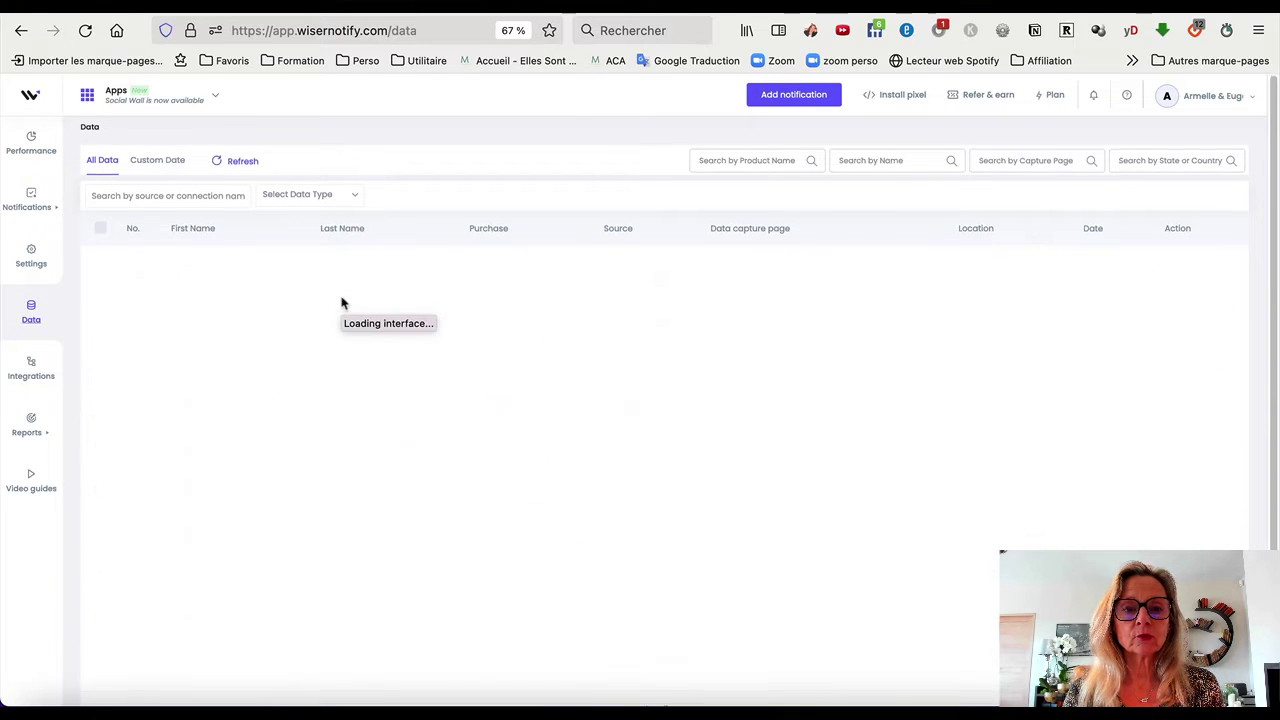
{"action": "scroll", "coordinate": [341, 303], "scroll_direction": "down", "scroll_amount": 1}
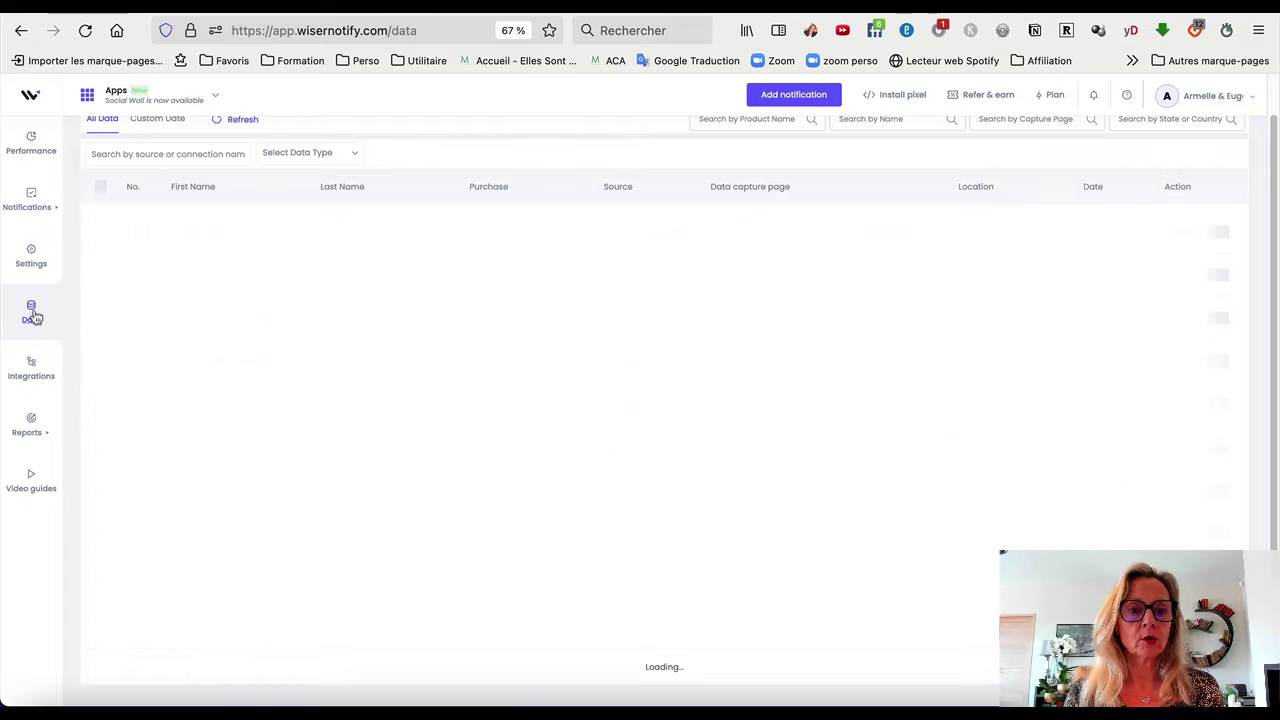
- View the available app integrations, the Analytics report and the video guides
{"action": "left_click", "coordinate": [37, 377]}
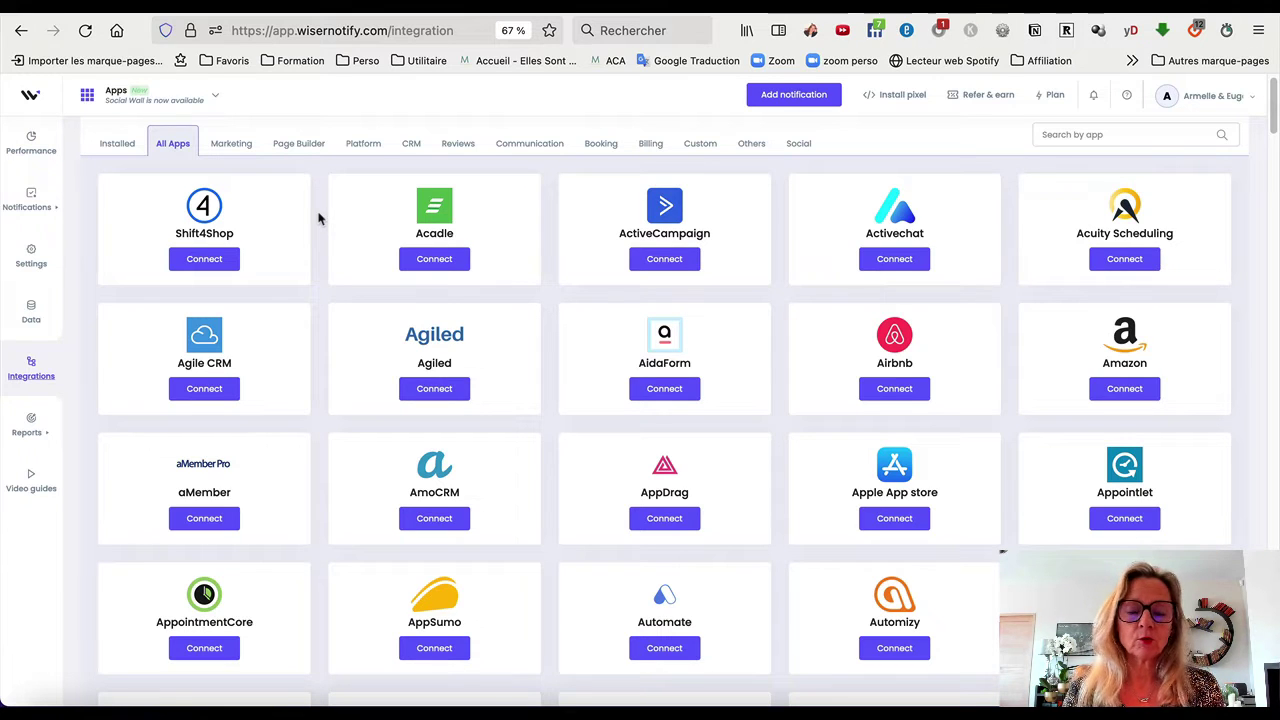
{"action": "mouse_move", "coordinate": [31, 422]}
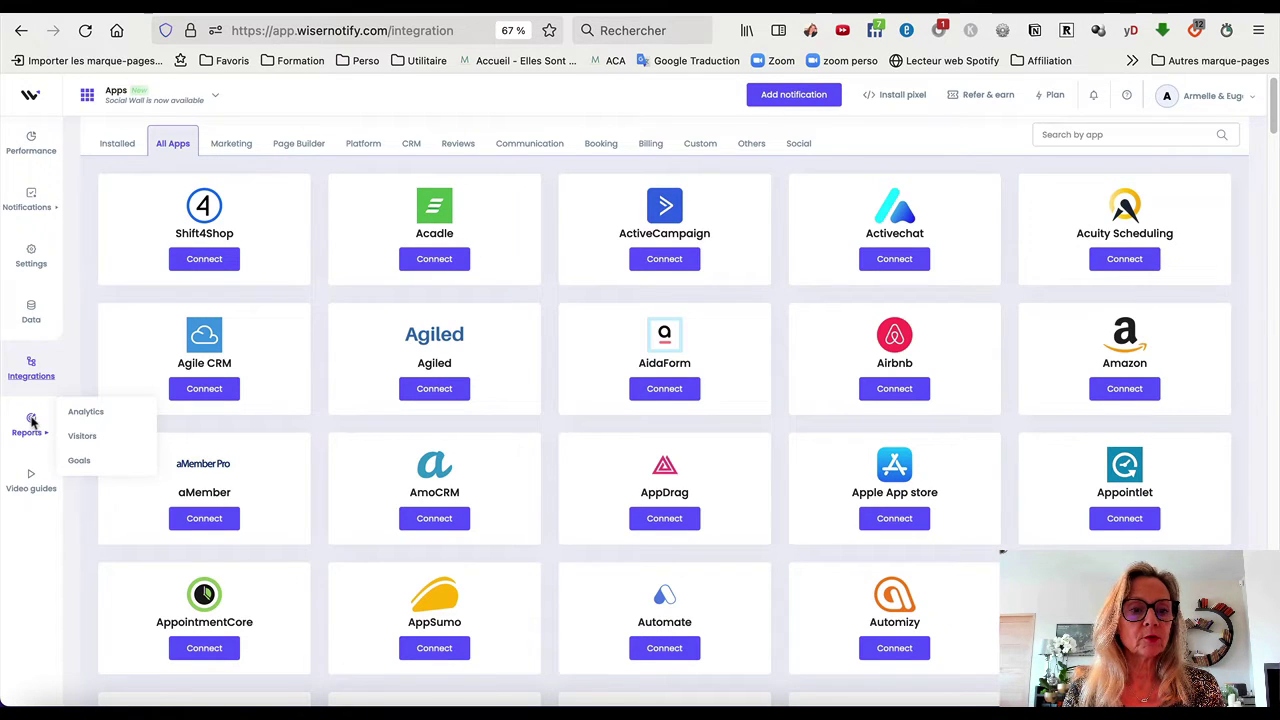
{"action": "left_click", "coordinate": [88, 418]}
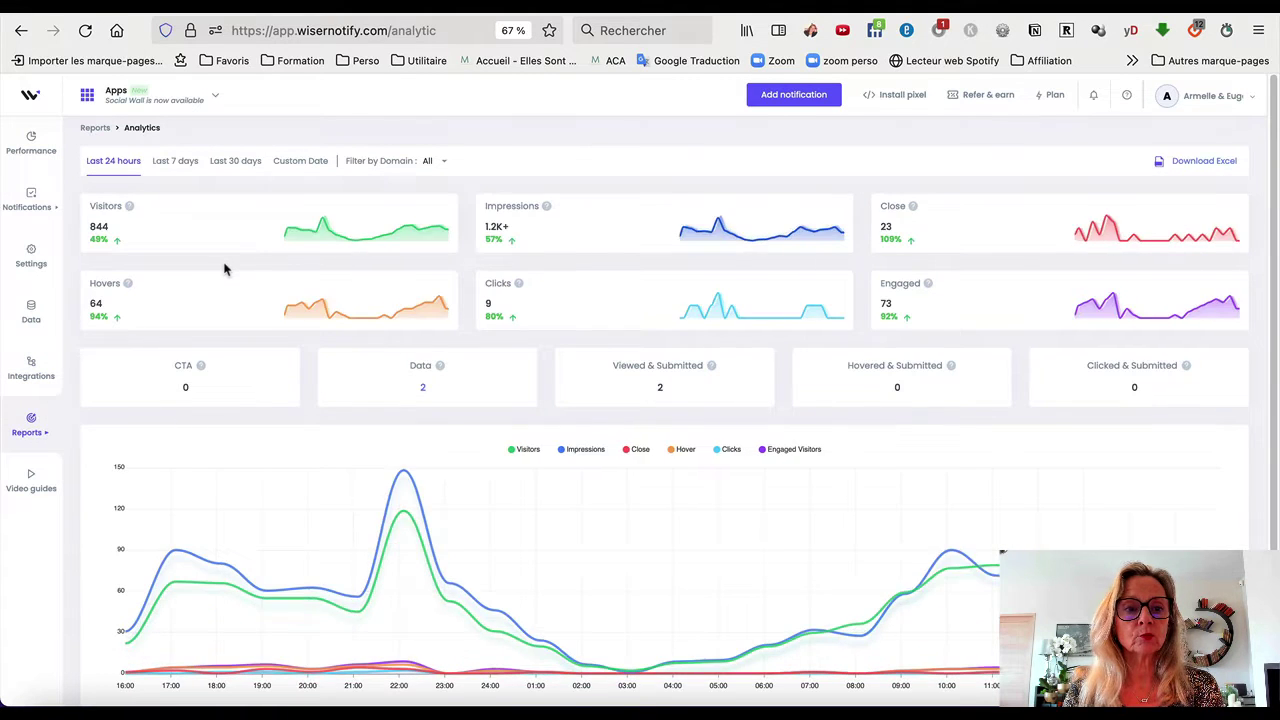
{"action": "left_click", "coordinate": [31, 482]}
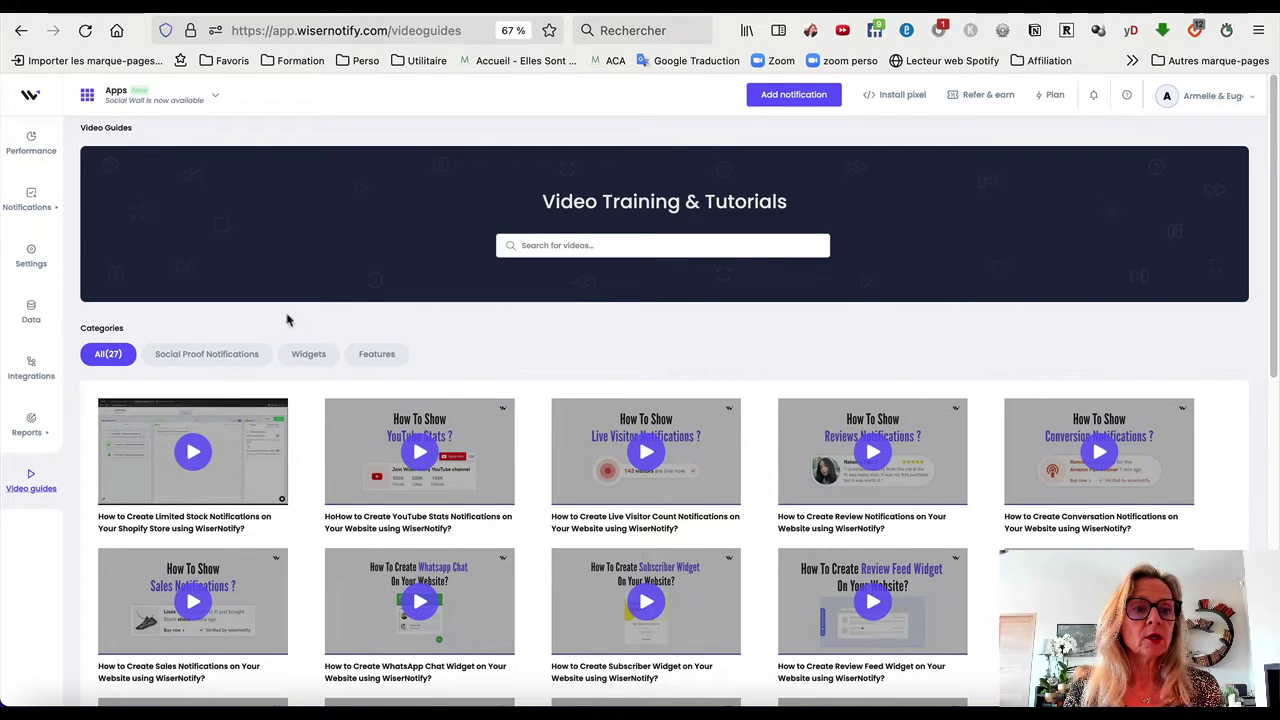
- Start adding a notification and look through the Conversion, Review, Live, Video and Limited Stock social proof types
{"action": "left_click", "coordinate": [86, 187]}
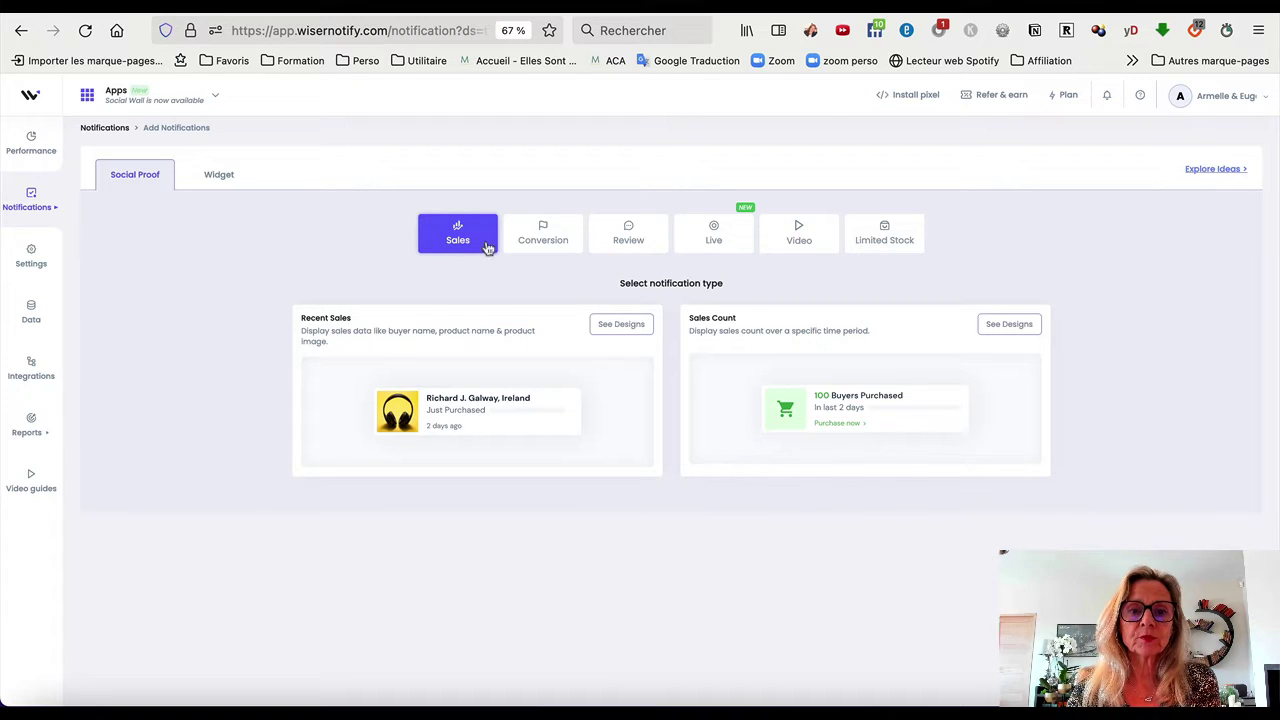
{"action": "left_click", "coordinate": [543, 240]}
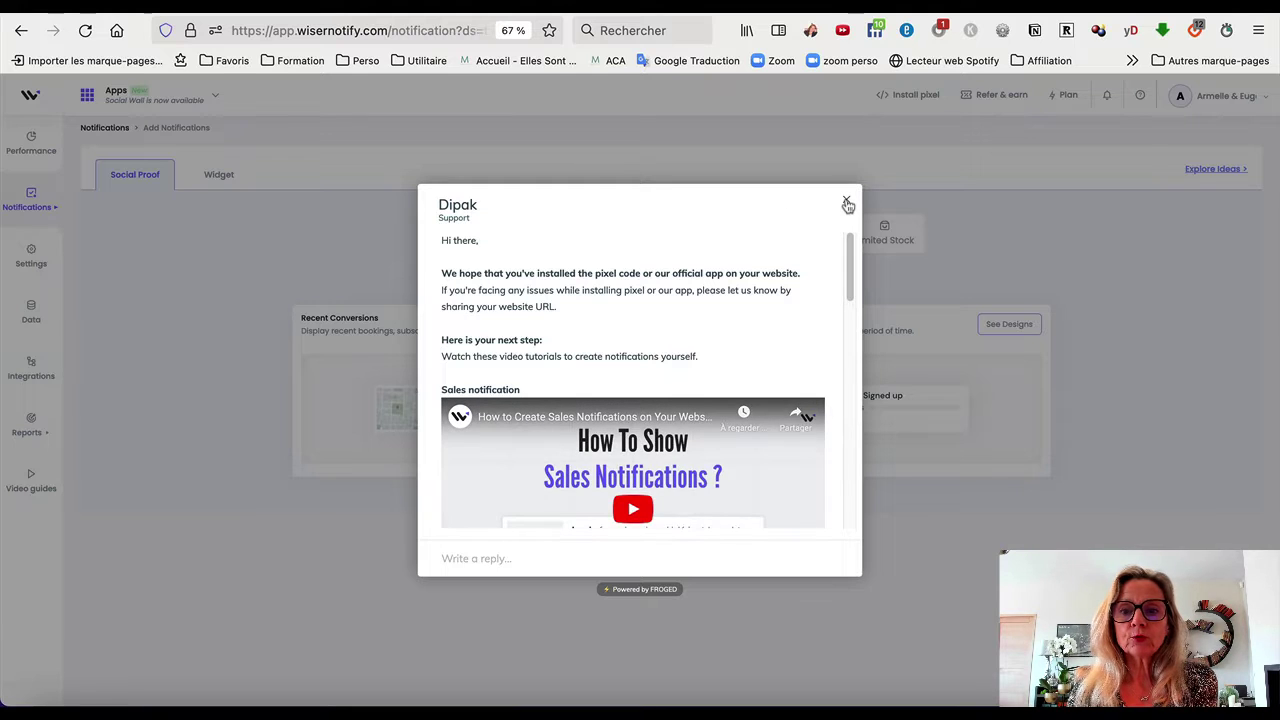
{"action": "left_click", "coordinate": [847, 205]}
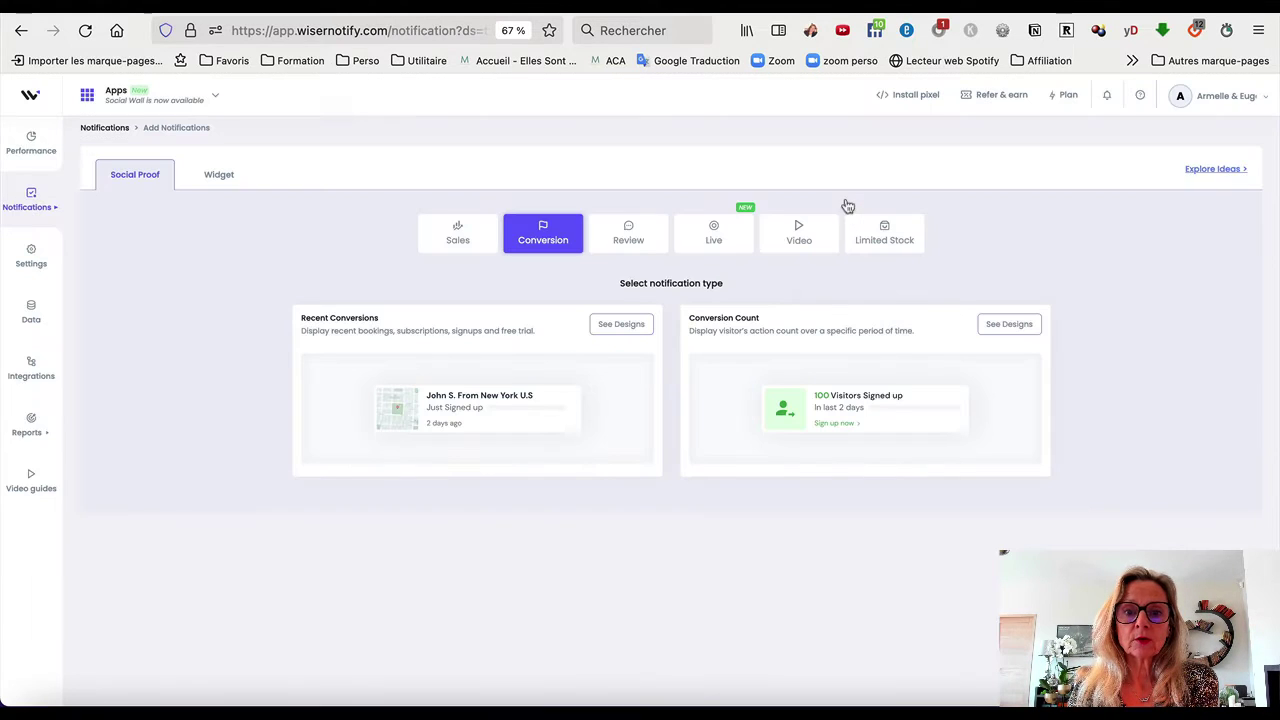
{"action": "left_click", "coordinate": [630, 238]}
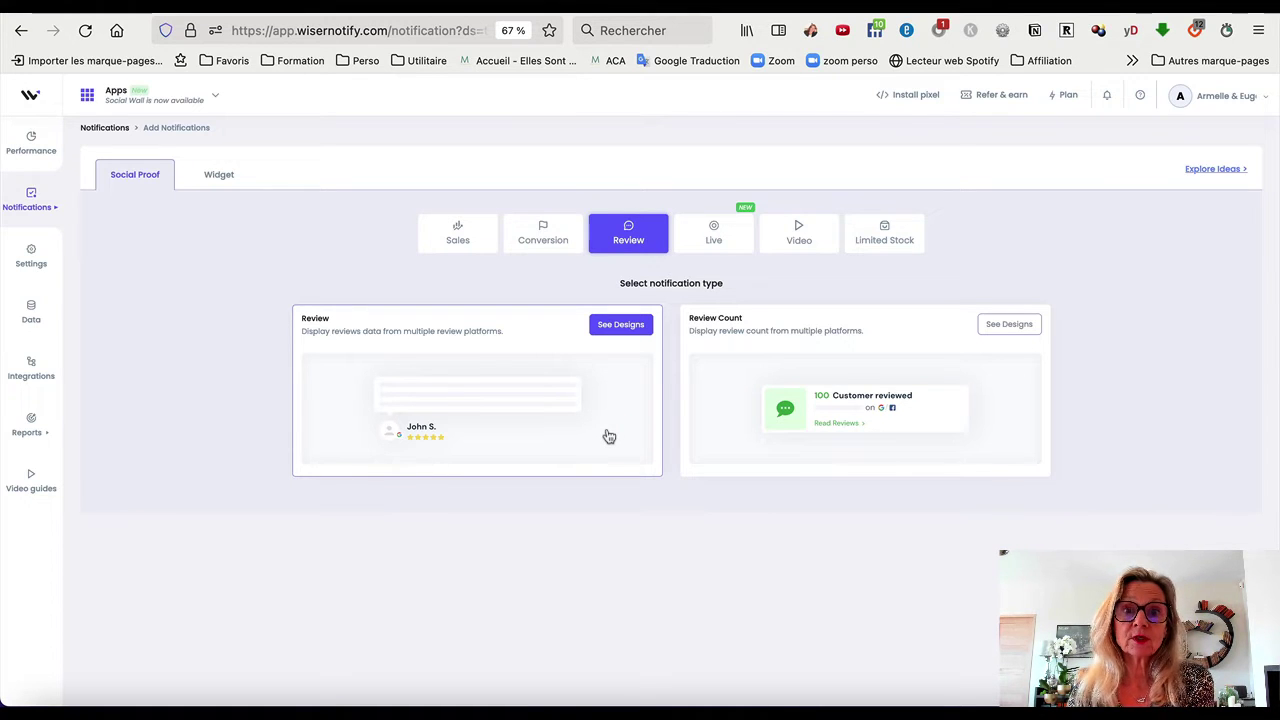
{"action": "left_click", "coordinate": [707, 244]}
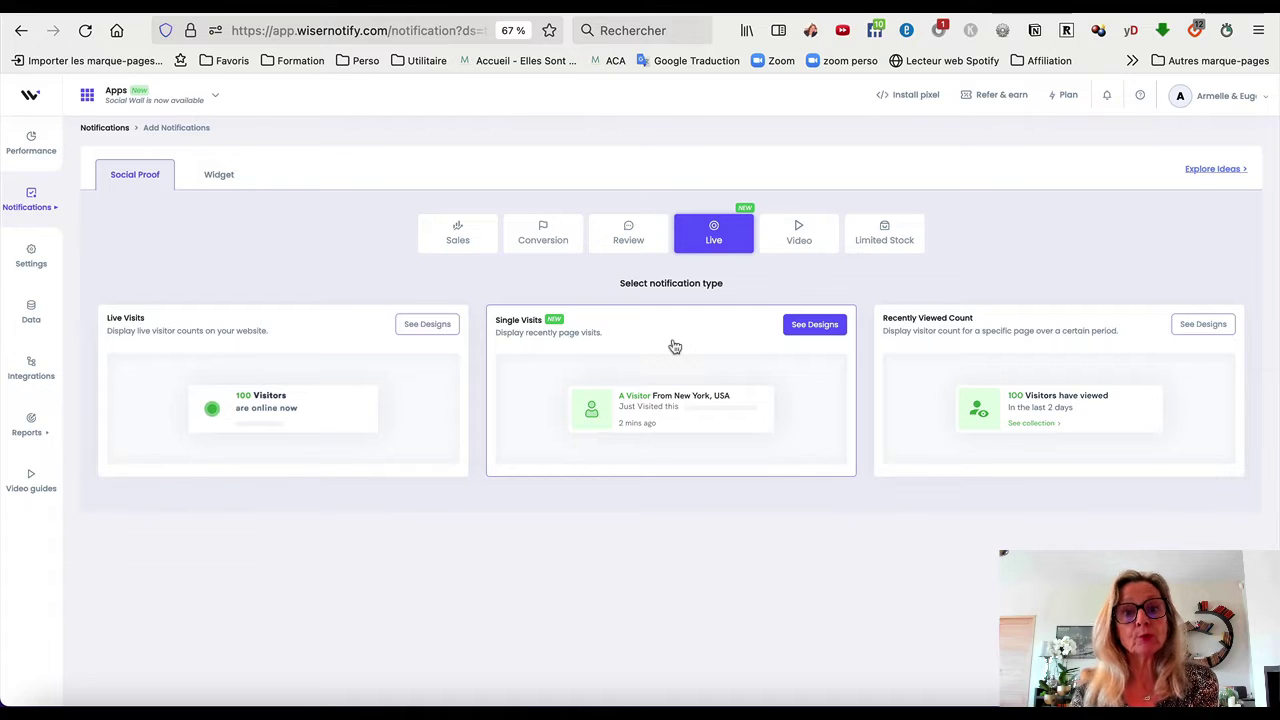
{"action": "left_click", "coordinate": [799, 242]}
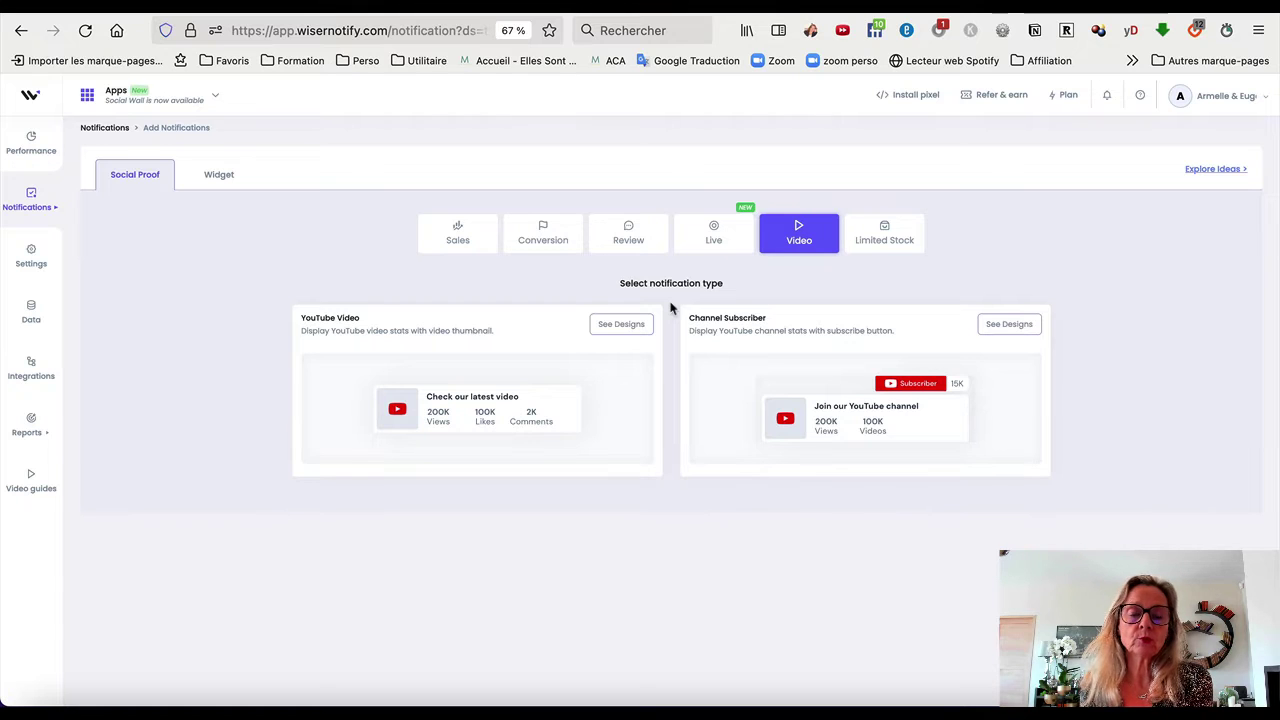
{"action": "left_click", "coordinate": [897, 240]}
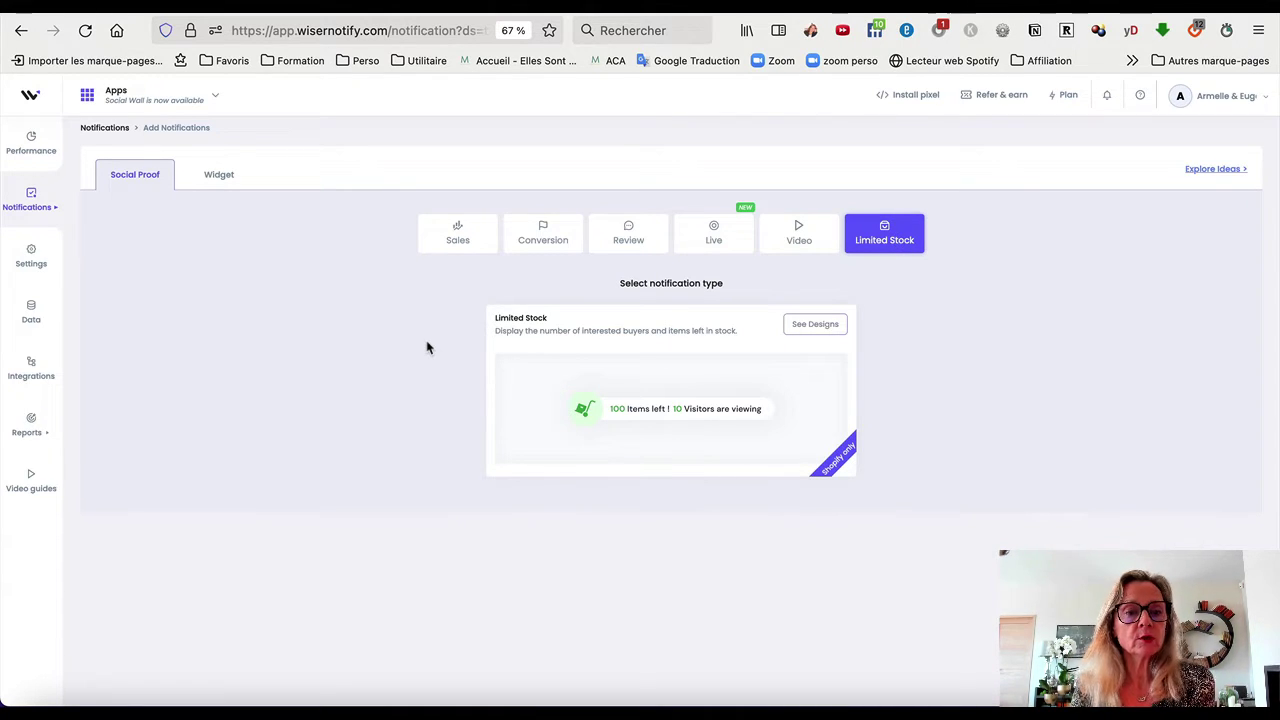
- Choose the first Recent Conversions design, the one with the thumbs-up icon, for a new Conversion notification
{"action": "left_click", "coordinate": [541, 245]}
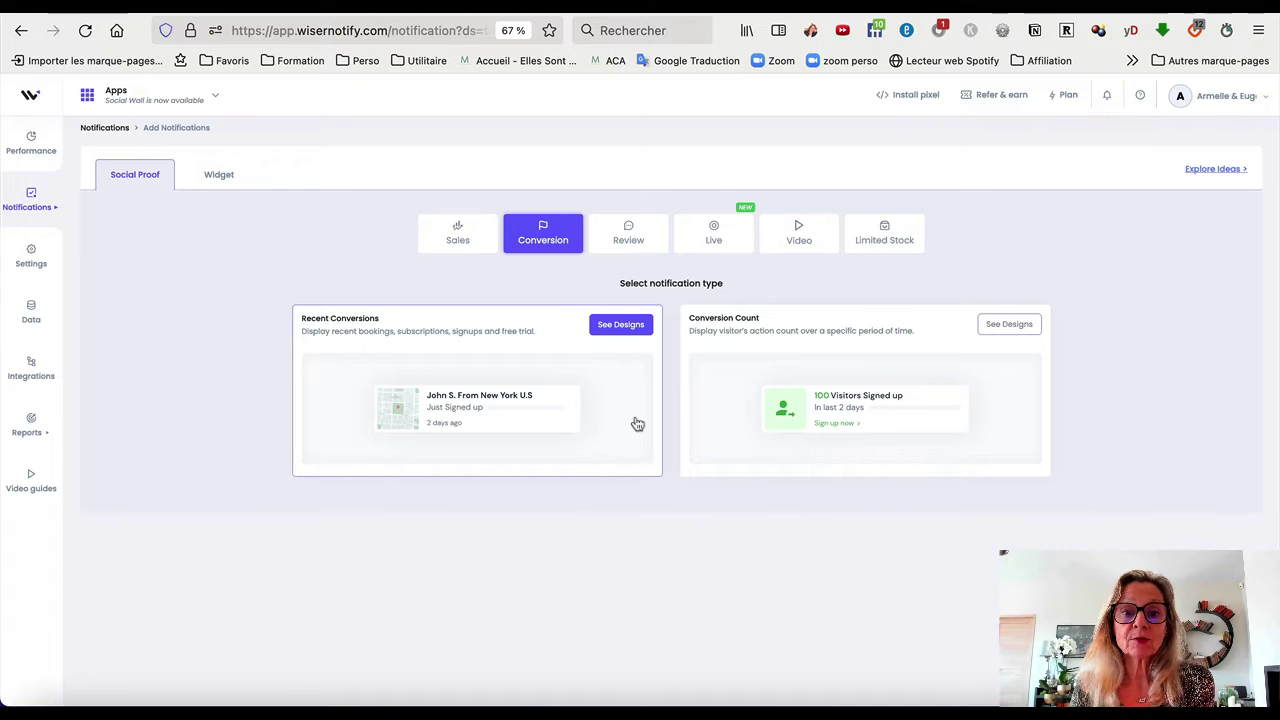
{"action": "left_click", "coordinate": [621, 325]}
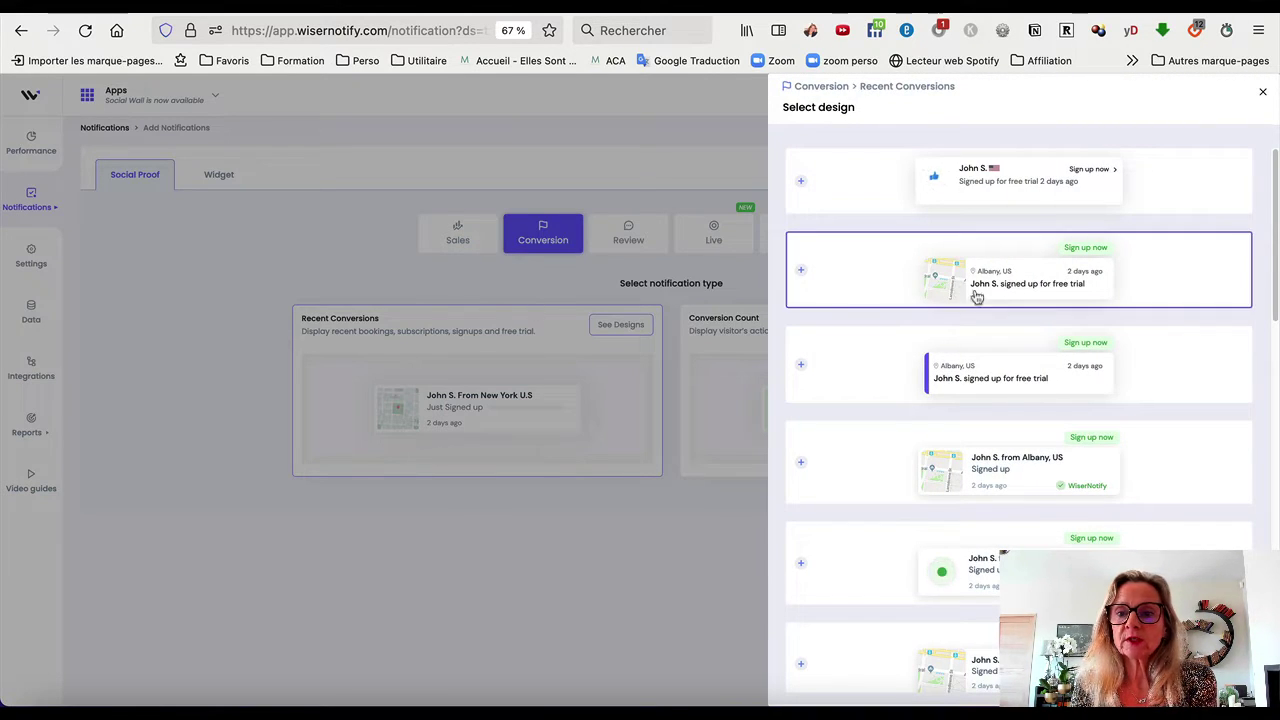
{"action": "scroll", "coordinate": [920, 245], "scroll_direction": "down", "scroll_amount": 10}
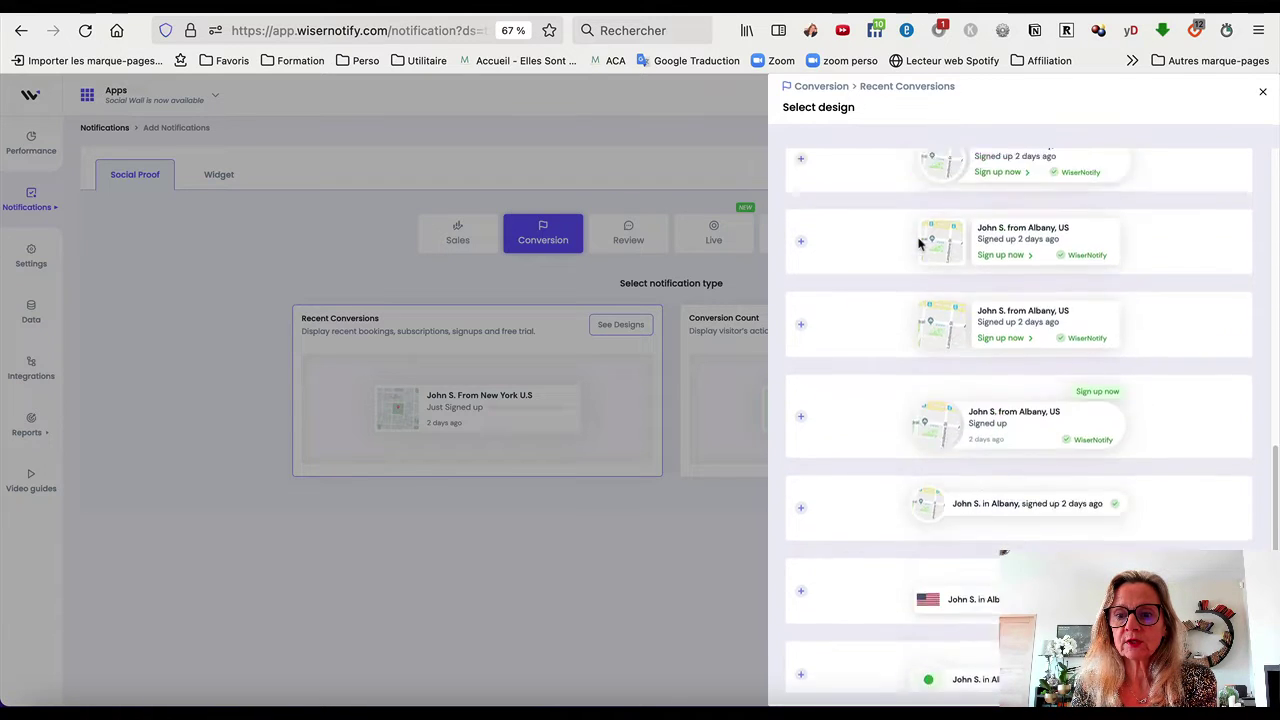
{"action": "scroll", "coordinate": [920, 245], "scroll_direction": "down", "scroll_amount": 3}
{"action": "scroll", "coordinate": [886, 314], "scroll_direction": "up", "scroll_amount": 1}
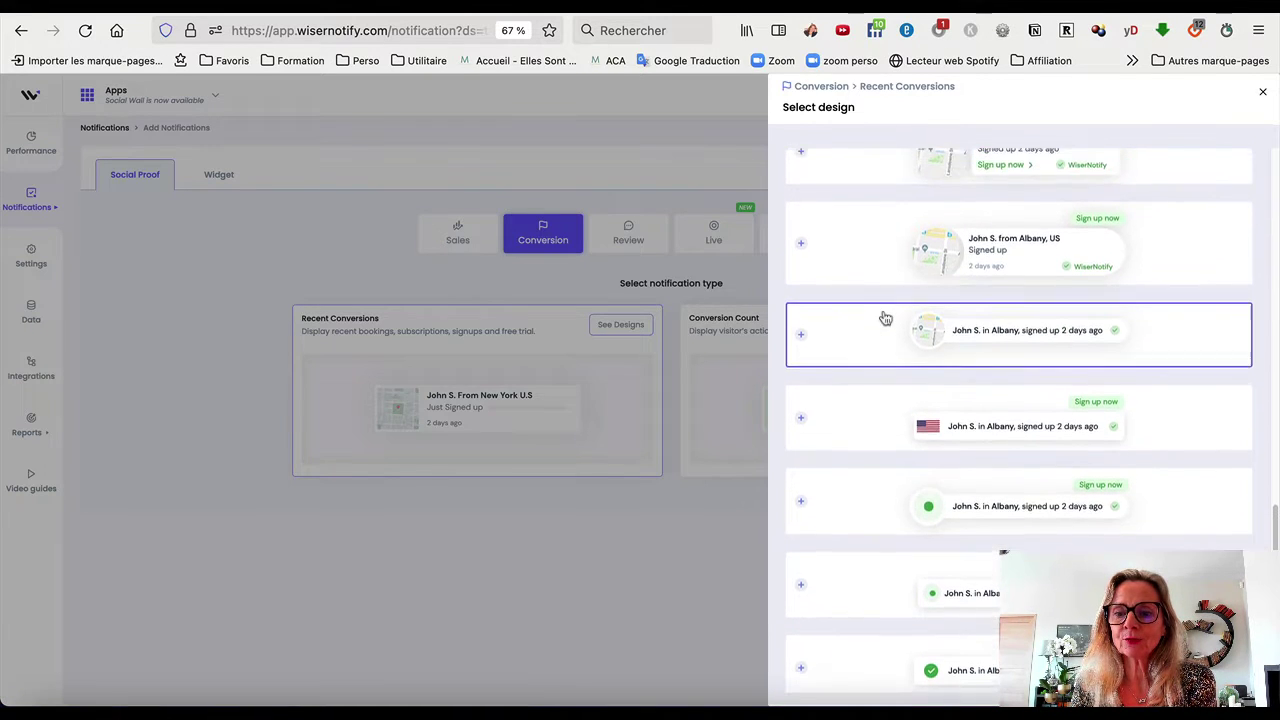
{"action": "scroll", "coordinate": [885, 318], "scroll_direction": "up", "scroll_amount": 5}
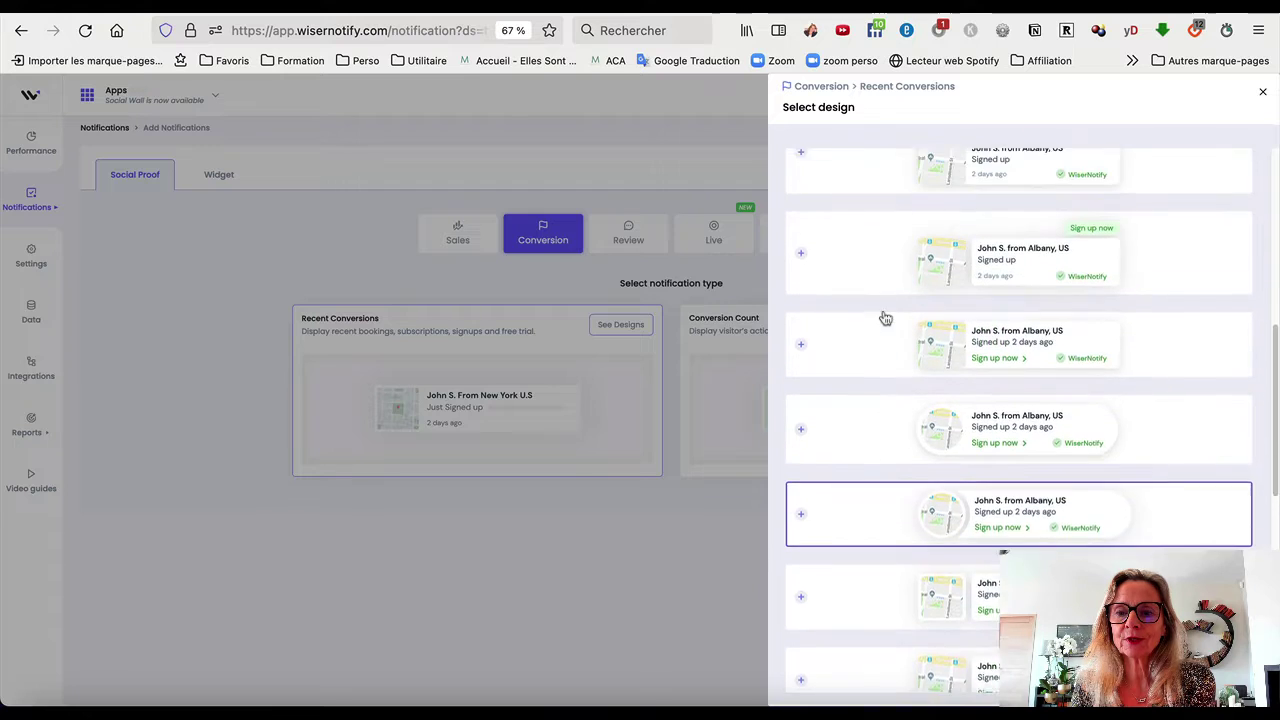
{"action": "scroll", "coordinate": [885, 318], "scroll_direction": "up", "scroll_amount": 5}
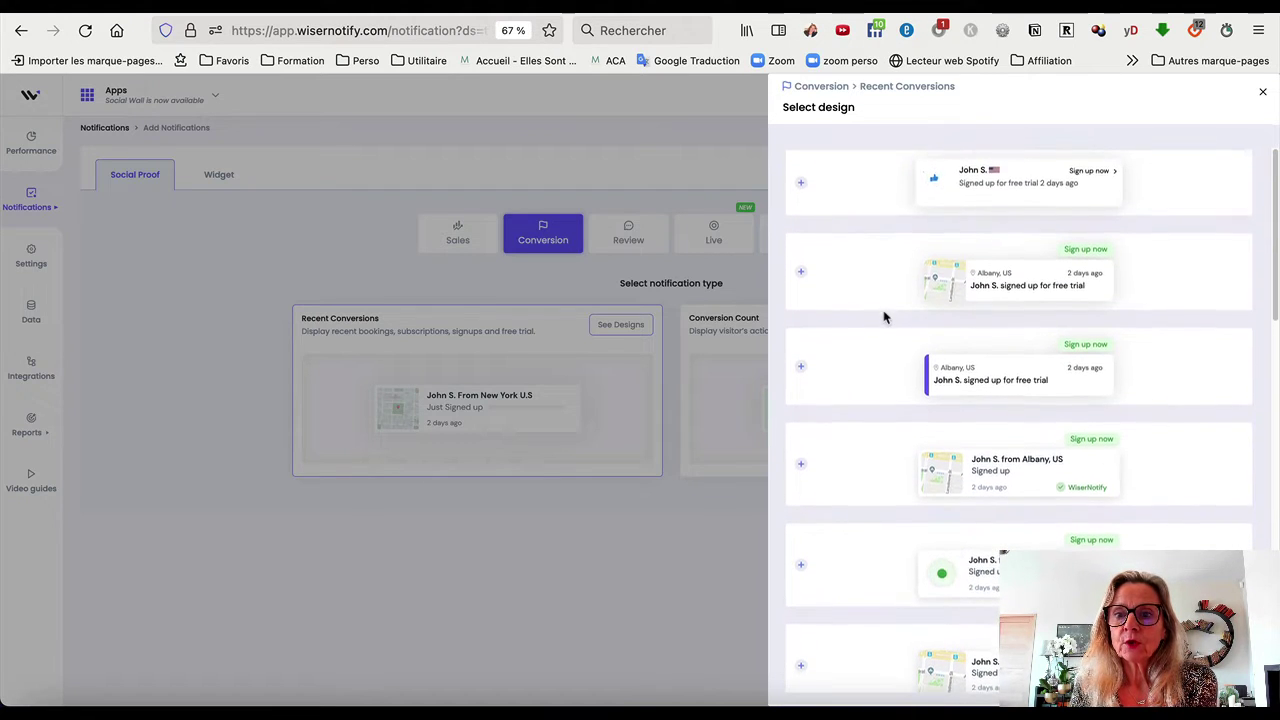
{"action": "left_click", "coordinate": [939, 192]}
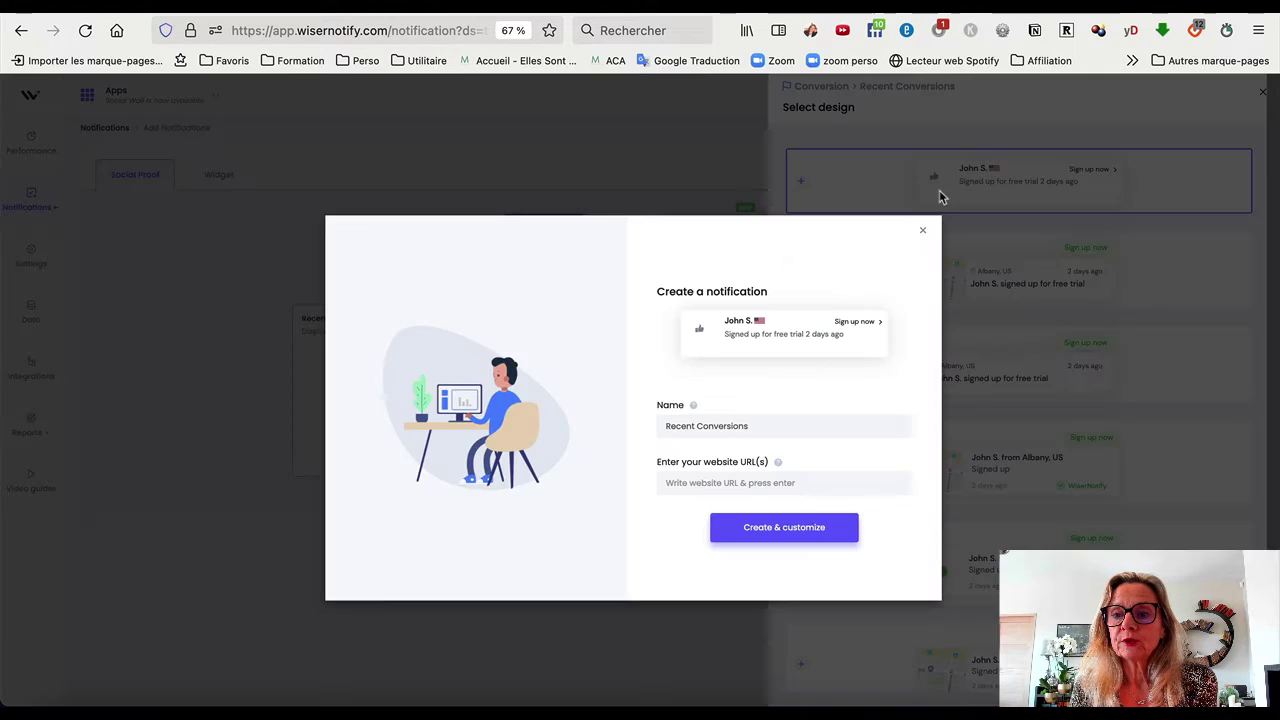
- Name the new notification "Conversion aimant à clients" in place of the default name
{"action": "left_click", "coordinate": [697, 428]}
{"action": "triple_click", "coordinate": [697, 428]}
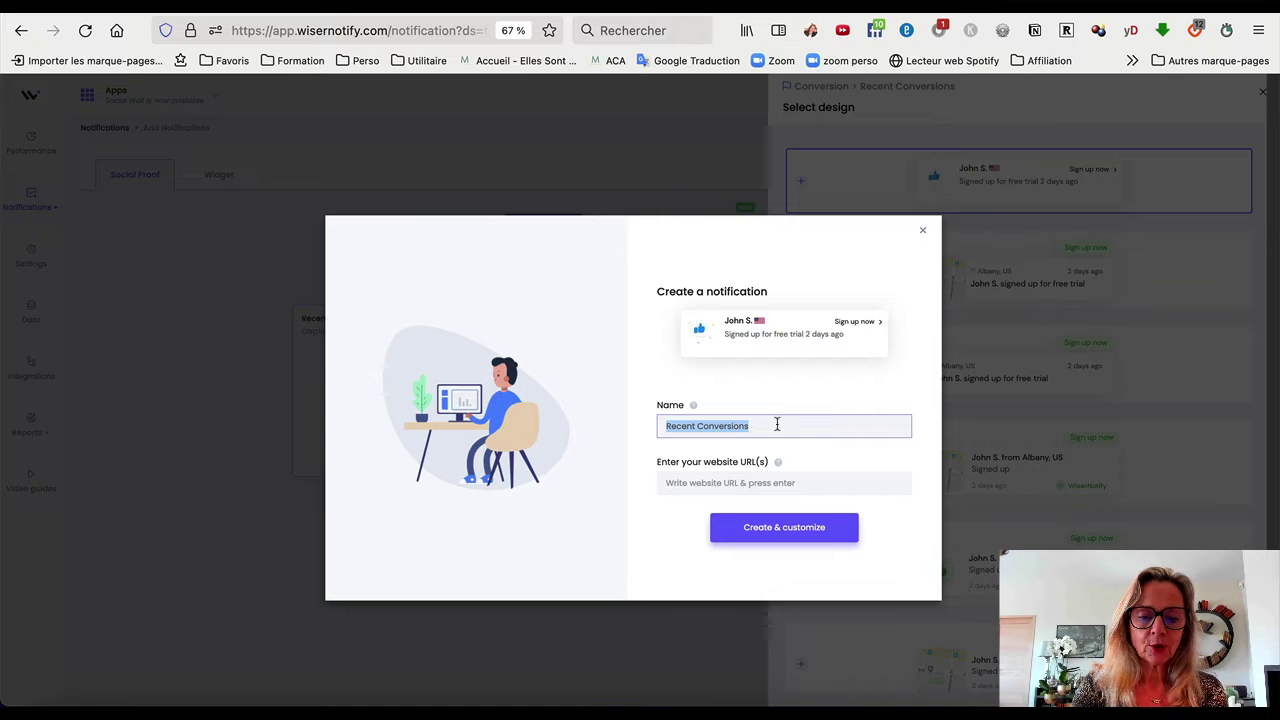
{"action": "type", "text": "Conversion aimant"}
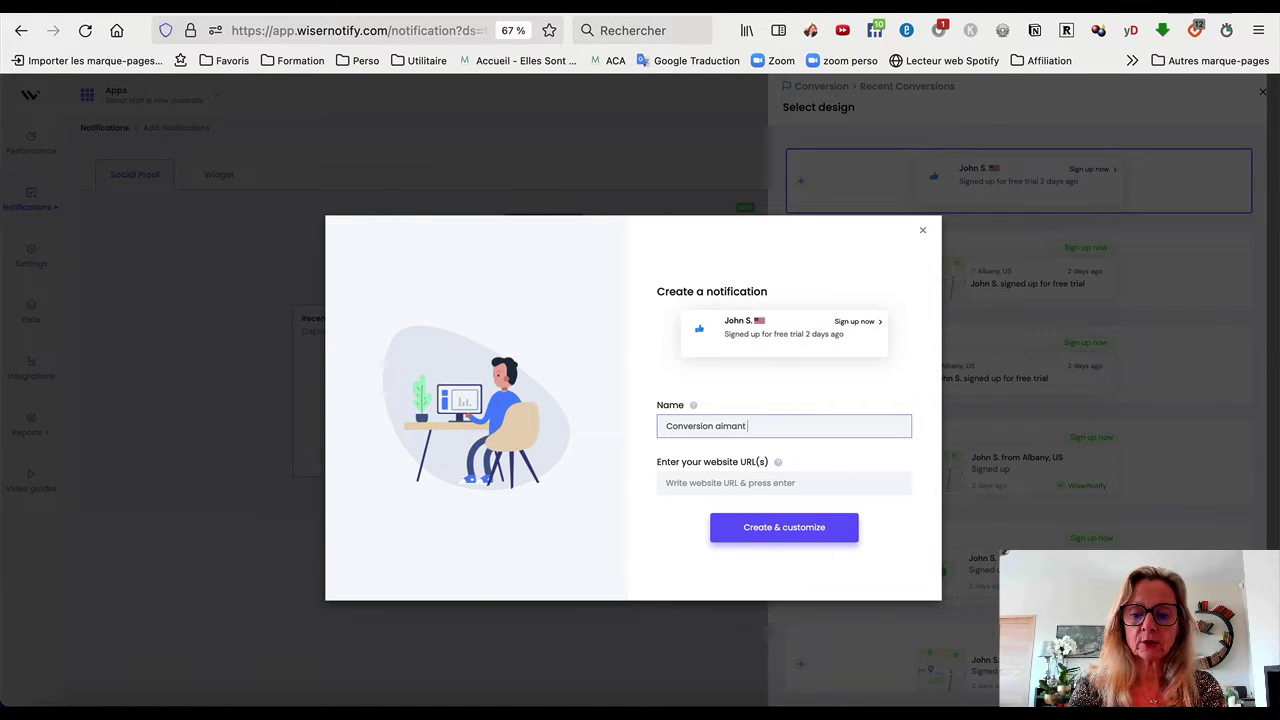
{"action": "type", "text": " à clients"}
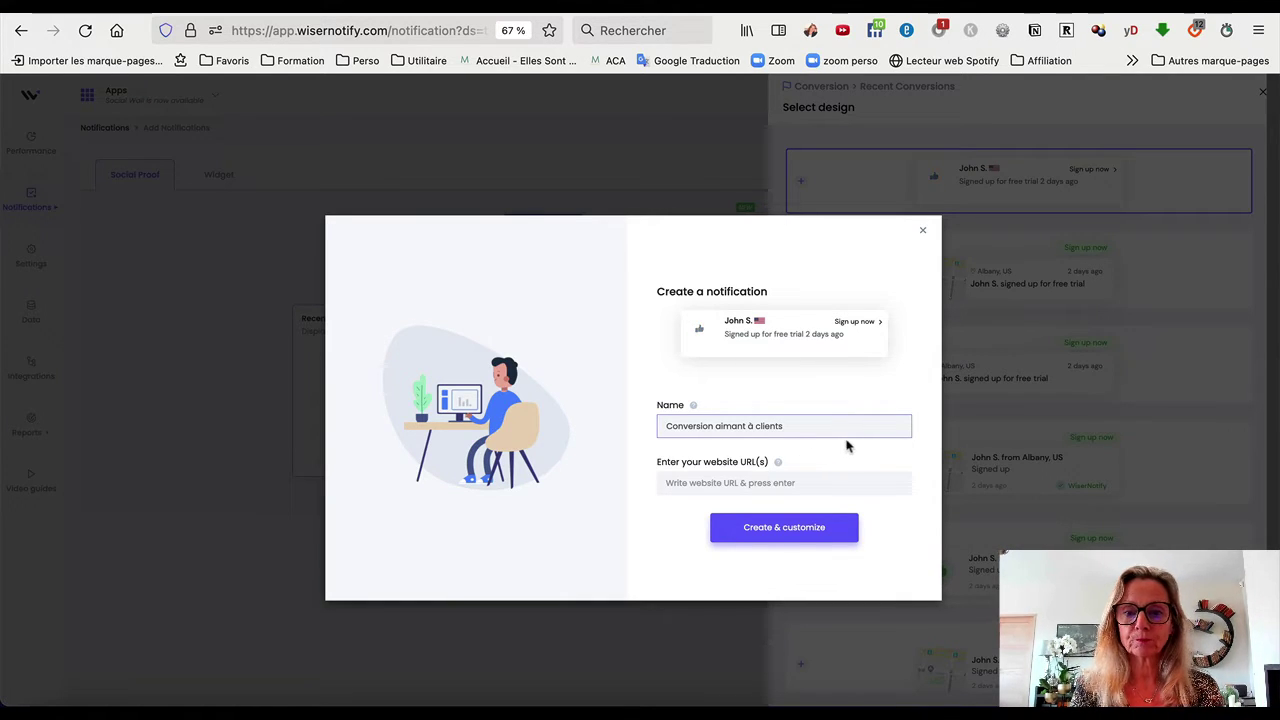
{"action": "left_click", "coordinate": [722, 483]}
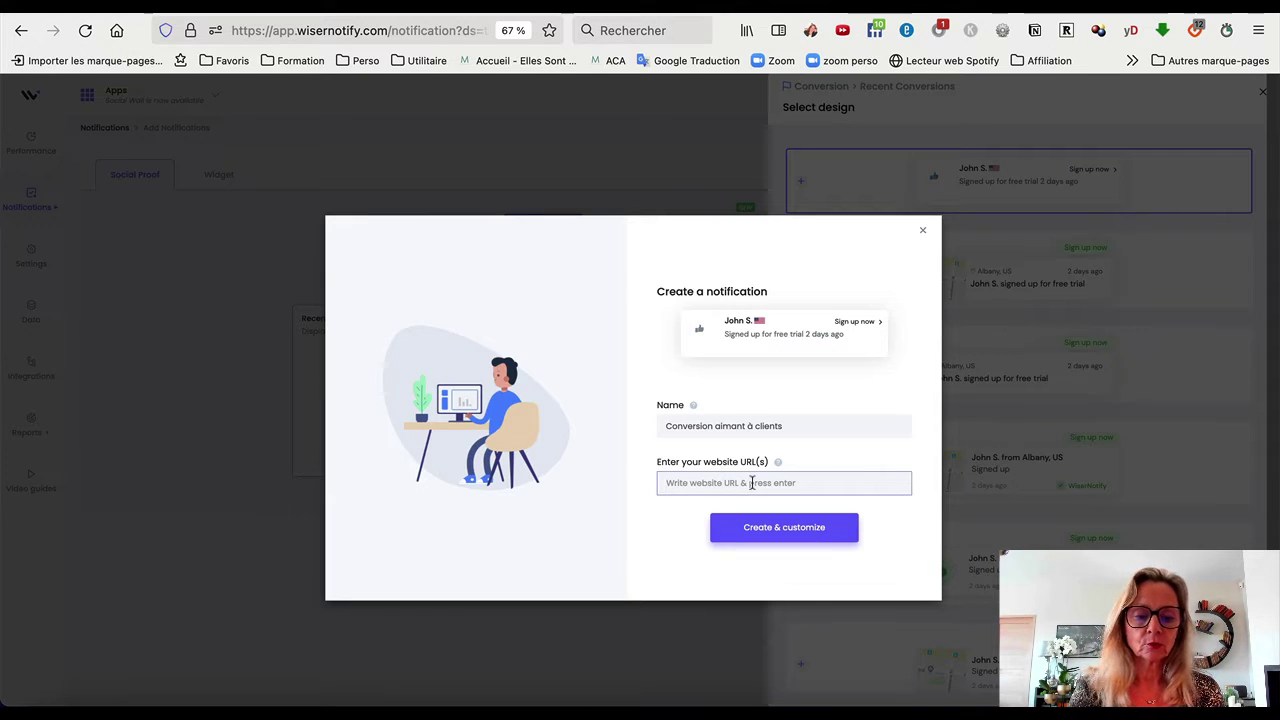
{"action": "type", "text": "www"}
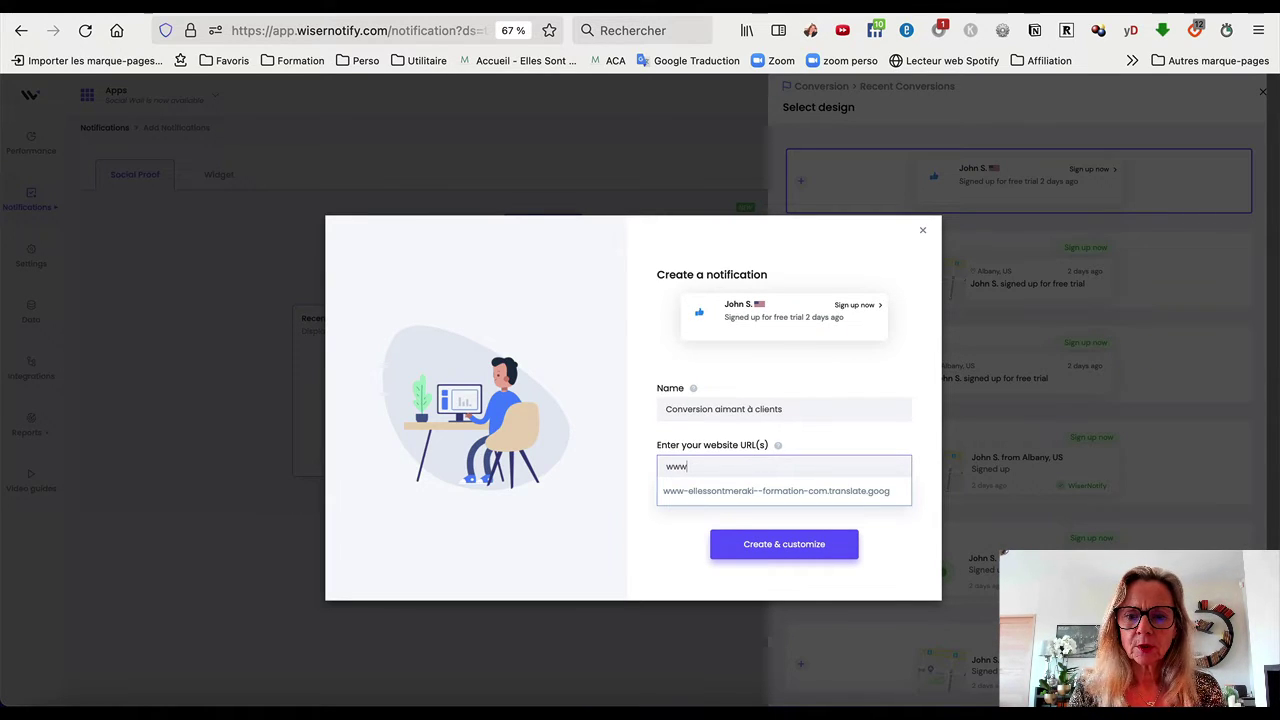
{"action": "type", "text": ".e"}
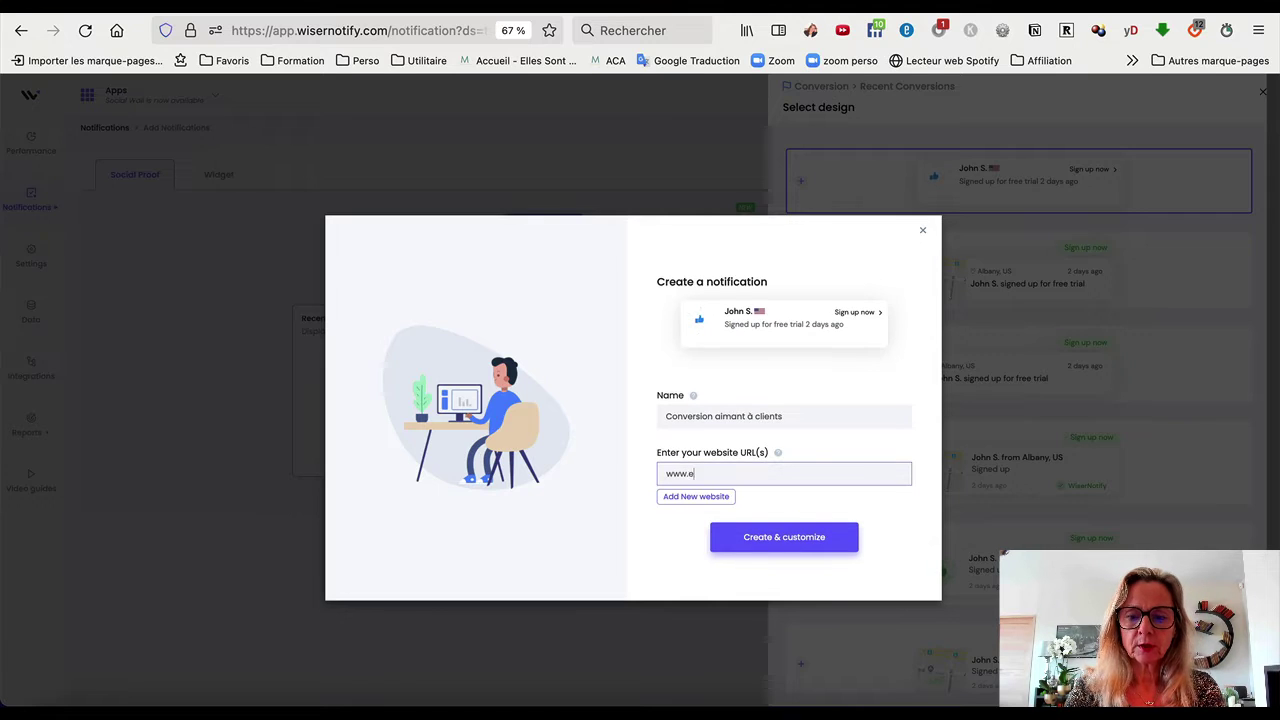
{"action": "type", "text": "llessontm"}
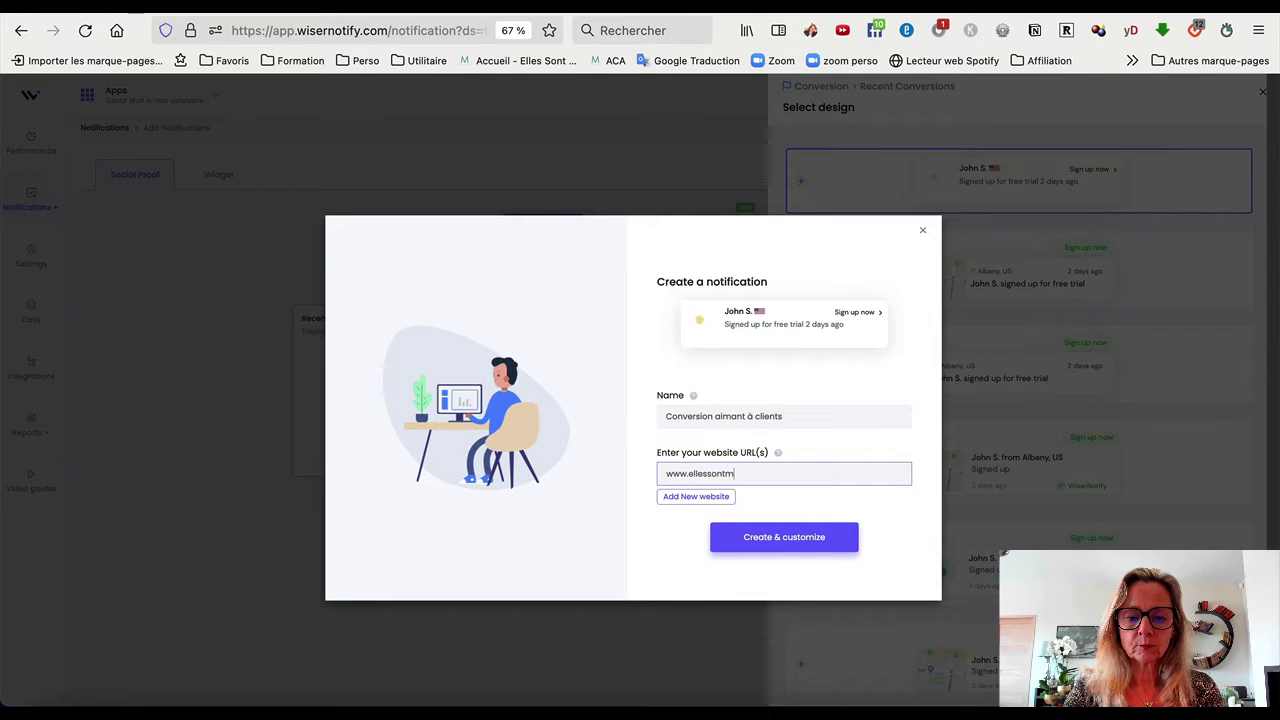
{"action": "type", "text": "eraki.com"}
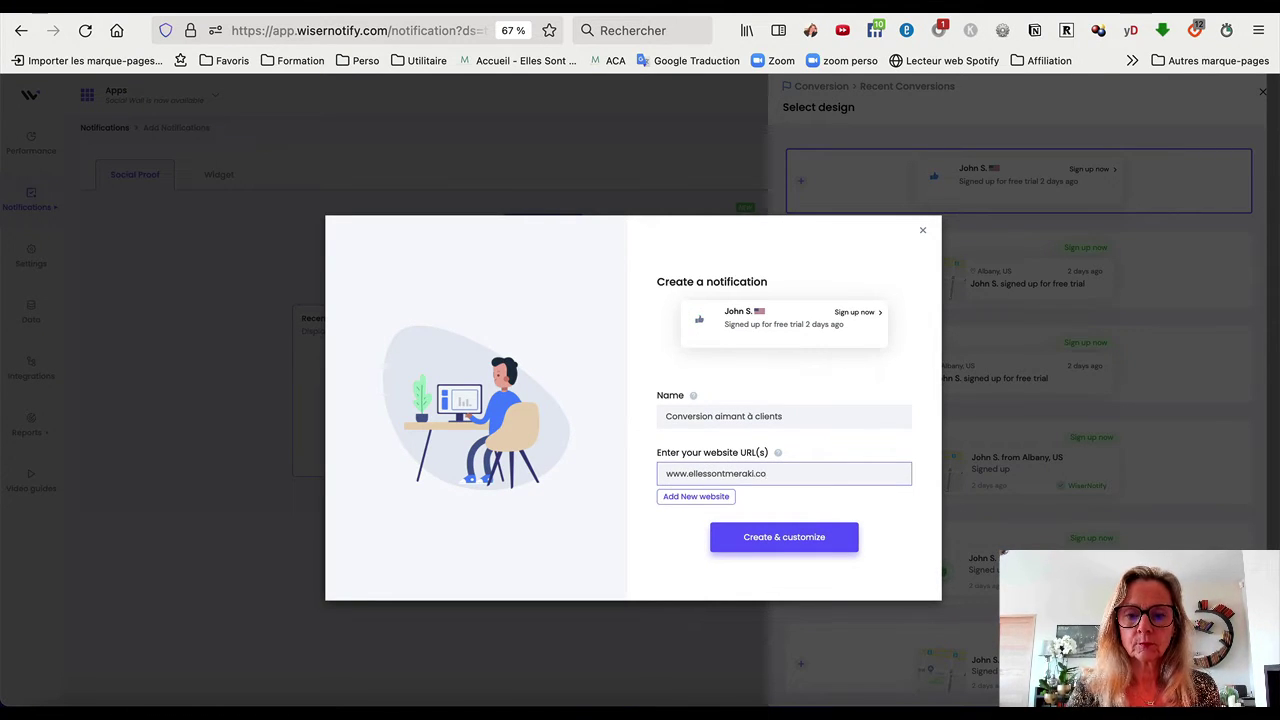
{"action": "left_click", "coordinate": [806, 543]}
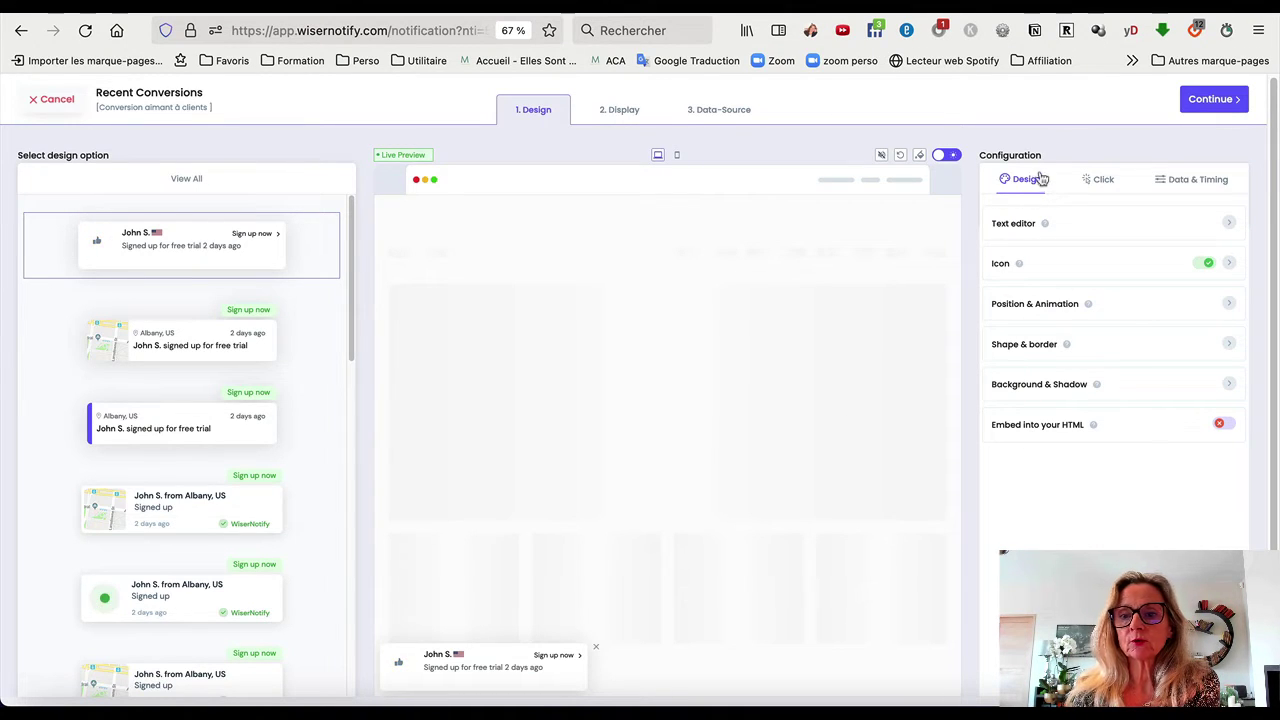
- Open the notification's text editor settings and set the language translation to French
{"action": "left_click", "coordinate": [1114, 231]}
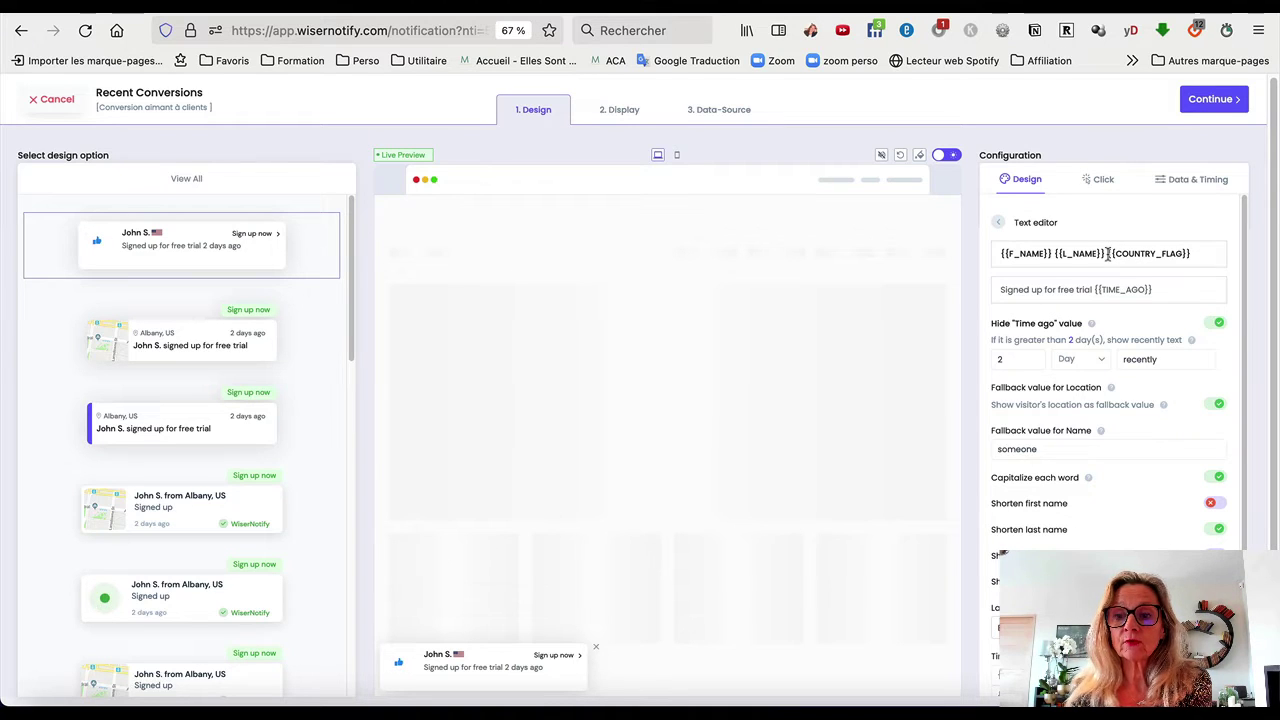
{"action": "scroll", "coordinate": [1108, 253], "scroll_direction": "down", "scroll_amount": 2}
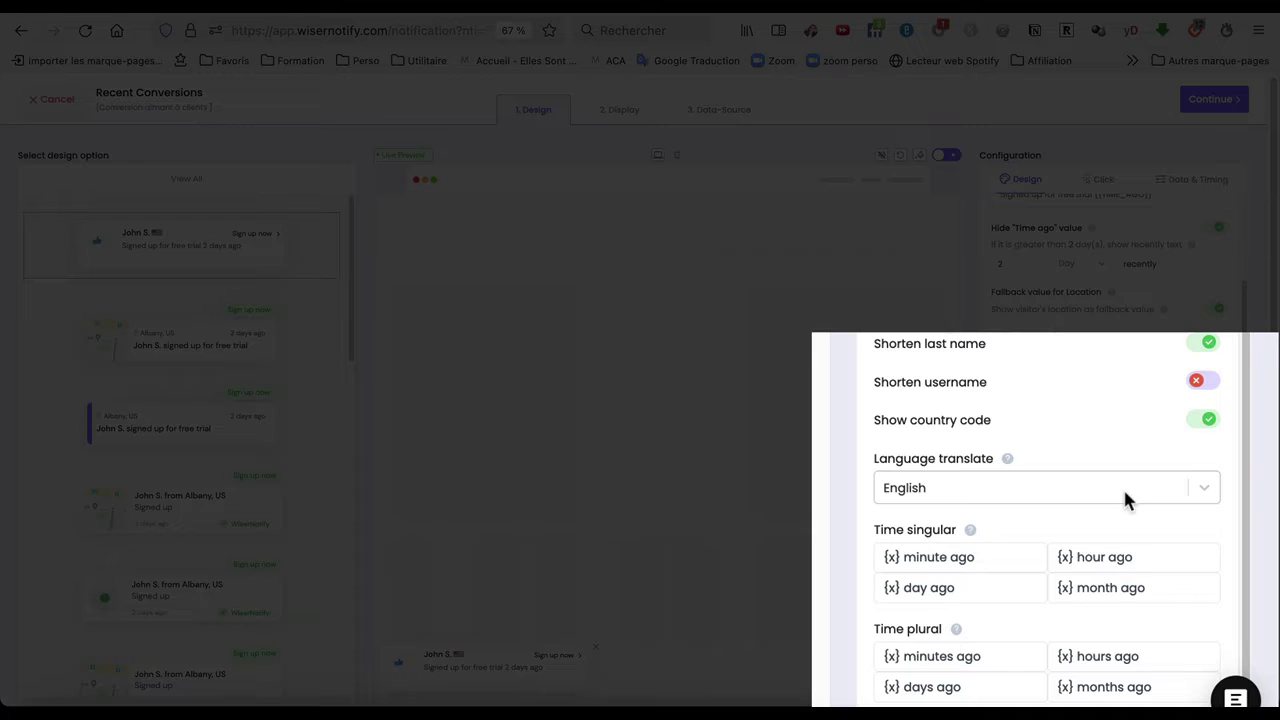
{"action": "left_click", "coordinate": [1123, 487]}
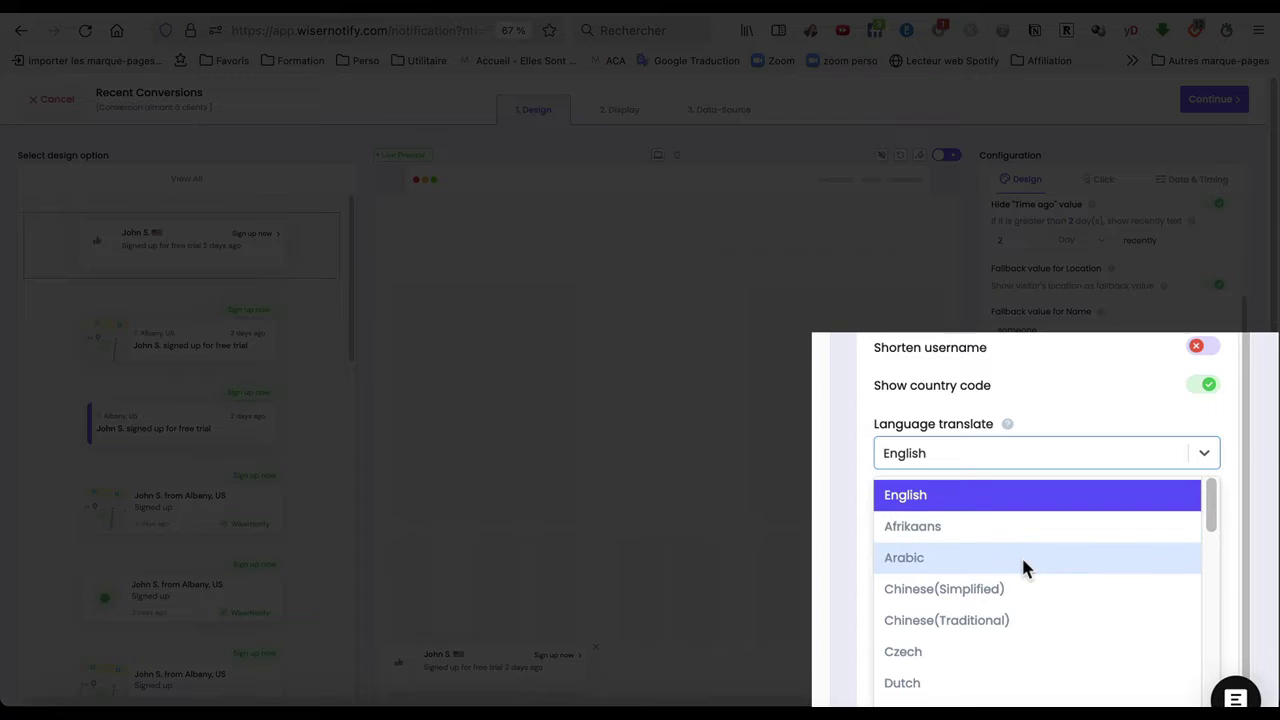
{"action": "scroll", "coordinate": [1021, 555], "scroll_direction": "down", "scroll_amount": 3}
{"action": "left_click", "coordinate": [981, 574]}
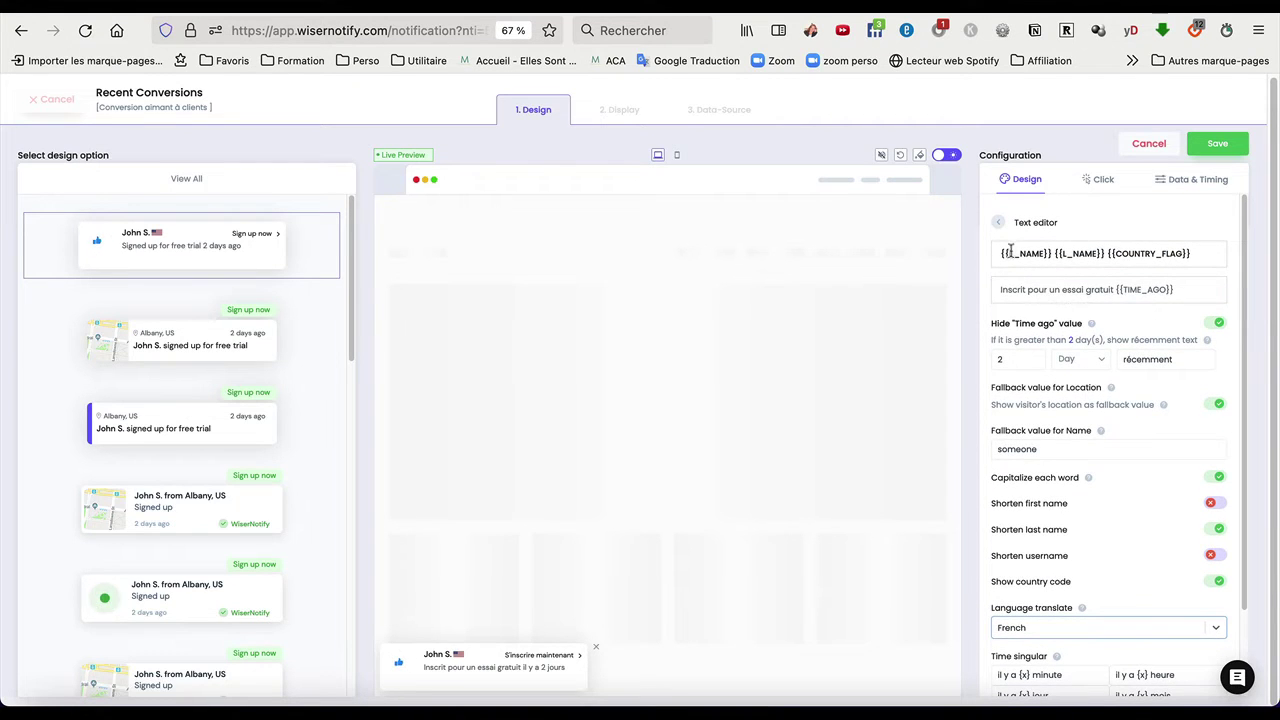
- Remove the {{L_NAME}} dynamic value from the notification's first text line
{"action": "left_click", "coordinate": [1098, 255]}
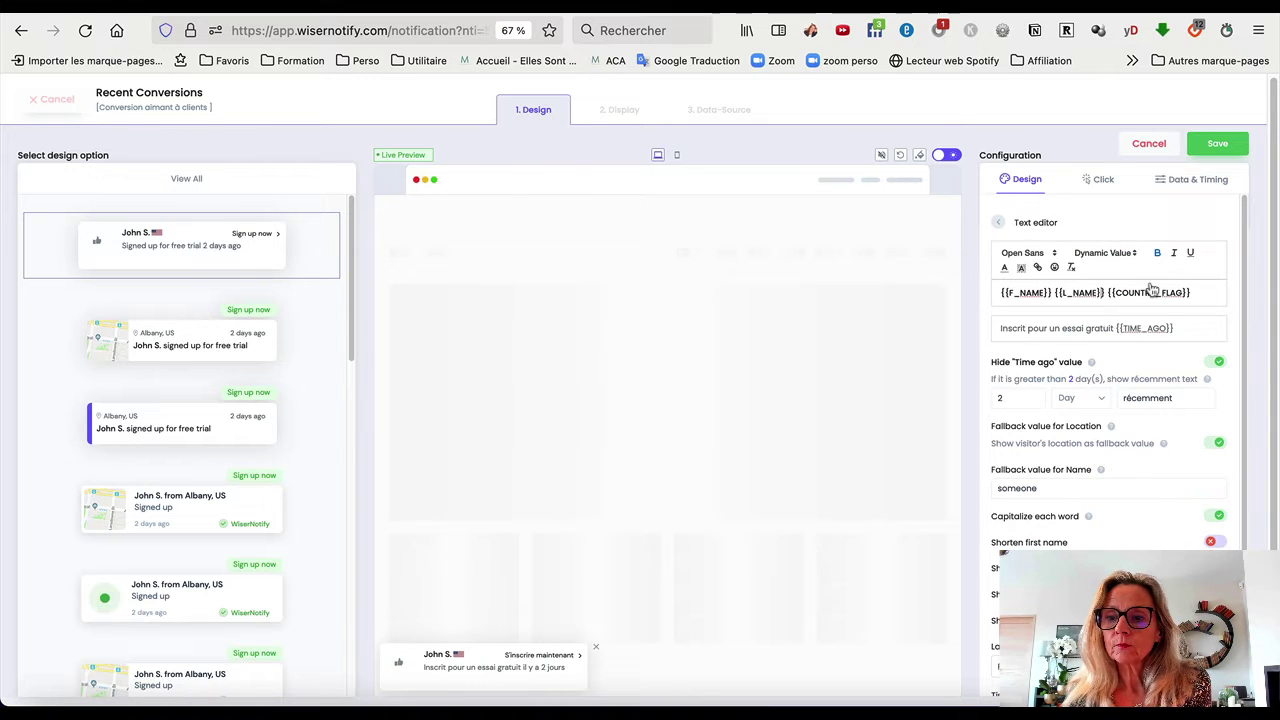
{"action": "key", "text": "BackSpace"}
{"action": "key", "text": "BackSpace"}
{"action": "key", "text": "BackSpace"}
{"action": "key", "text": "BackSpace"}
{"action": "key", "text": "BackSpace"}
{"action": "key", "text": "BackSpace"}
{"action": "key", "text": "BackSpace"}
{"action": "key", "text": "BackSpace"}
{"action": "key", "text": "BackSpace"}
{"action": "key", "text": "BackSpace"}
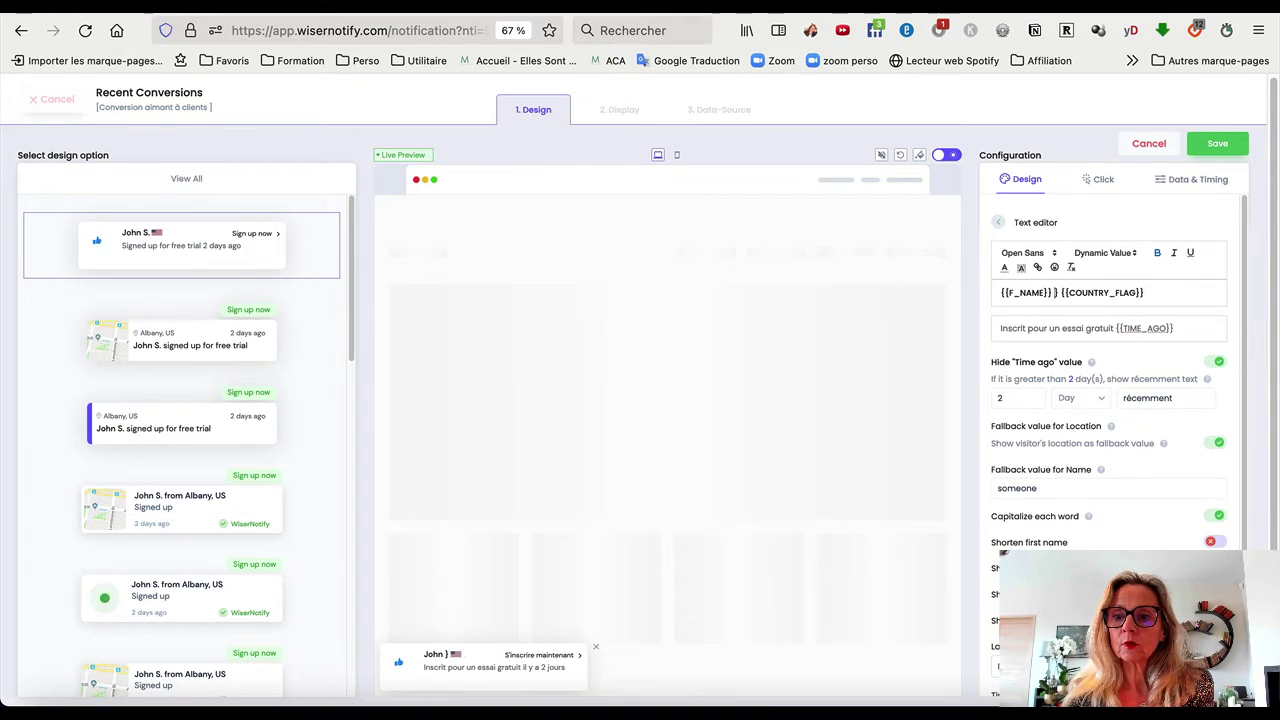
{"action": "key", "text": "BackSpace"}
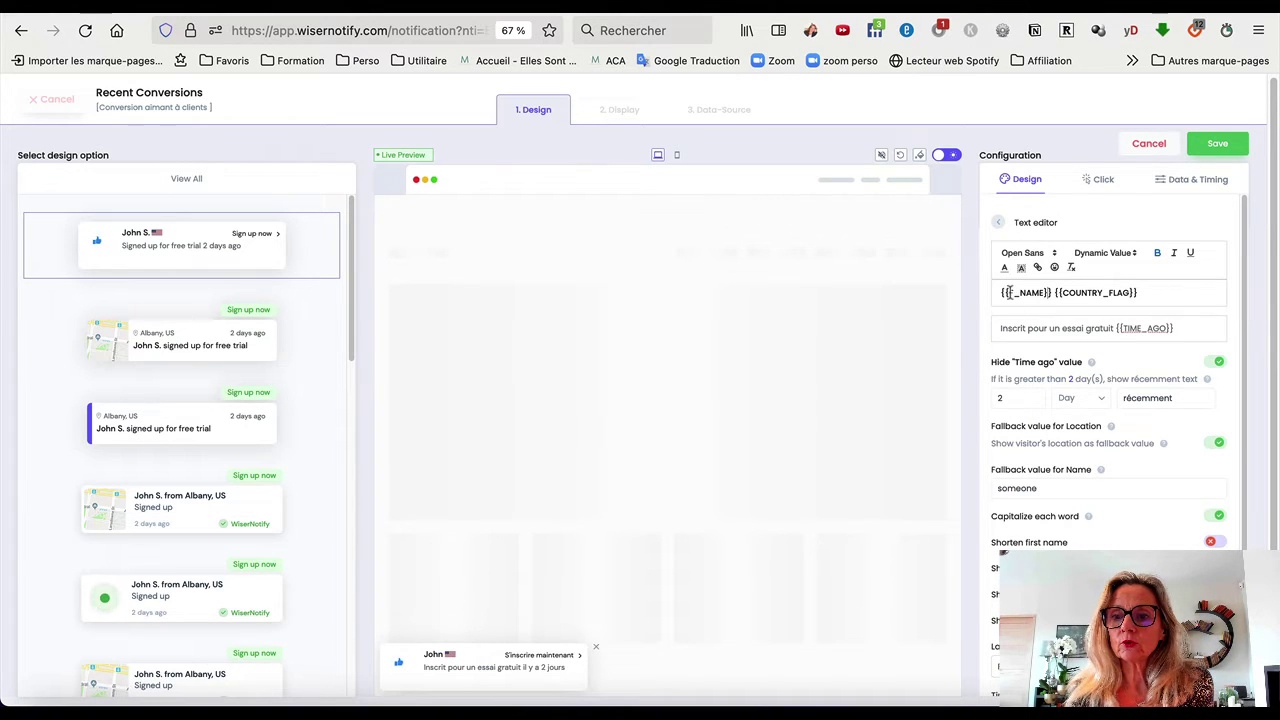
- Replace the word "Inscrit" in the notification's second text line with "a téléchargé ce cadeau"
{"action": "double_click", "coordinate": [1008, 329]}
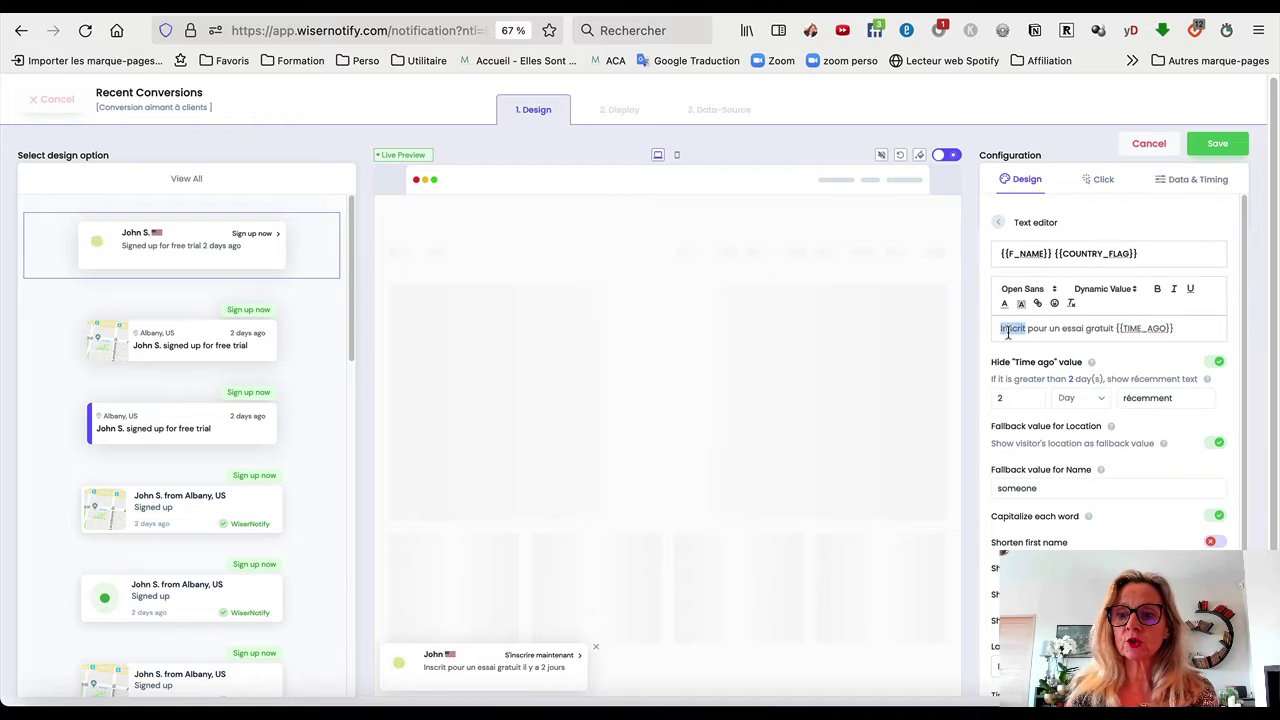
{"action": "type", "text": "a téléc"}
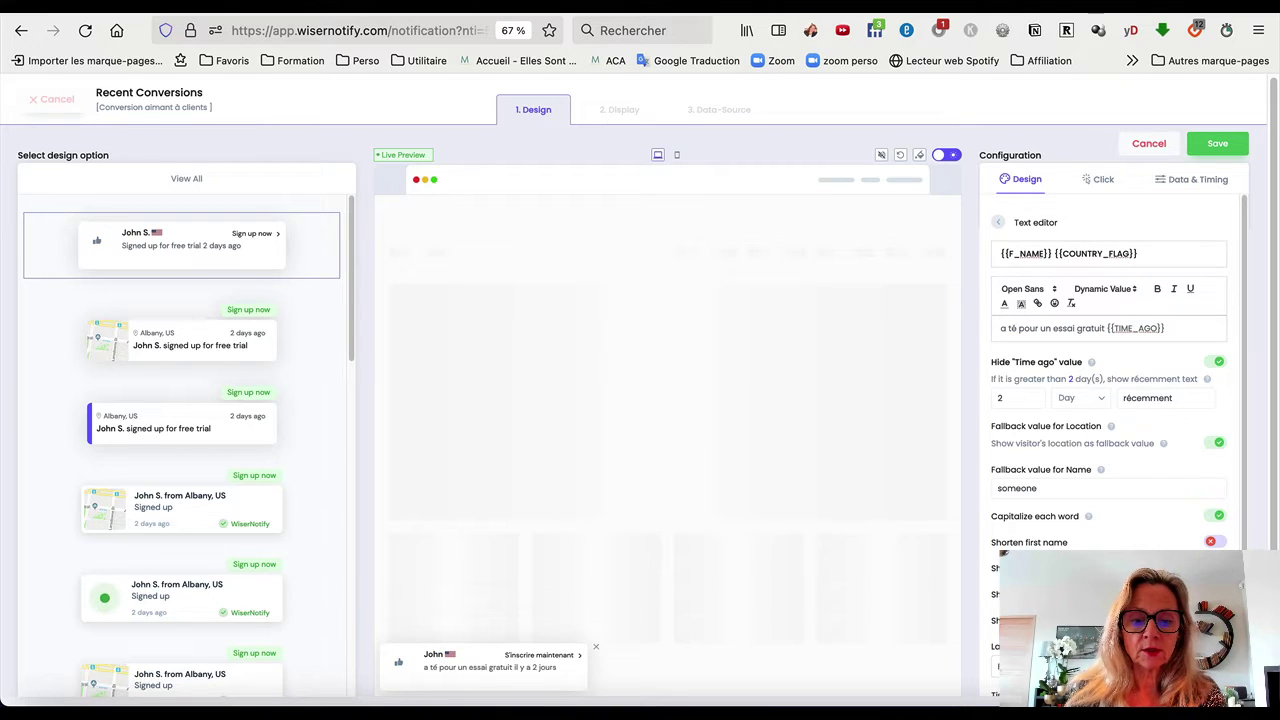
{"action": "type", "text": "hargé"}
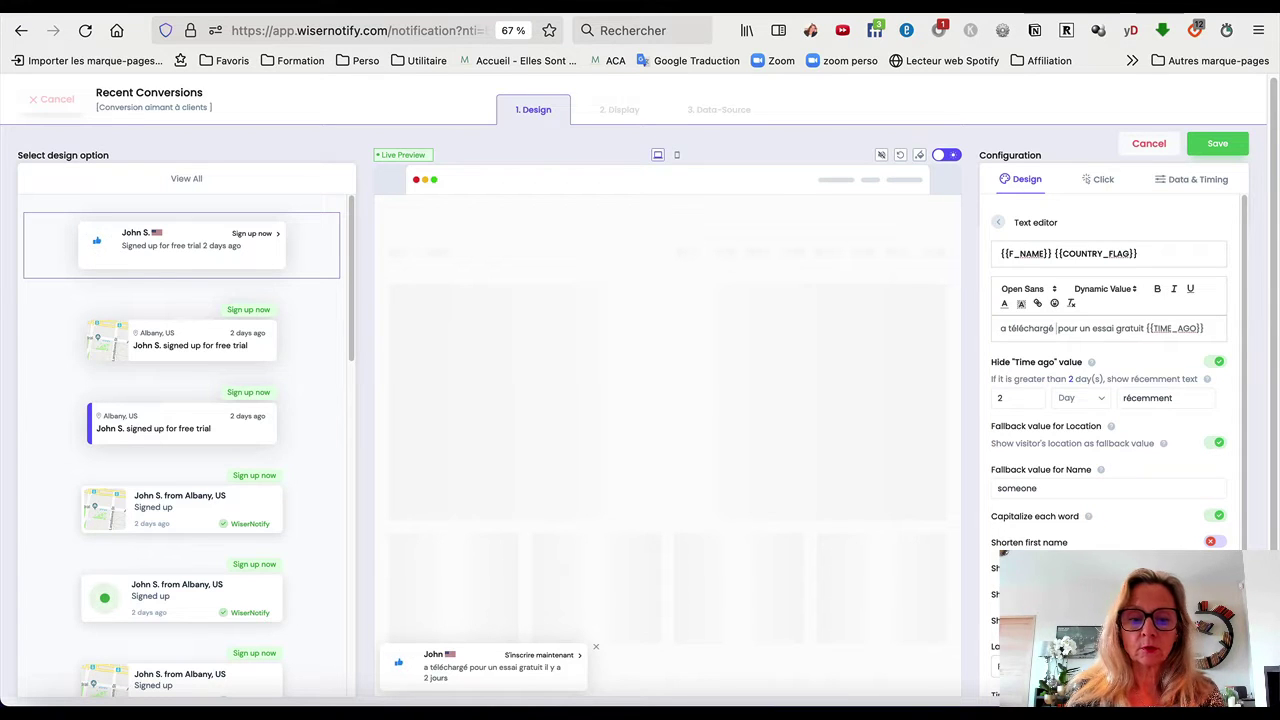
{"action": "type", "text": " ce cadeau"}
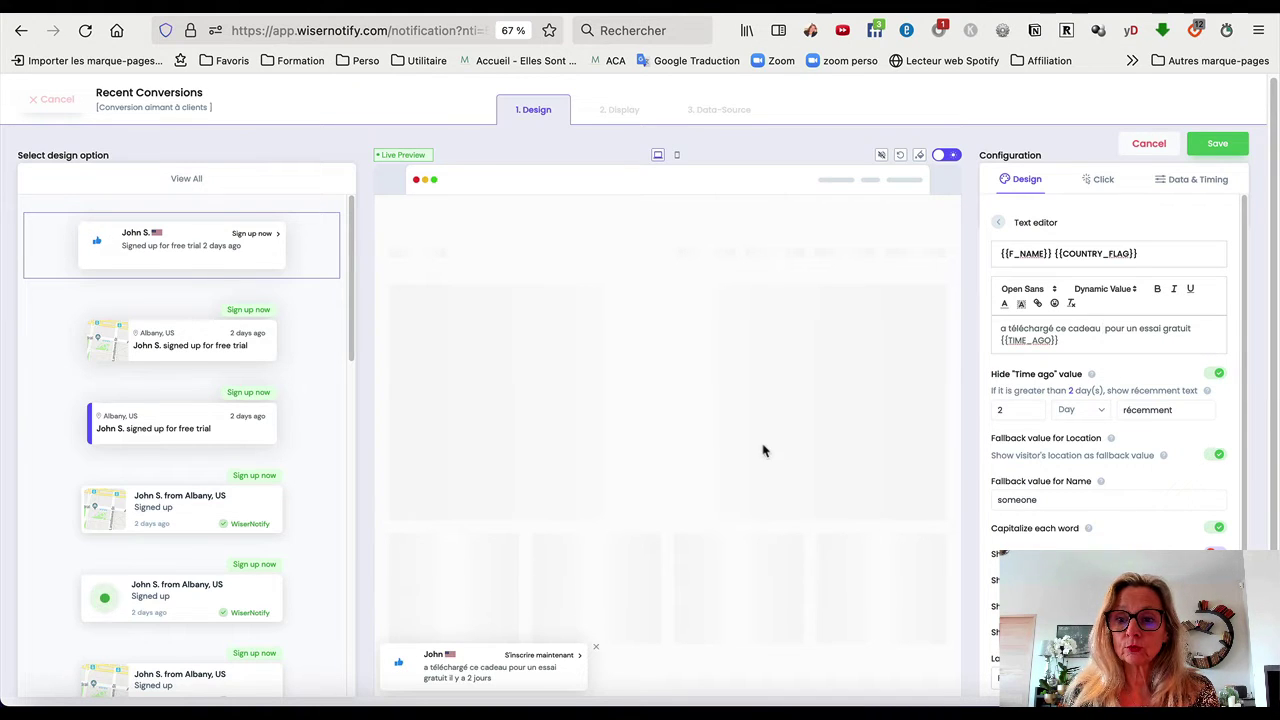
- Look through the dynamic values available for the notification's second text line
{"action": "left_click", "coordinate": [1136, 291]}
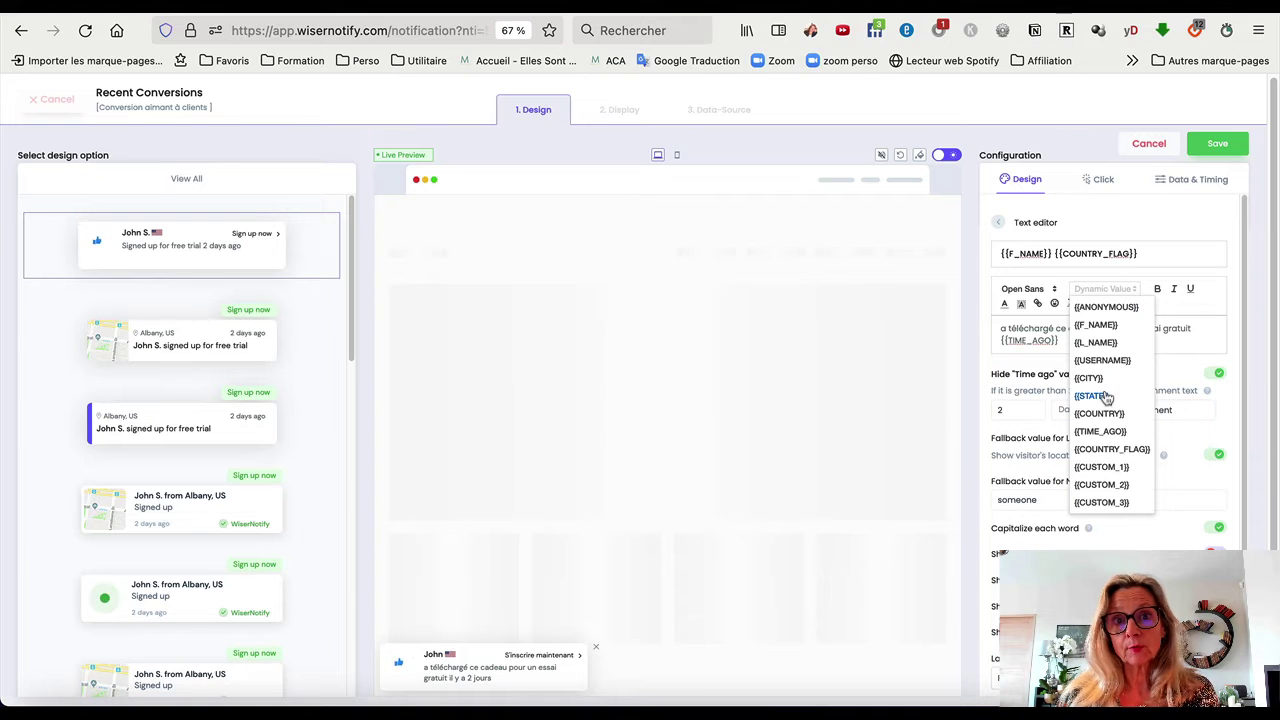
{"action": "scroll", "coordinate": [1106, 397], "scroll_direction": "down", "scroll_amount": 1}
{"action": "scroll", "coordinate": [1090, 400], "scroll_direction": "up", "scroll_amount": 2}
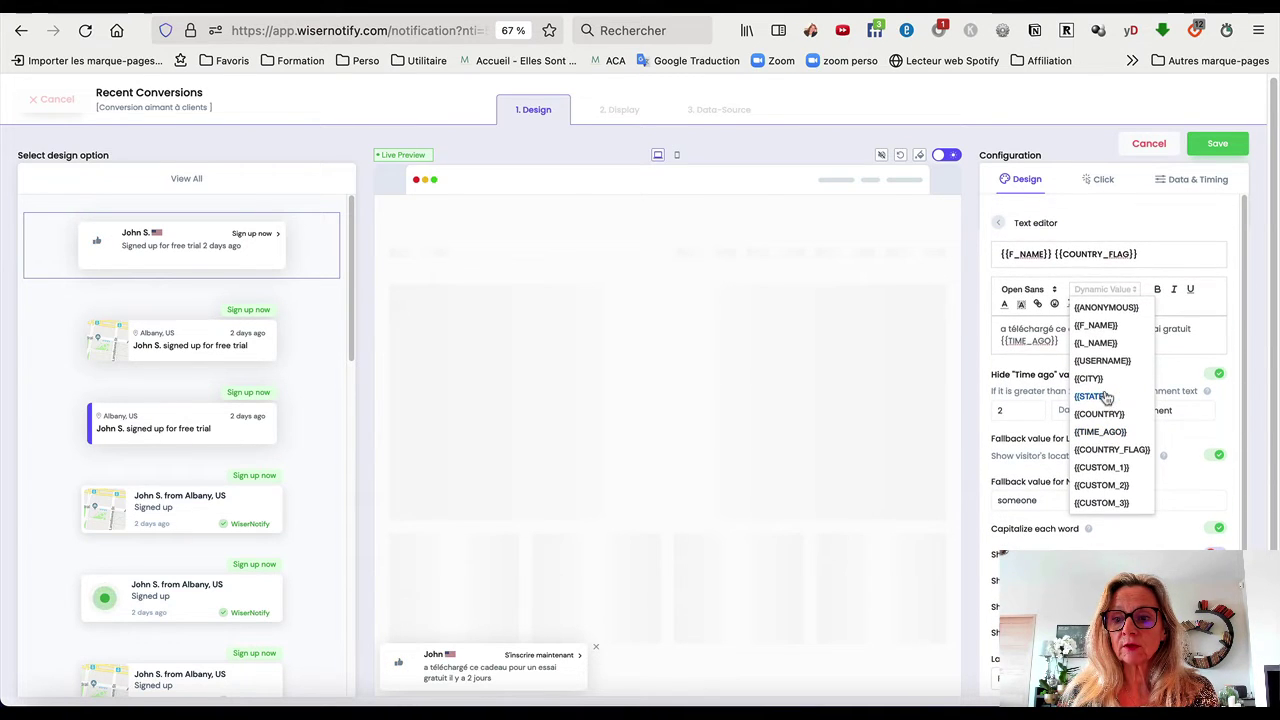
{"action": "left_click", "coordinate": [1050, 340]}
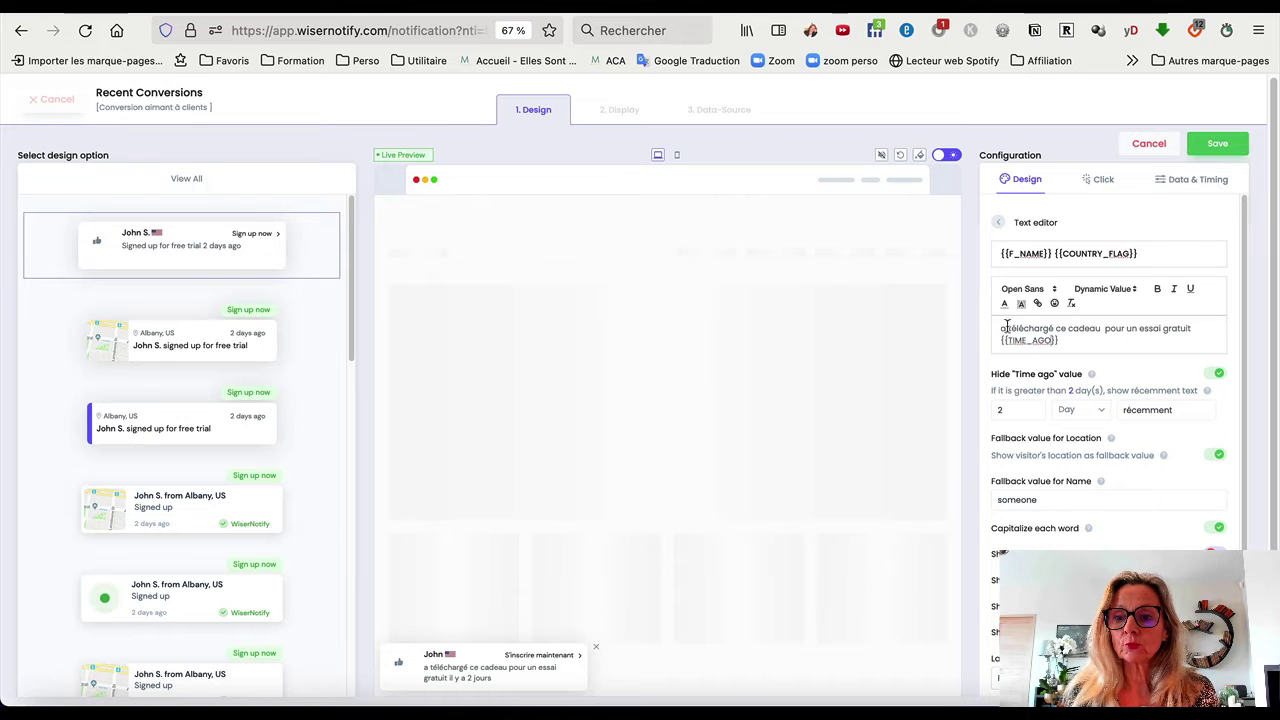
- Reword the beginning of the second text line to "vient de télécharger ce cadeau"
{"action": "key", "text": "BackSpace"}
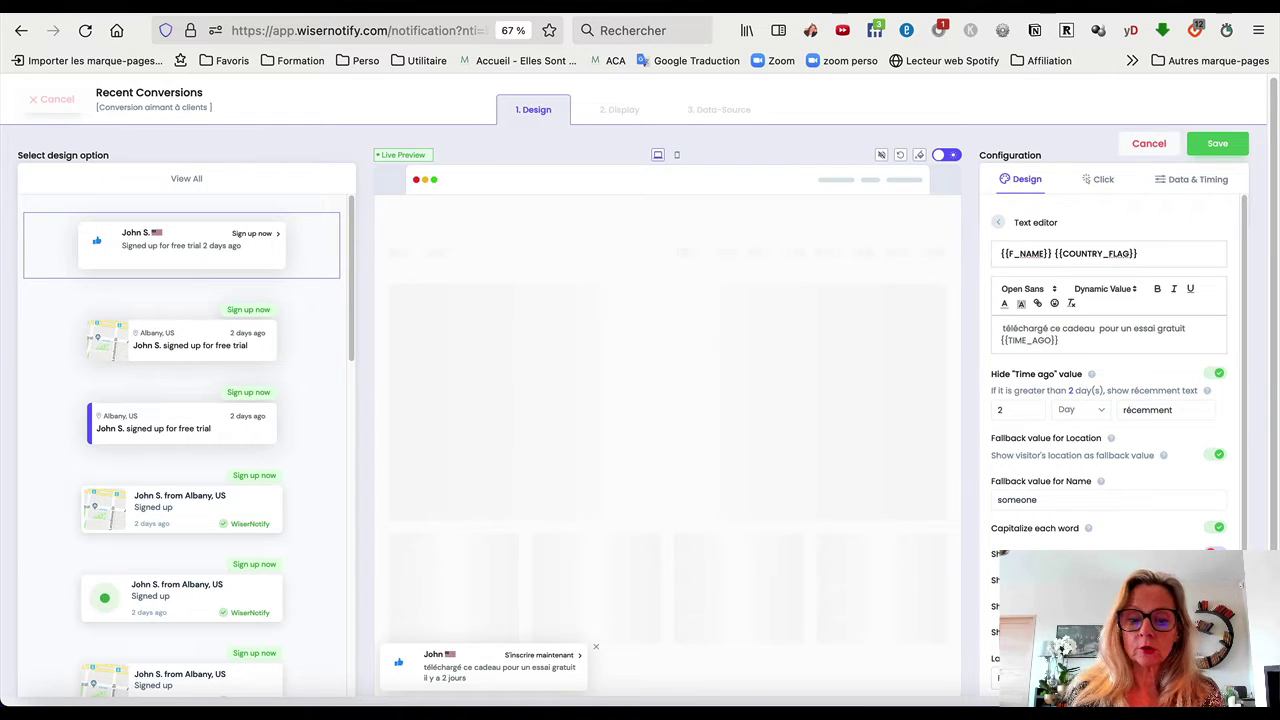
{"action": "type", "text": "vient de"}
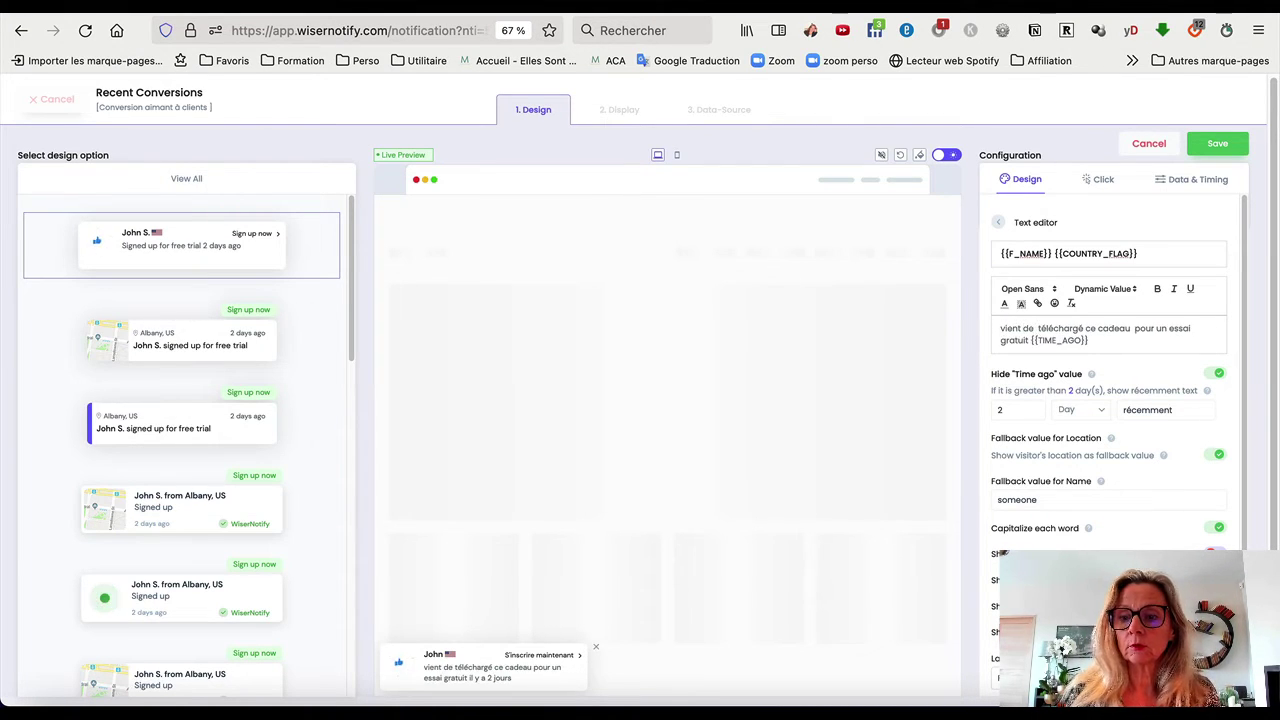
{"action": "key", "text": "BackSpace"}
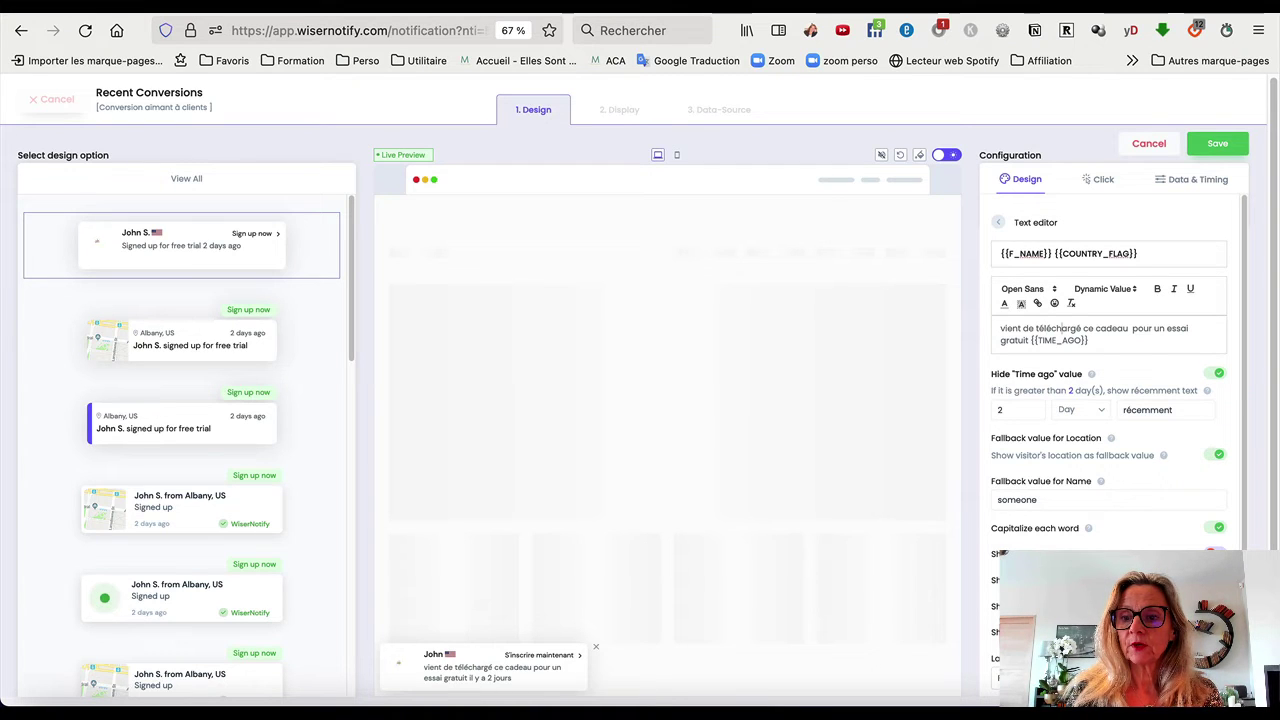
{"action": "type", "text": "er"}
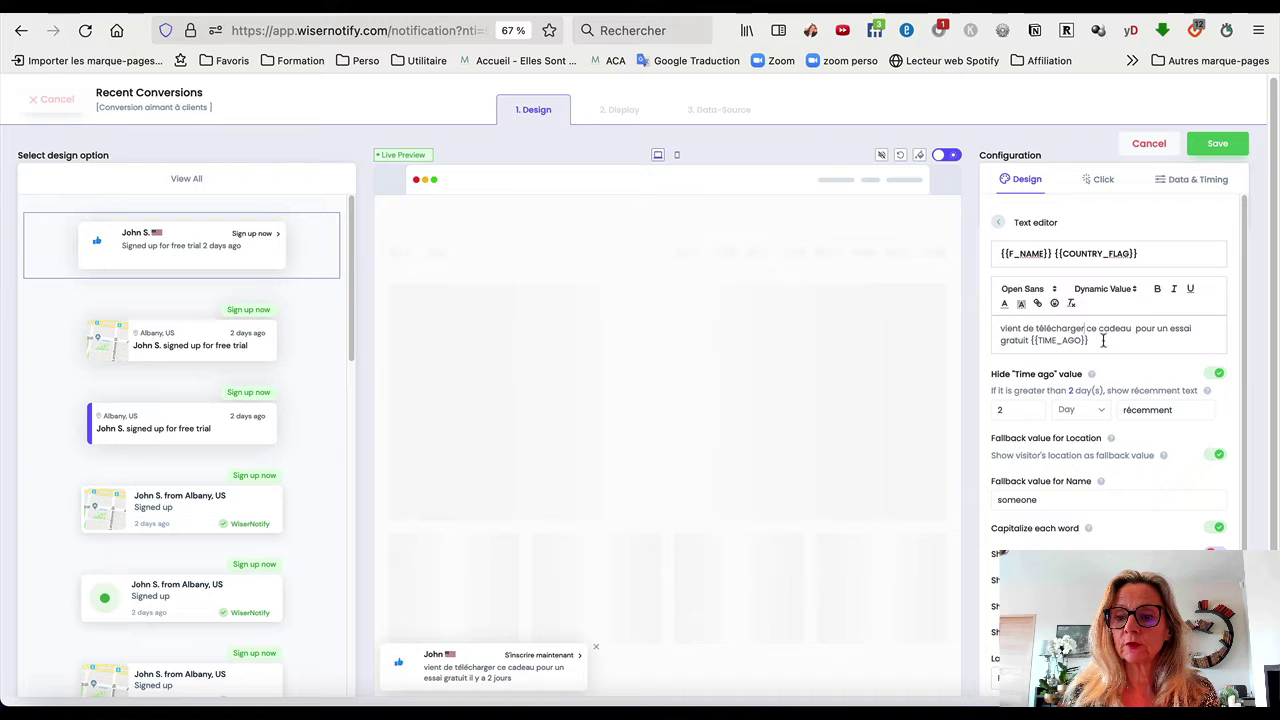
- Delete the {{TIME_AGO}} dynamic value from the end of the second text line
{"action": "key", "text": "BackSpace"}
{"action": "key", "text": "BackSpace"}
{"action": "key", "text": "BackSpace"}
{"action": "key", "text": "BackSpace"}
{"action": "key", "text": "BackSpace"}
{"action": "key", "text": "BackSpace"}
{"action": "key", "text": "BackSpace"}
{"action": "key", "text": "BackSpace"}
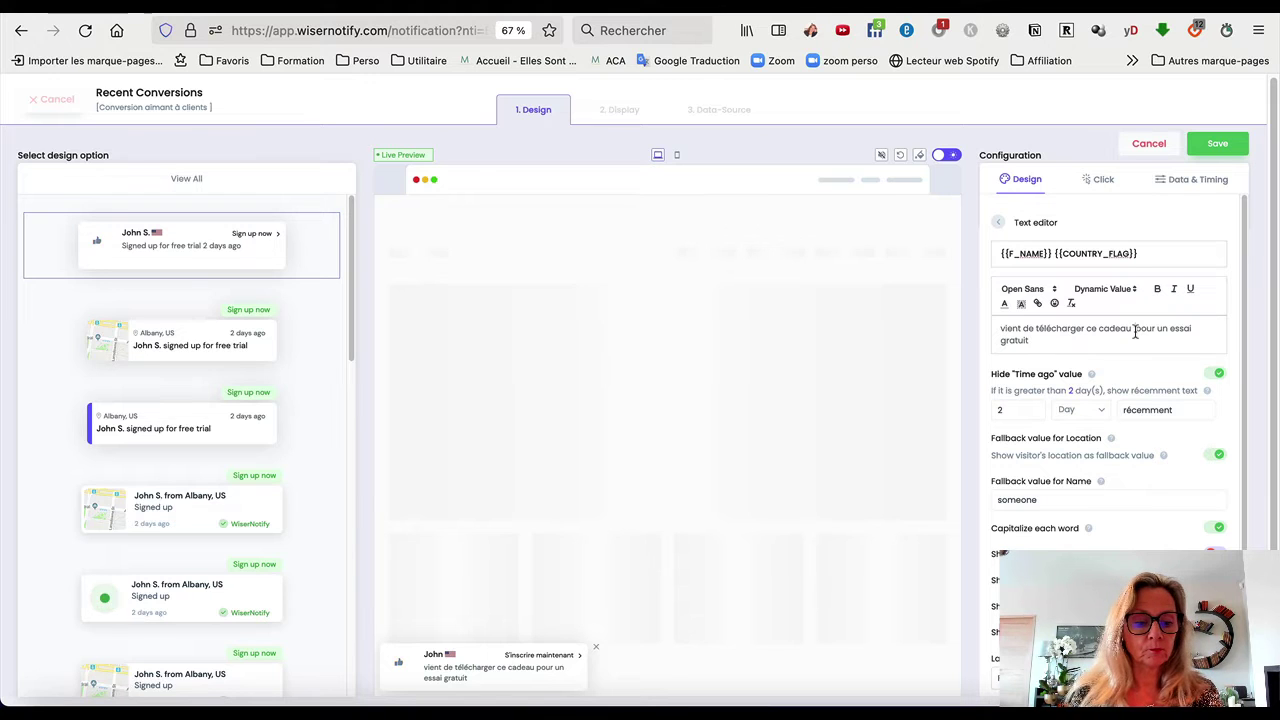
- Find the gift emoji with the search term "cade" and insert it after "cadeau" in the second text line
{"action": "key", "text": "ctrl+super+space"}
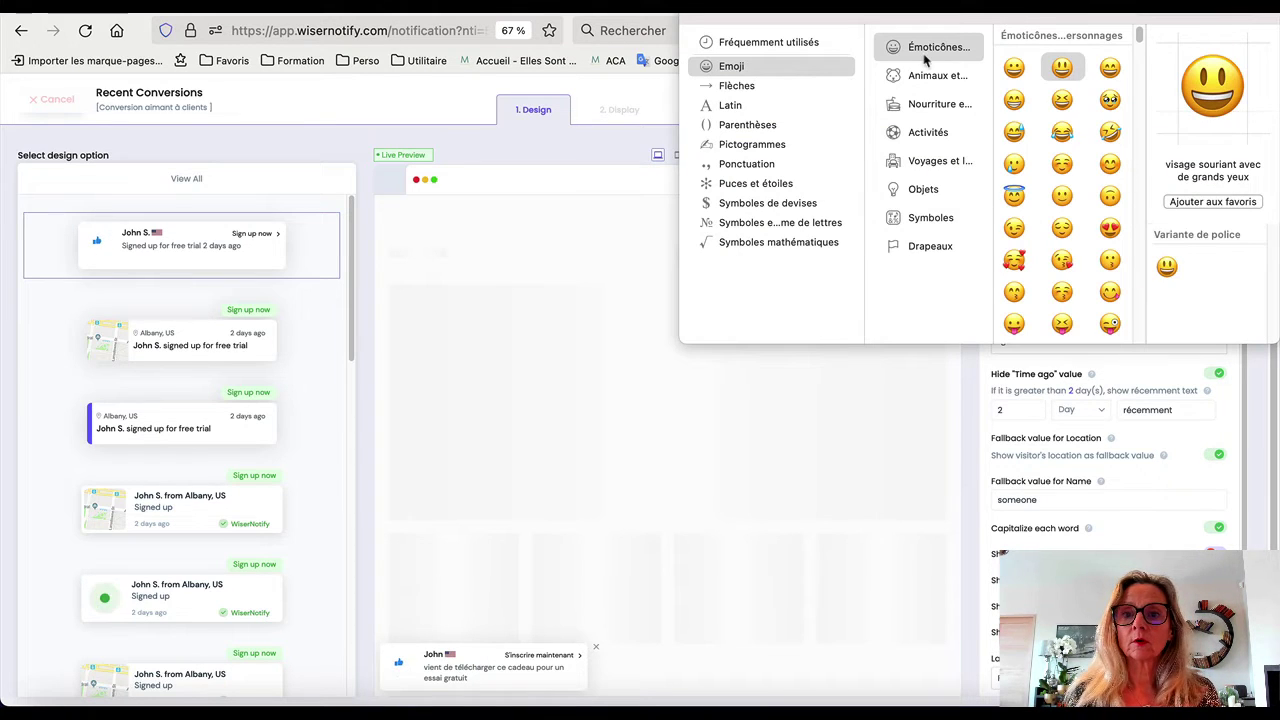
{"action": "left_click", "coordinate": [773, 43]}
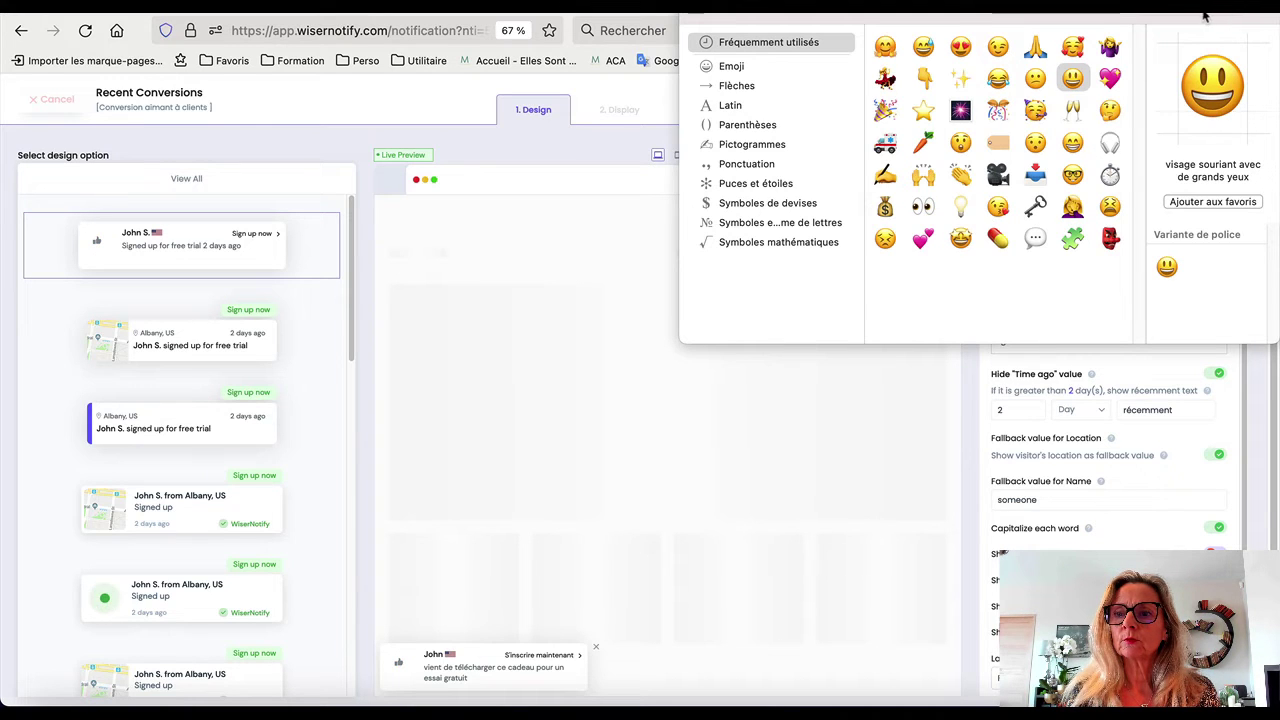
{"action": "type", "text": "cade"}
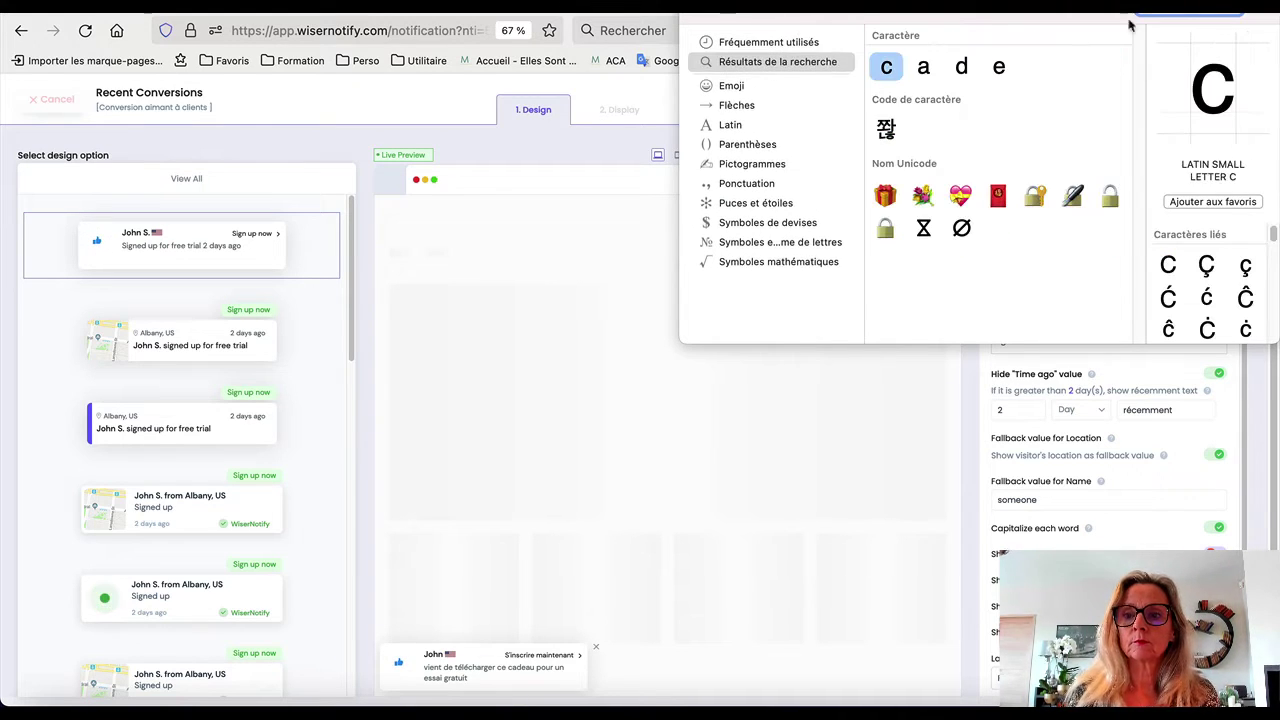
{"action": "left_click", "coordinate": [885, 195]}
{"action": "double_click", "coordinate": [880, 195]}
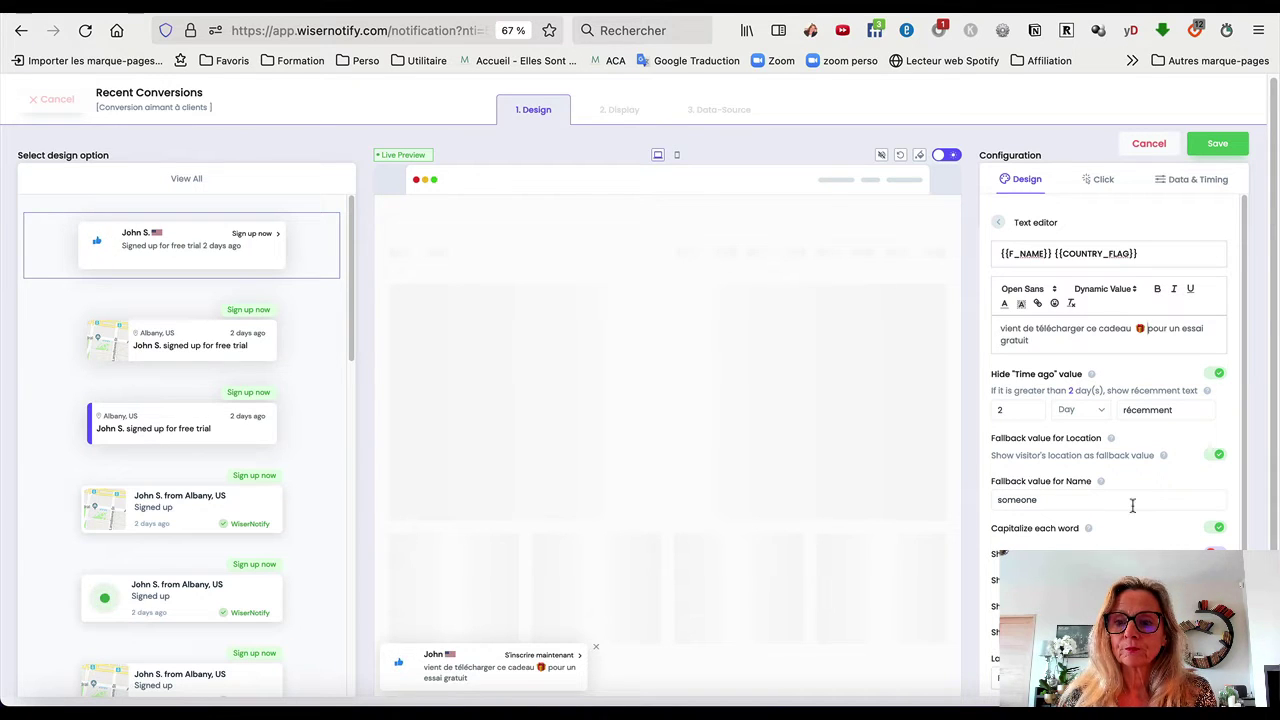
- Turn off the Hide "Time ago" value option in the text editor settings
{"action": "scroll", "coordinate": [1111, 366], "scroll_direction": "down", "scroll_amount": 2}
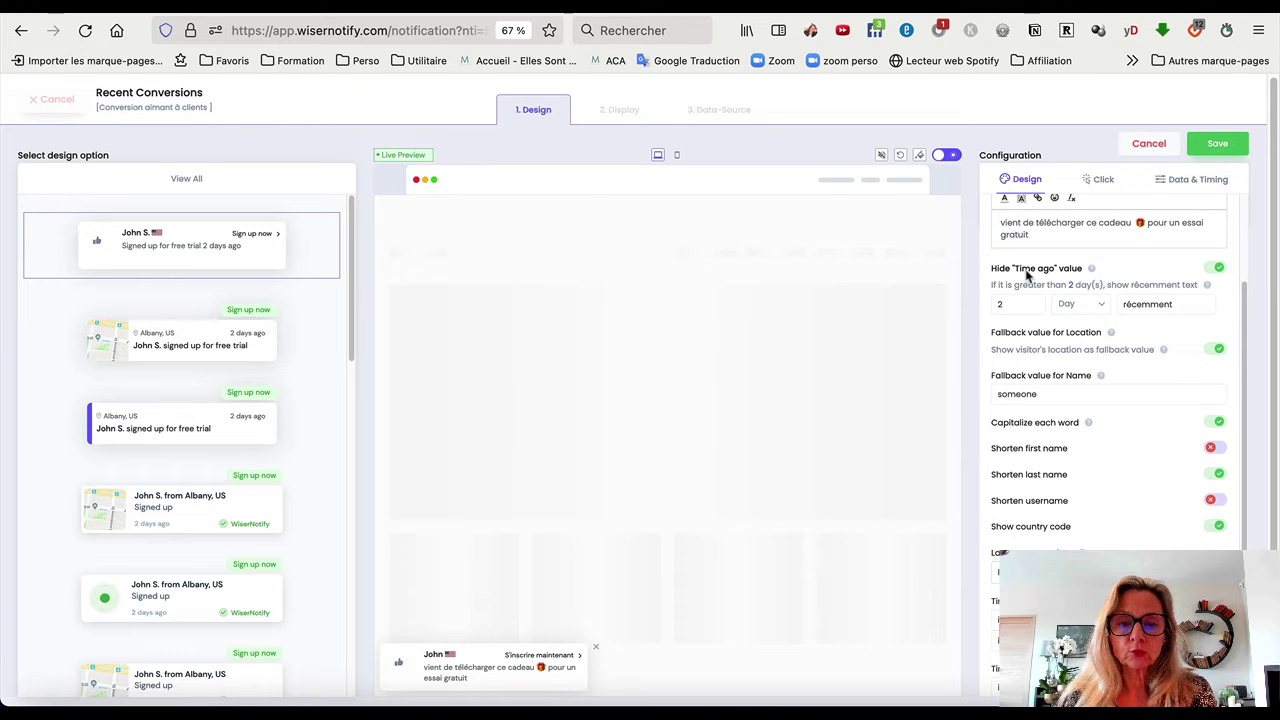
{"action": "left_click", "coordinate": [1215, 270]}
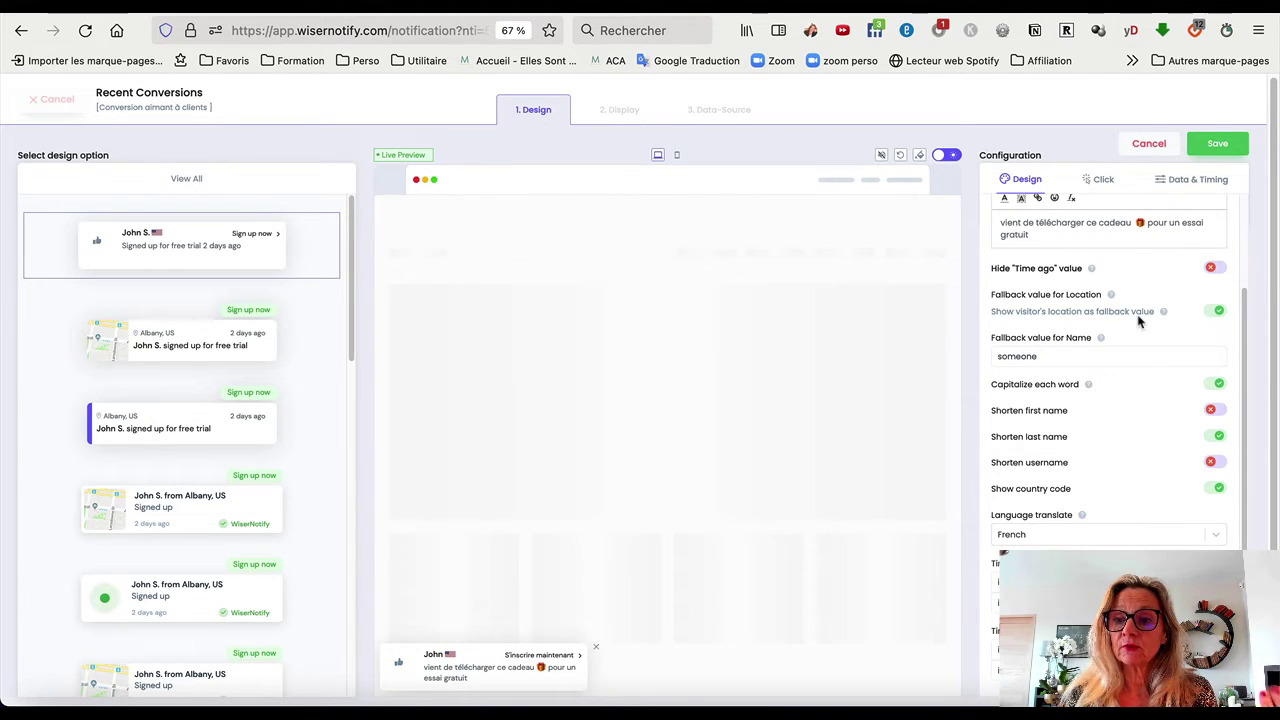
{"action": "scroll", "coordinate": [1138, 320], "scroll_direction": "up", "scroll_amount": 2}
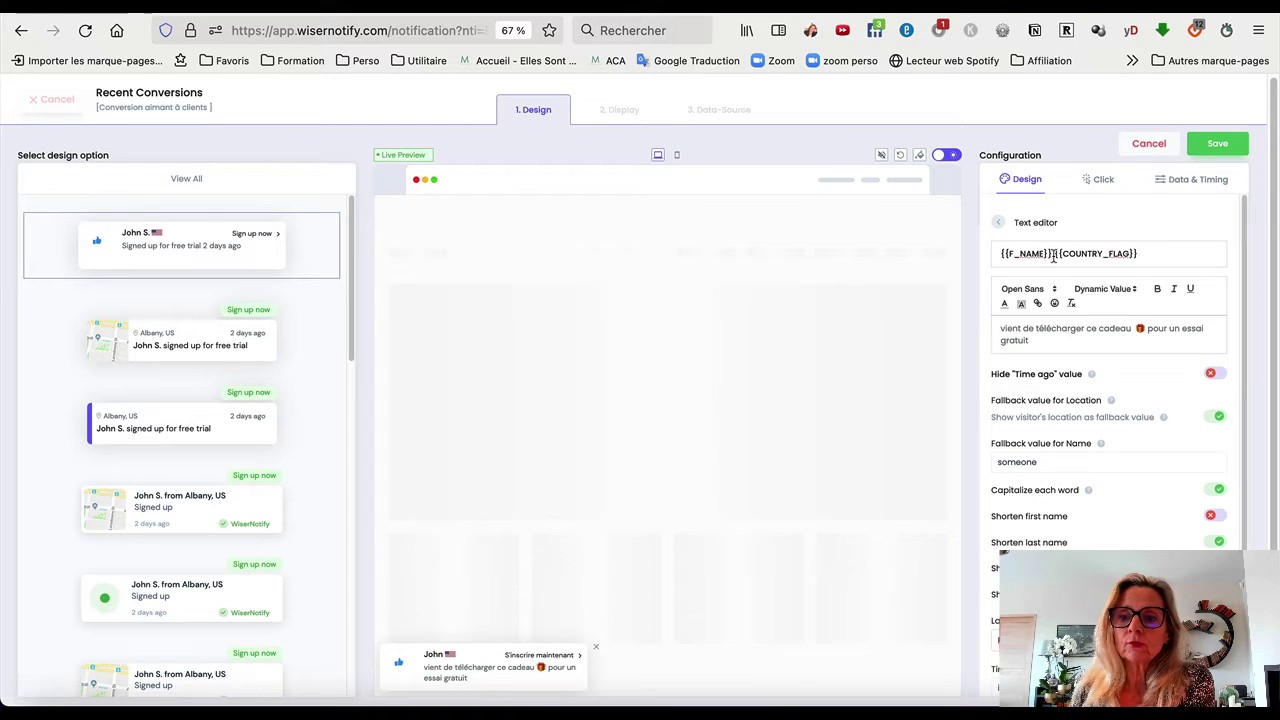
- Insert "de" followed by the {{CITY}} dynamic value after {{F_NAME}} in the first text line
{"action": "left_click", "coordinate": [1054, 257]}
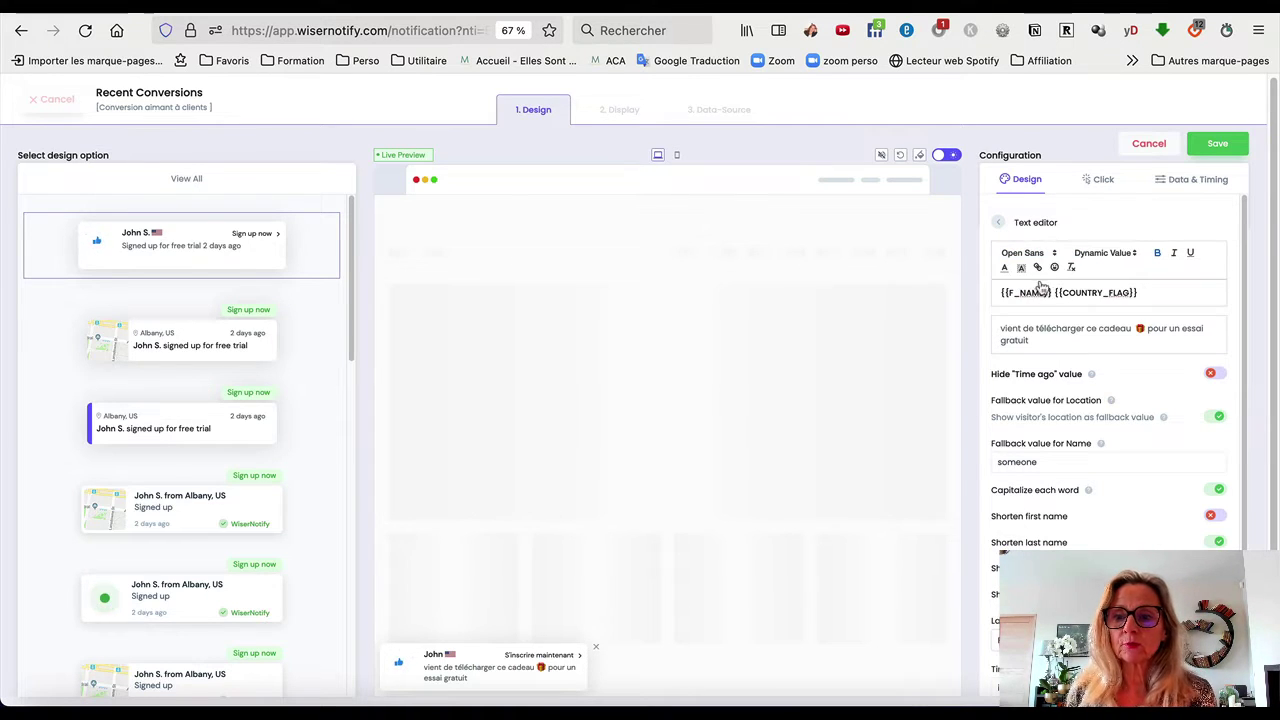
{"action": "type", "text": "de"}
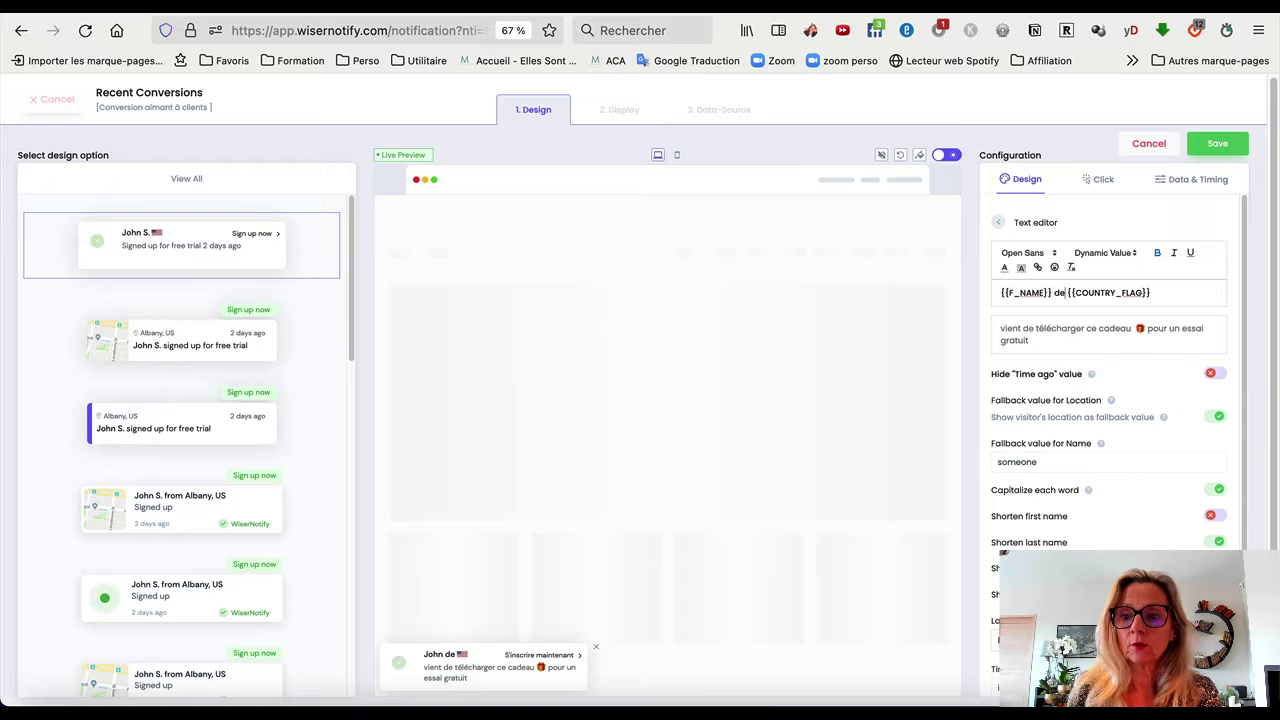
{"action": "left_click", "coordinate": [1110, 254]}
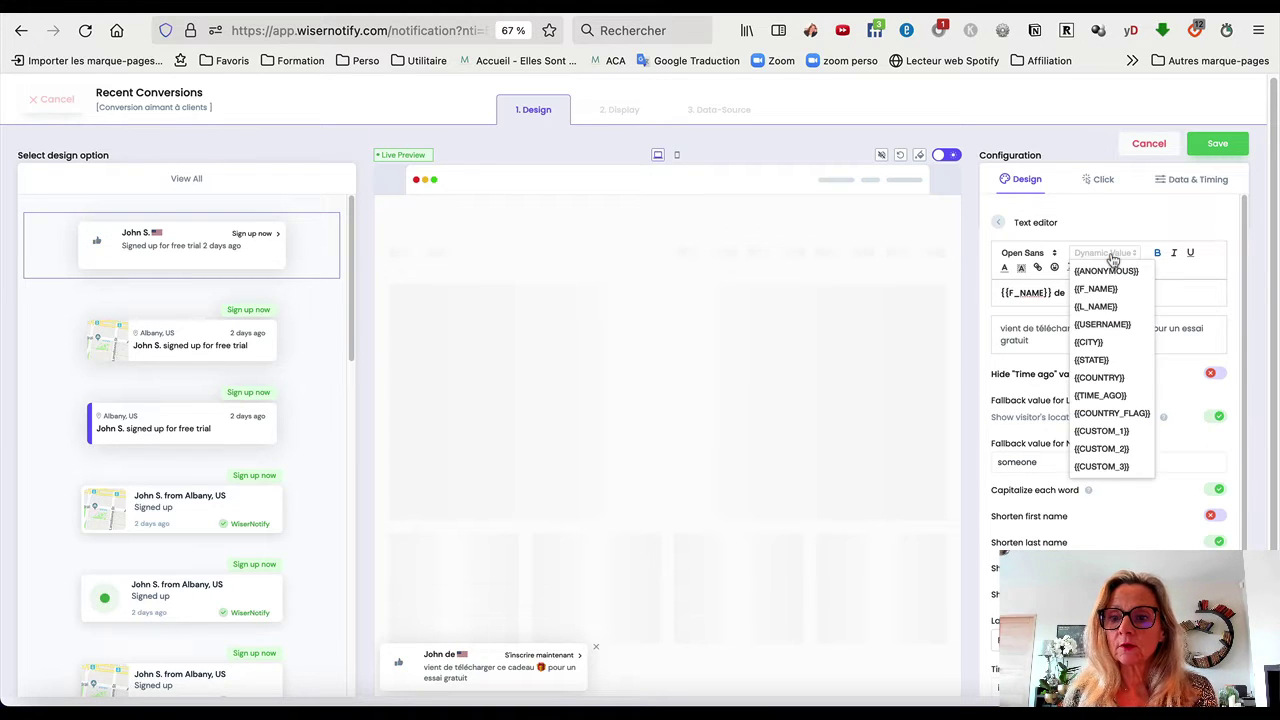
{"action": "left_click", "coordinate": [1110, 343]}
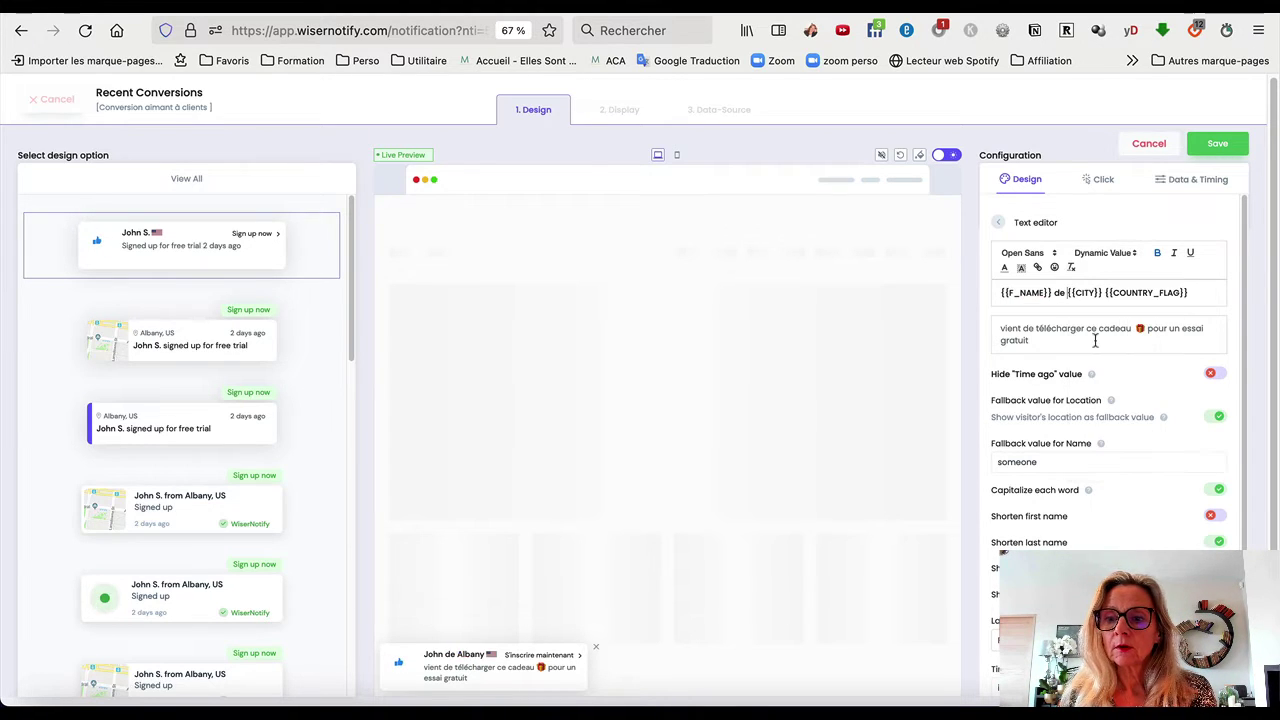
- Delete the {{COUNTRY_FLAG}} dynamic value from the end of the first text line
{"action": "left_click", "coordinate": [1192, 292]}
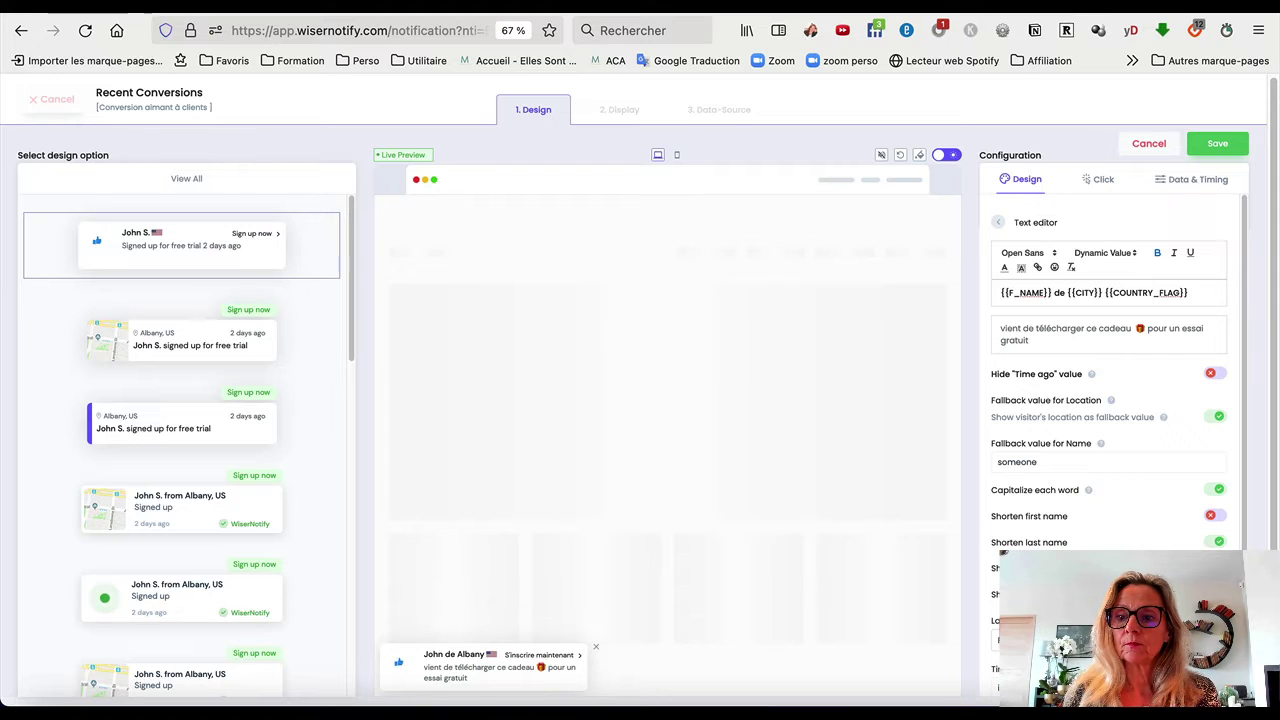
{"action": "key", "text": "BackSpace"}
{"action": "key", "text": "BackSpace"}
{"action": "key", "text": "BackSpace"}
{"action": "key", "text": "BackSpace"}
{"action": "key", "text": "BackSpace"}
{"action": "key", "text": "BackSpace"}
{"action": "key", "text": "BackSpace"}
{"action": "key", "text": "BackSpace"}
{"action": "key", "text": "BackSpace"}
{"action": "key", "text": "BackSpace"}
{"action": "key", "text": "BackSpace"}
{"action": "key", "text": "BackSpace"}
{"action": "key", "text": "BackSpace"}
{"action": "key", "text": "BackSpace"}
{"action": "key", "text": "BackSpace"}
{"action": "key", "text": "BackSpace"}
{"action": "key", "text": "BackSpace"}
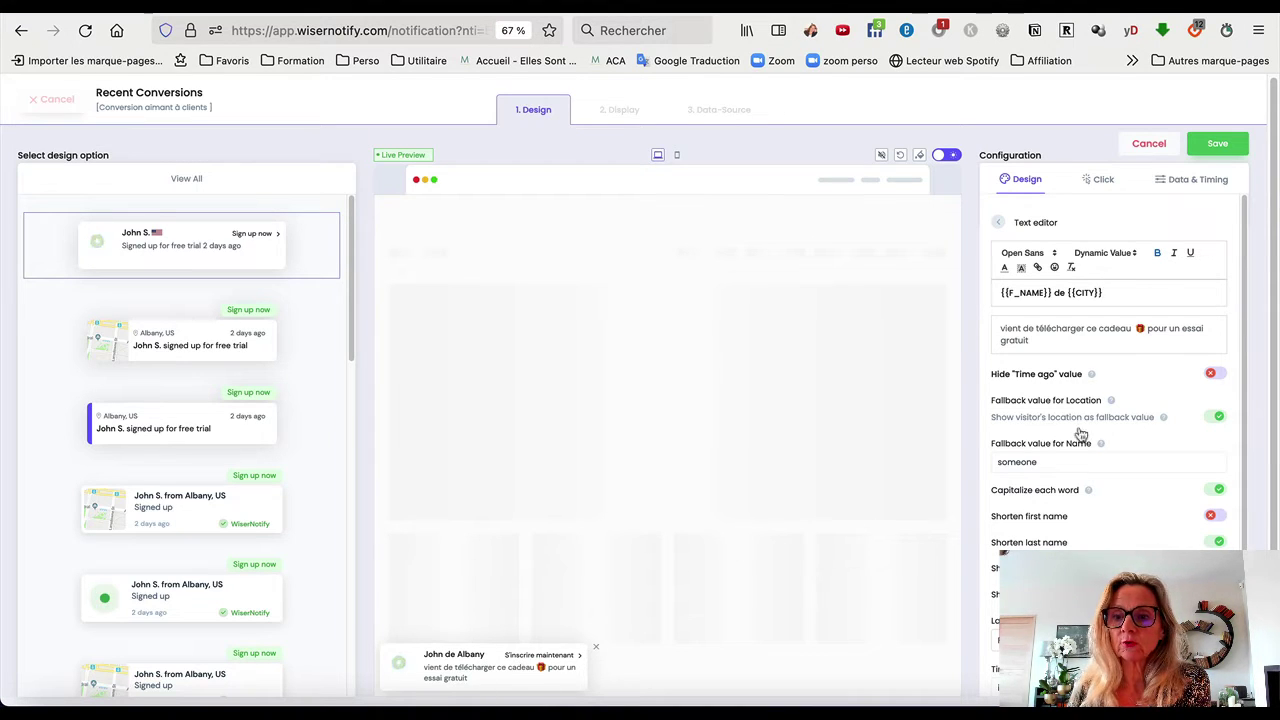
- Turn off showing the visitor's location as the fallback value for Location
{"action": "scroll", "coordinate": [1100, 330], "scroll_direction": "down", "scroll_amount": 1}
{"action": "scroll", "coordinate": [1097, 404], "scroll_direction": "down", "scroll_amount": 1}
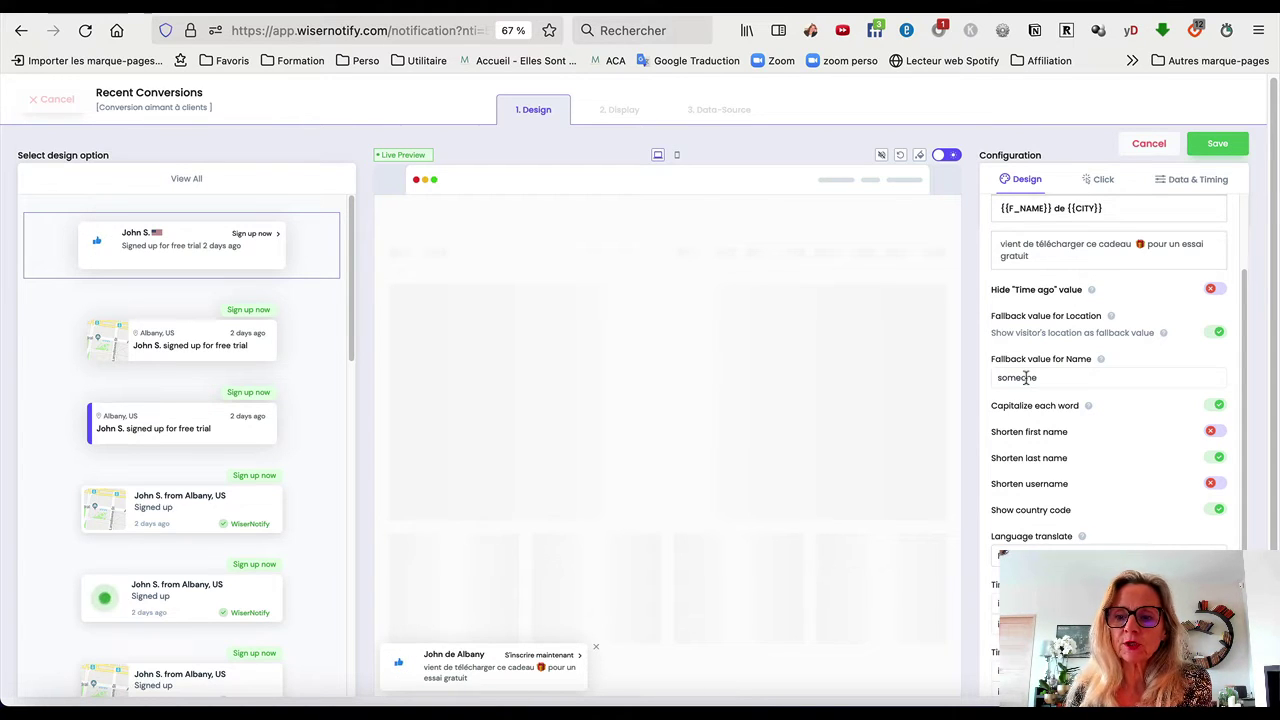
{"action": "left_click", "coordinate": [1216, 336]}
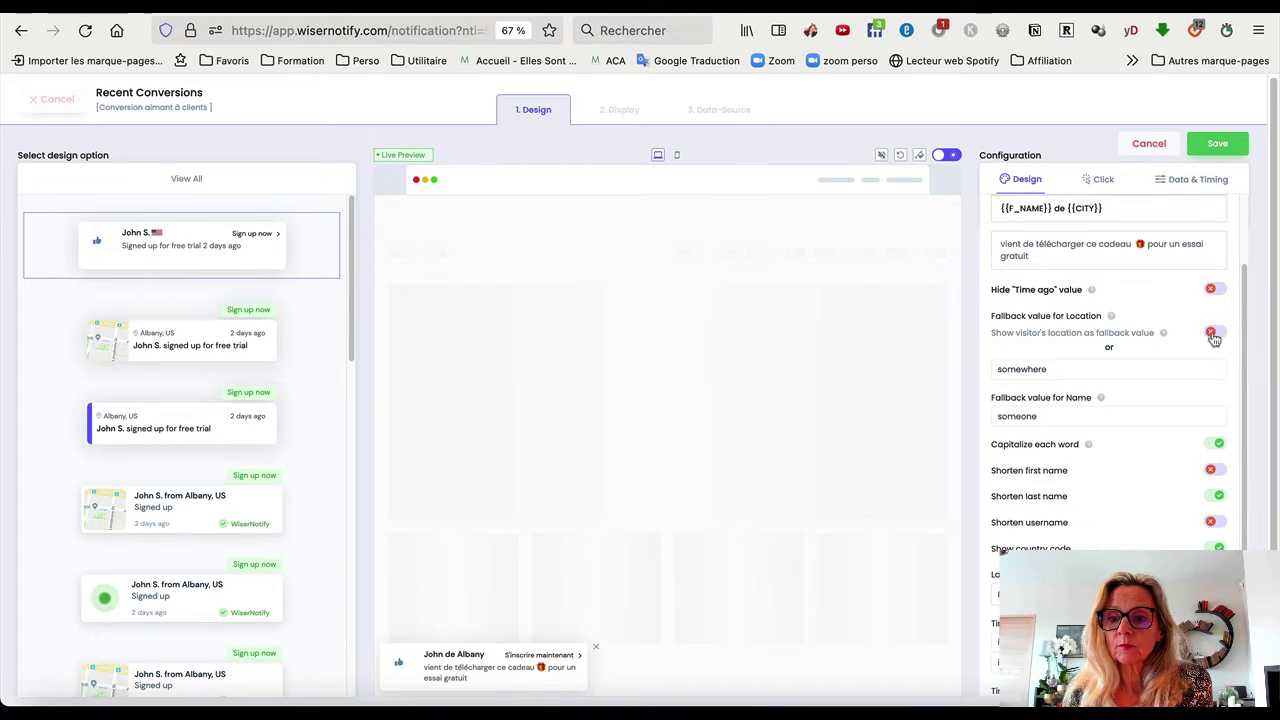
- Review the remaining text editor settings, including the available Language translate options, and leave the text editor
{"action": "scroll", "coordinate": [1127, 350], "scroll_direction": "down", "scroll_amount": 1}
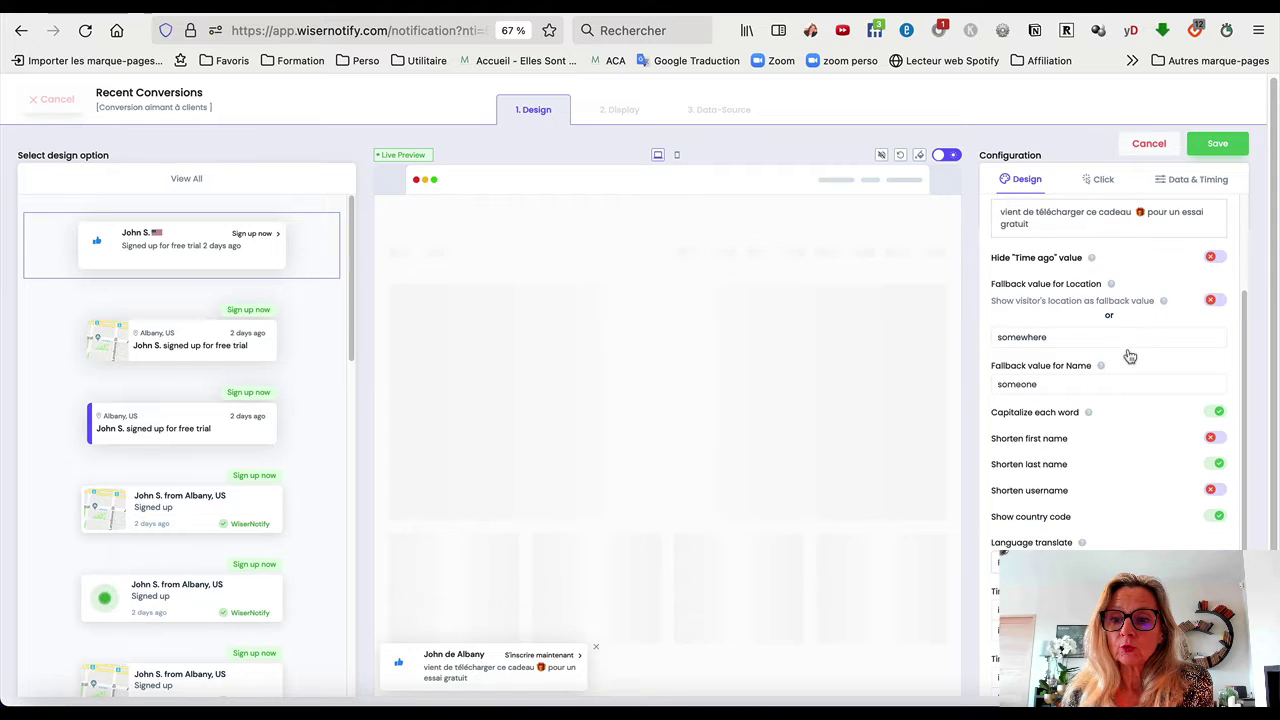
{"action": "scroll", "coordinate": [1129, 356], "scroll_direction": "down", "scroll_amount": 1}
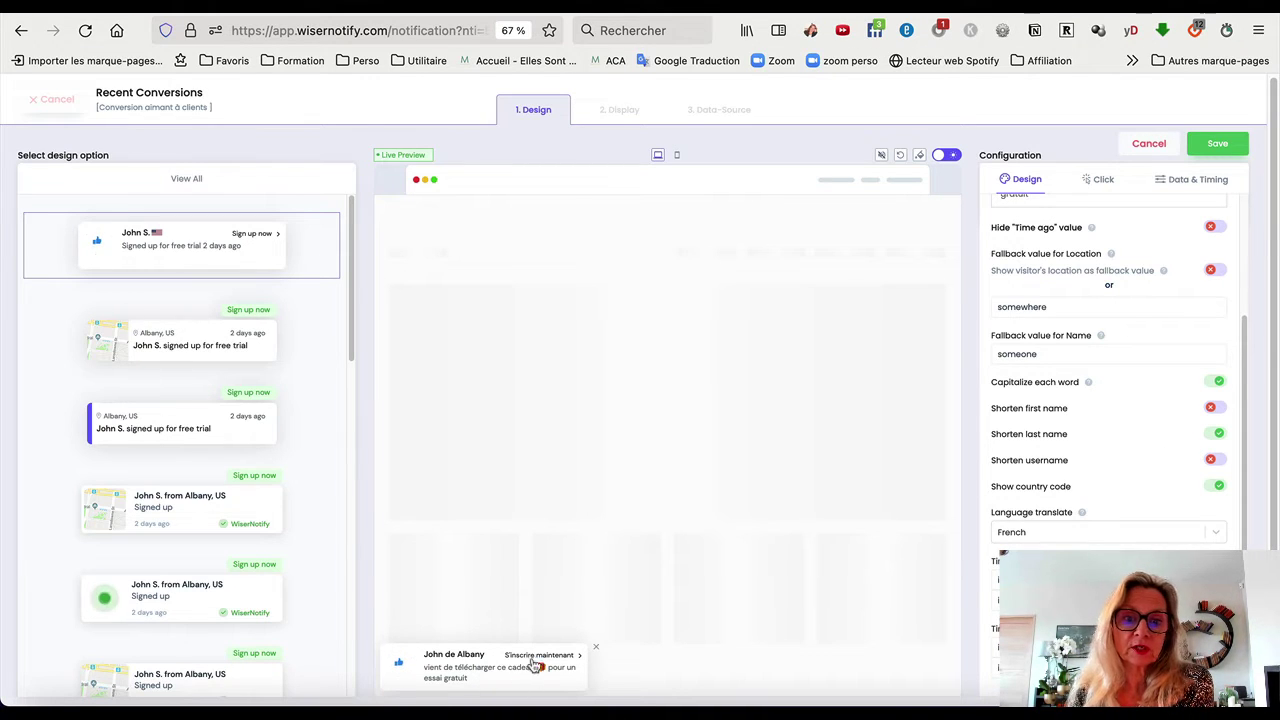
{"action": "scroll", "coordinate": [1158, 474], "scroll_direction": "down", "scroll_amount": 1}
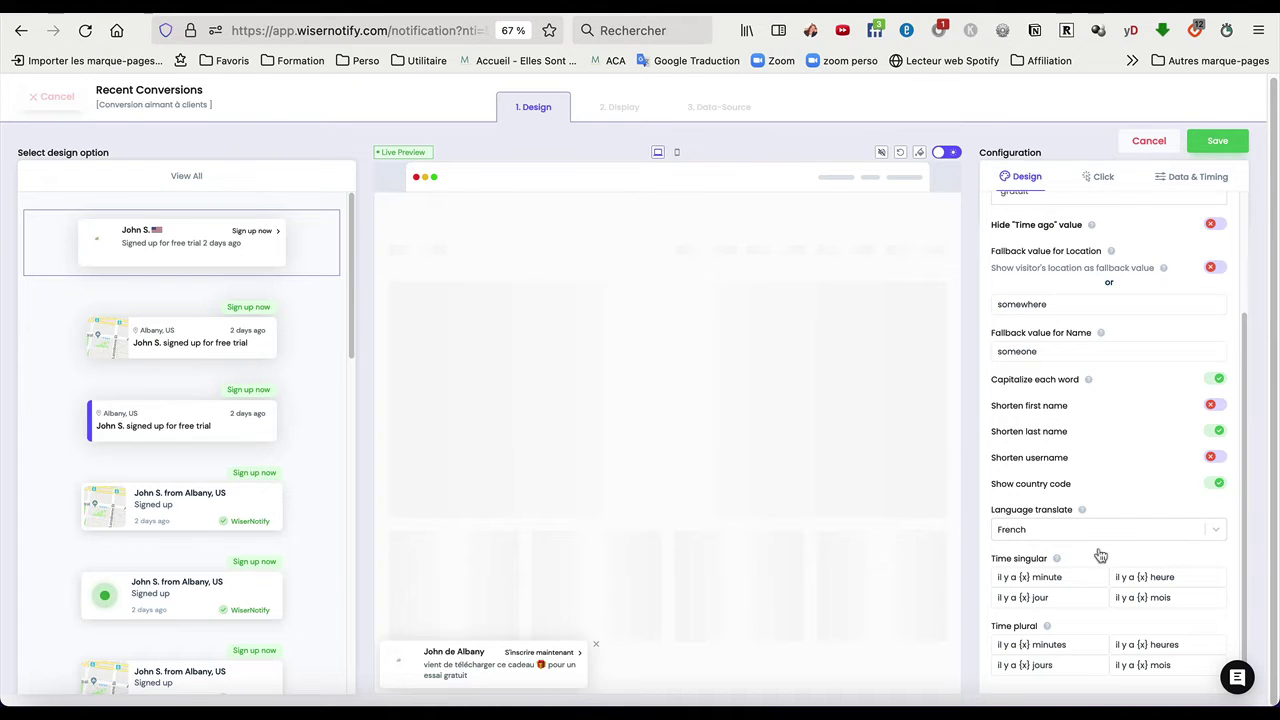
{"action": "left_click", "coordinate": [1137, 531]}
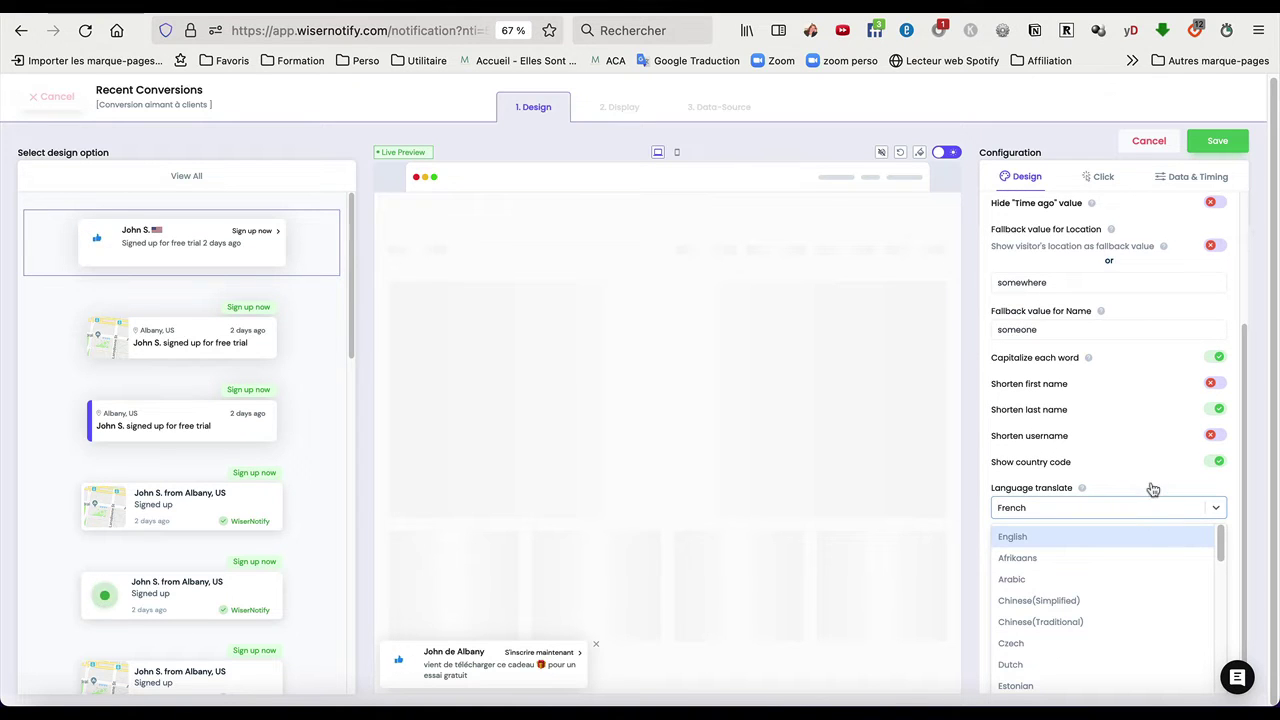
{"action": "left_click", "coordinate": [1140, 508]}
{"action": "scroll", "coordinate": [1095, 615], "scroll_direction": "up", "scroll_amount": 3}
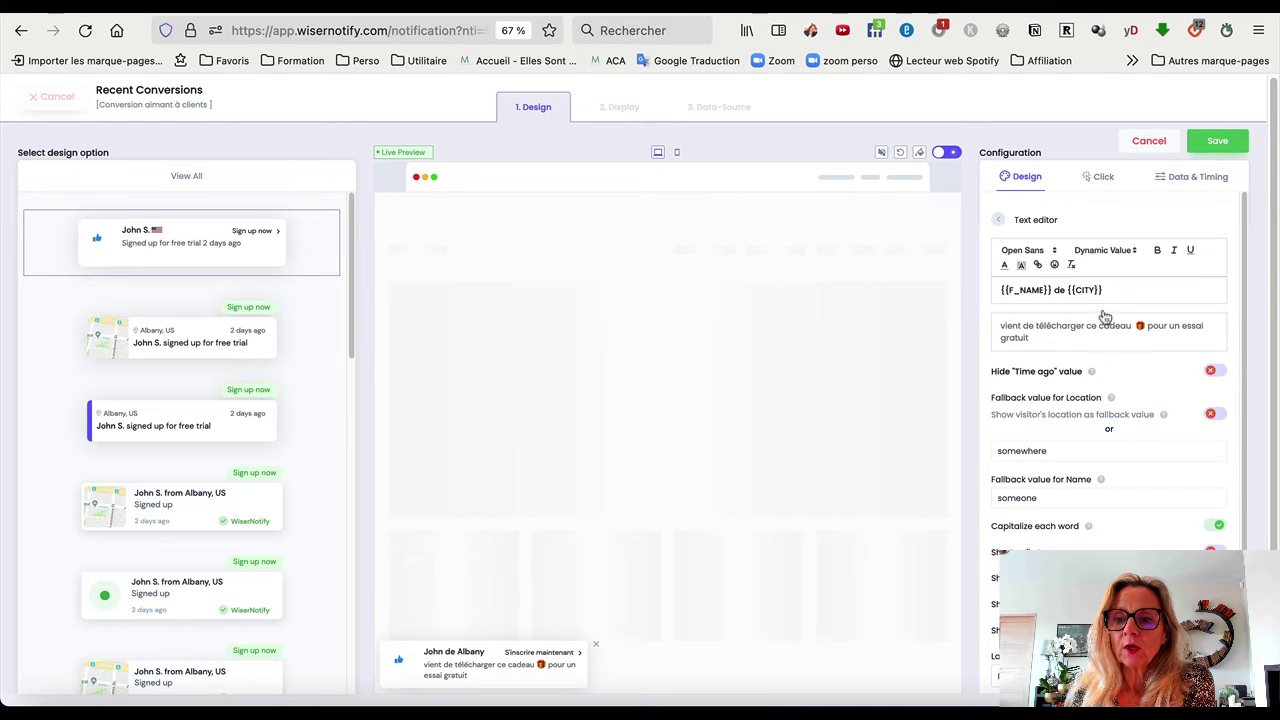
{"action": "left_click", "coordinate": [999, 219]}
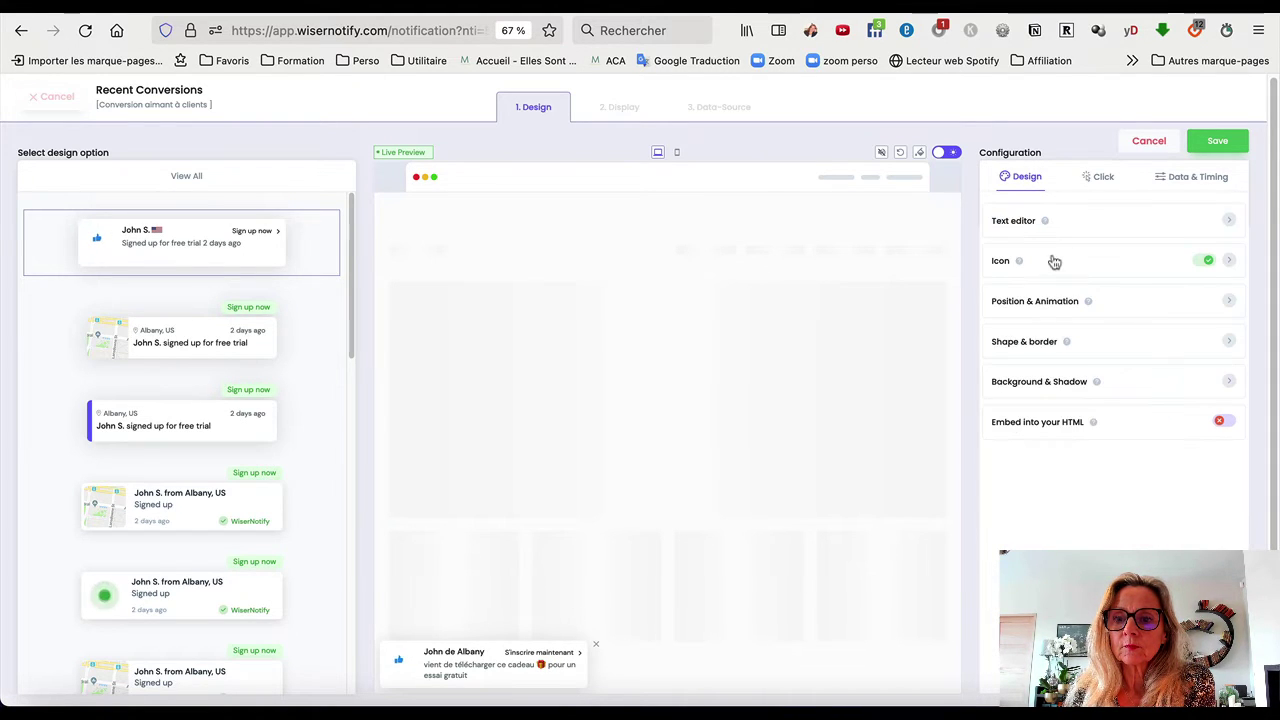
- Open the Icon settings and set the icon's background color to orange
{"action": "left_click", "coordinate": [1111, 266]}
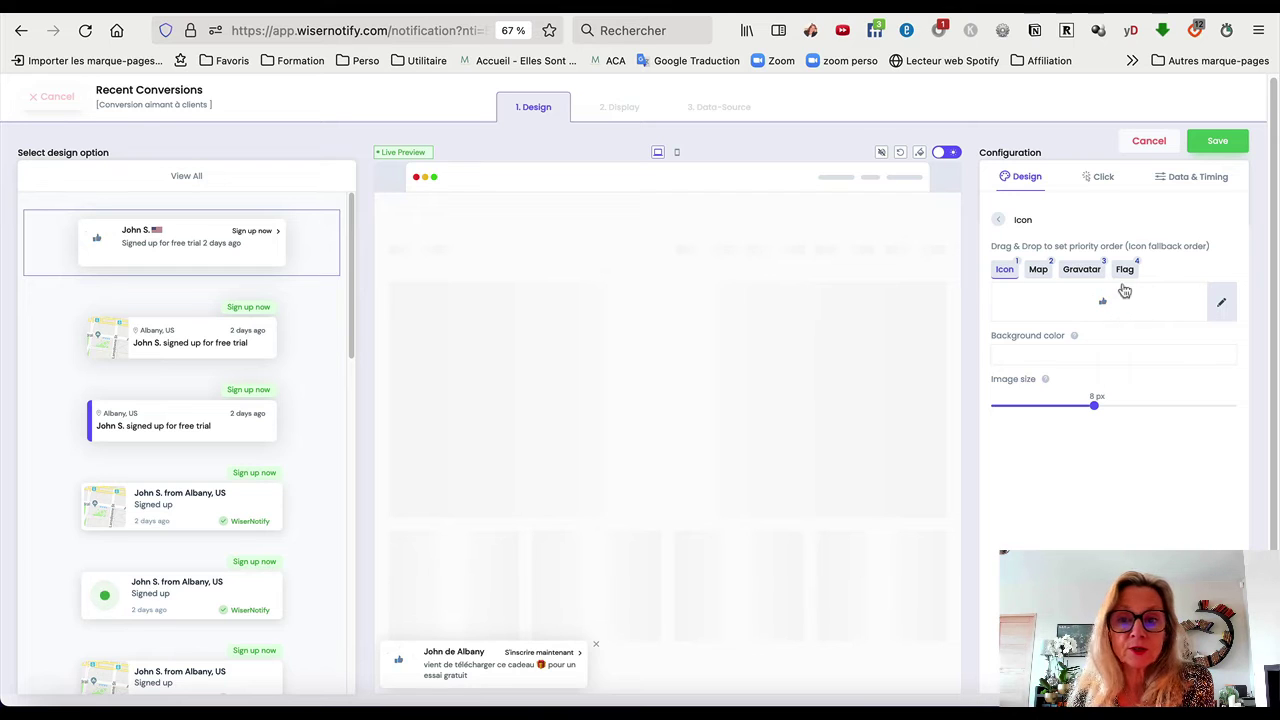
{"action": "left_click", "coordinate": [1083, 355]}
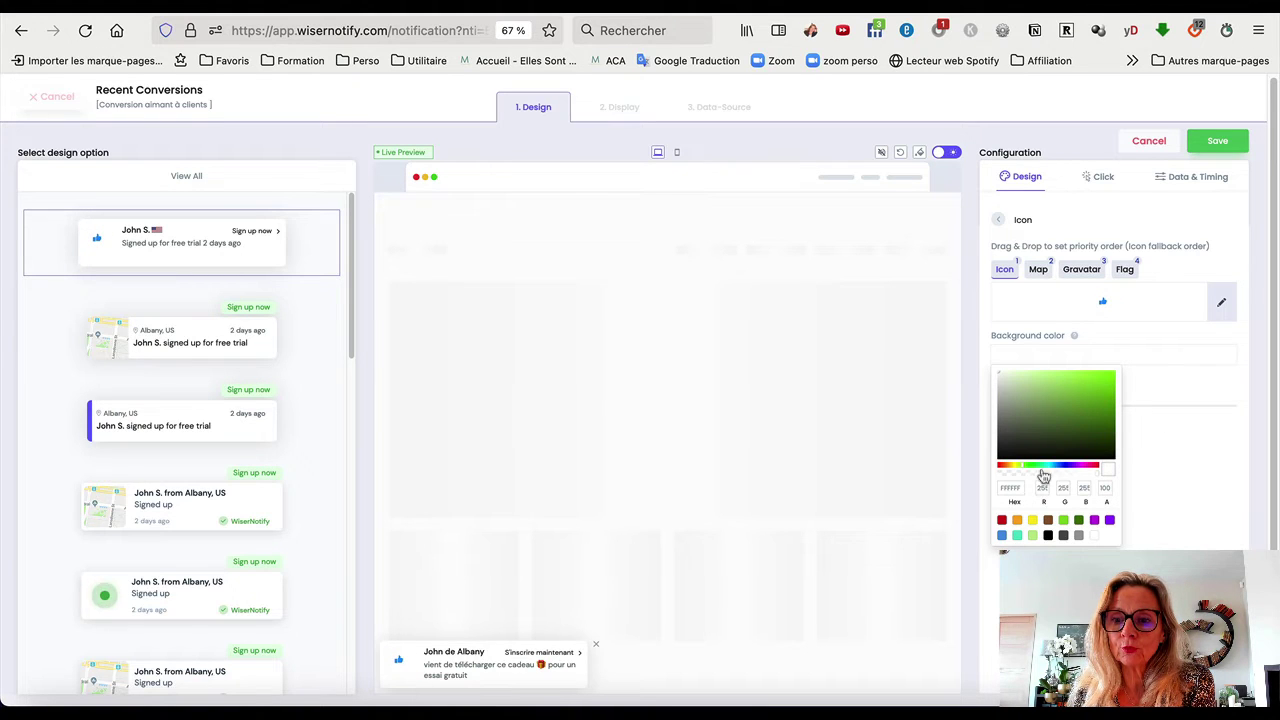
{"action": "left_click", "coordinate": [1018, 521]}
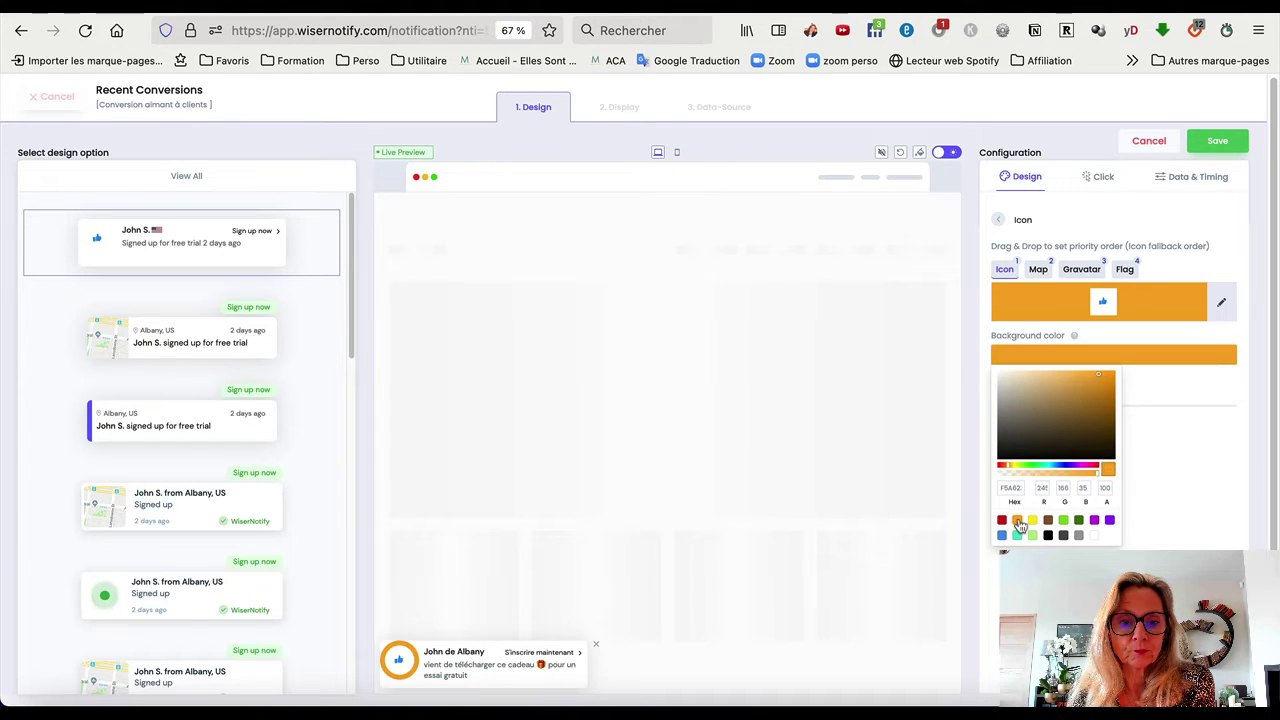
- Move Map to first priority in the icon fallback order, and then place Flag ahead of it
{"action": "left_click", "coordinate": [1038, 269]}
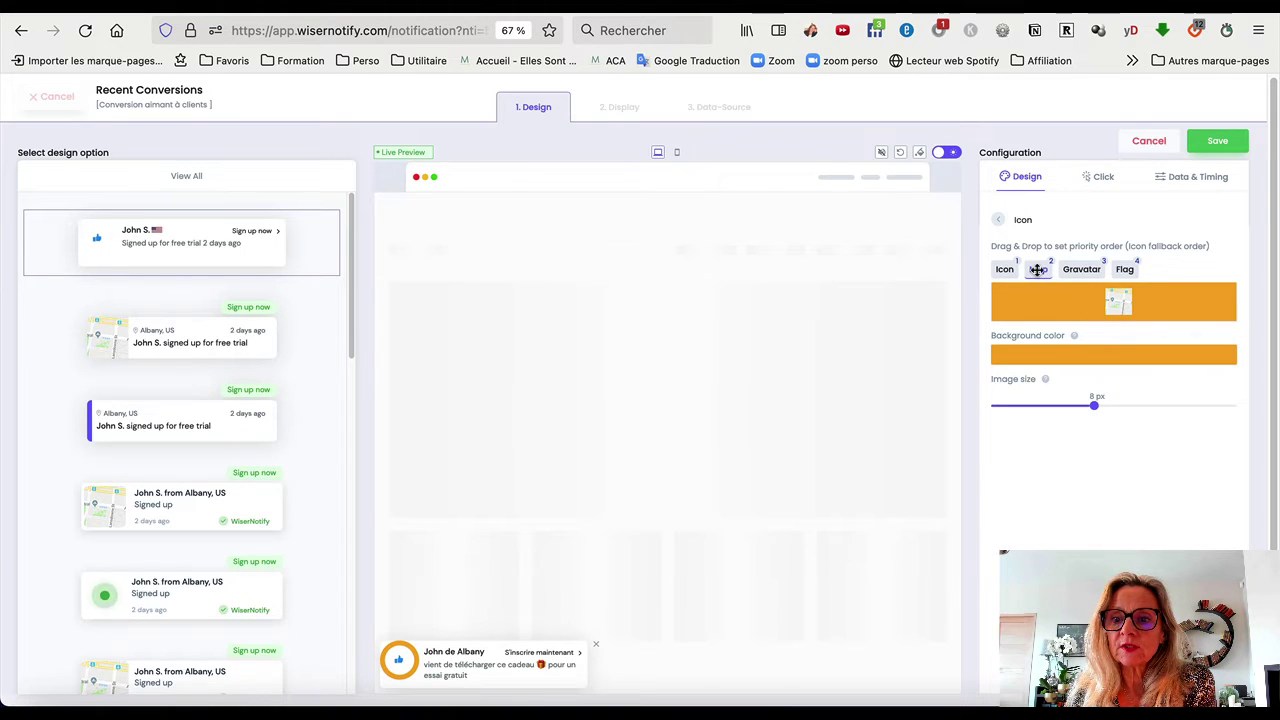
{"action": "left_click_drag", "start_coordinate": [1038, 269], "coordinate": [1005, 270]}
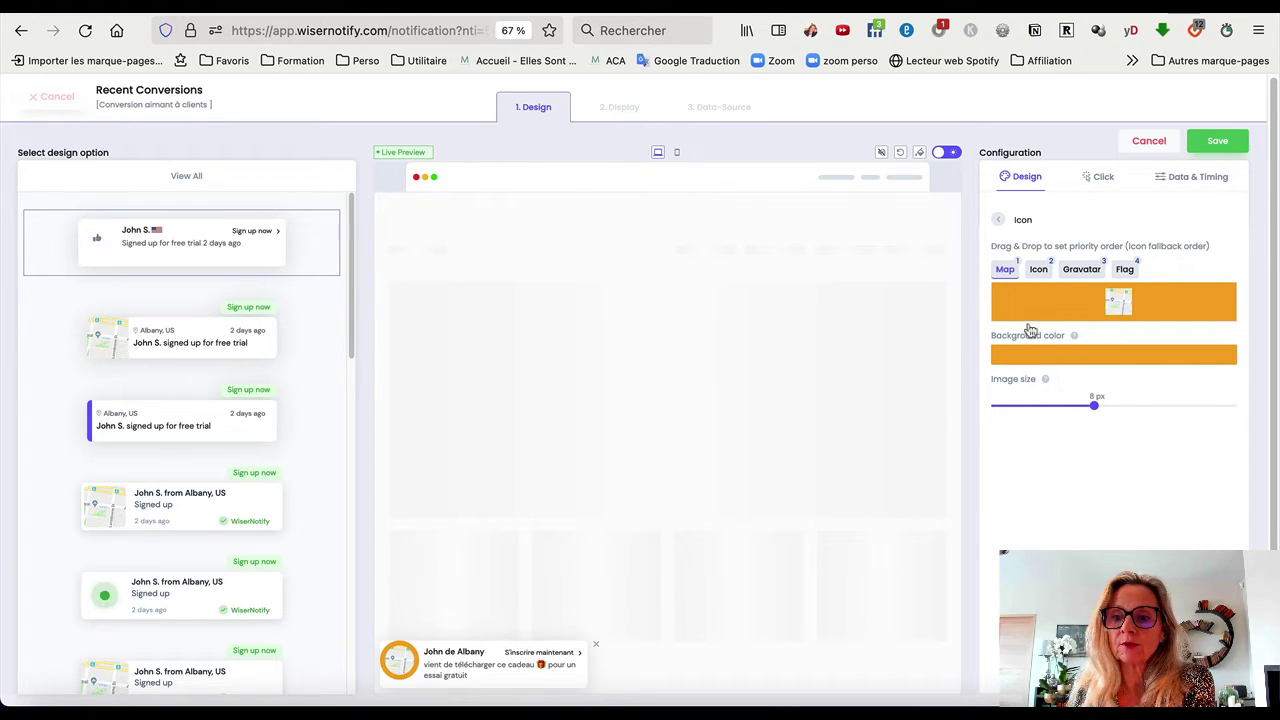
{"action": "left_click_drag", "start_coordinate": [1125, 270], "coordinate": [1022, 284]}
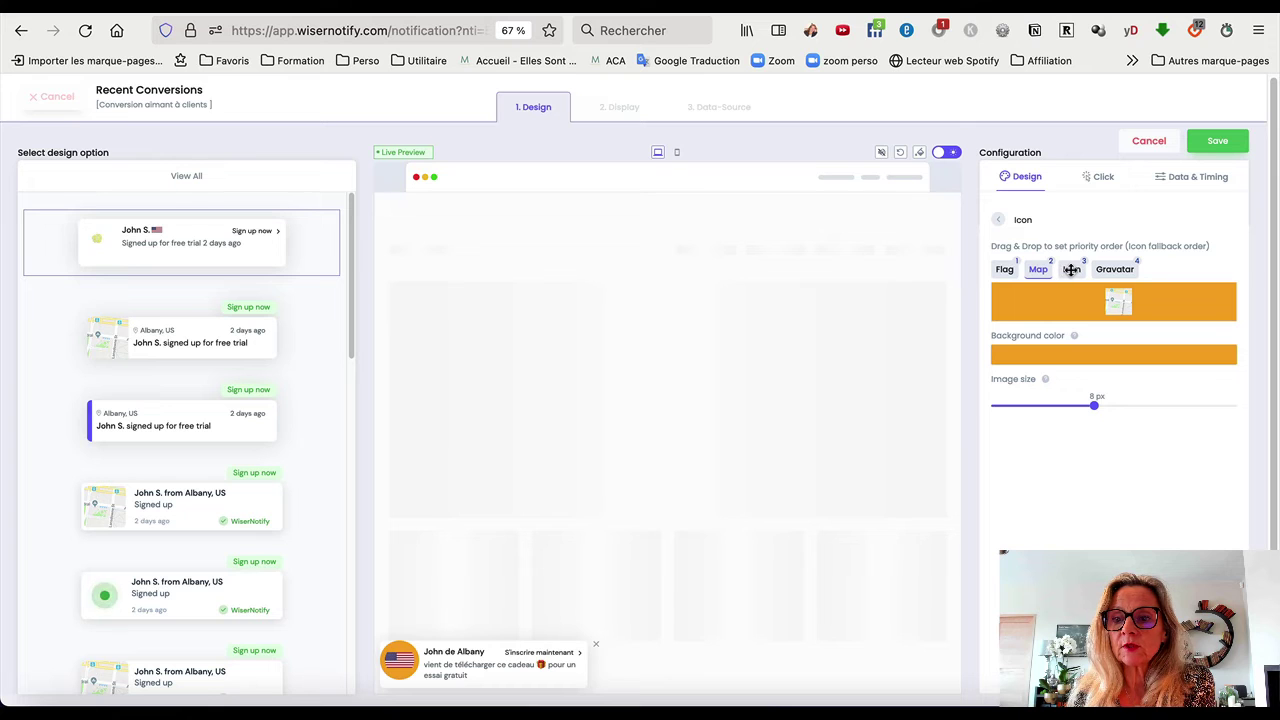
- Replace the thumbs-up icon with the animated red heart from the Animated icon collection
{"action": "left_click", "coordinate": [1071, 269]}
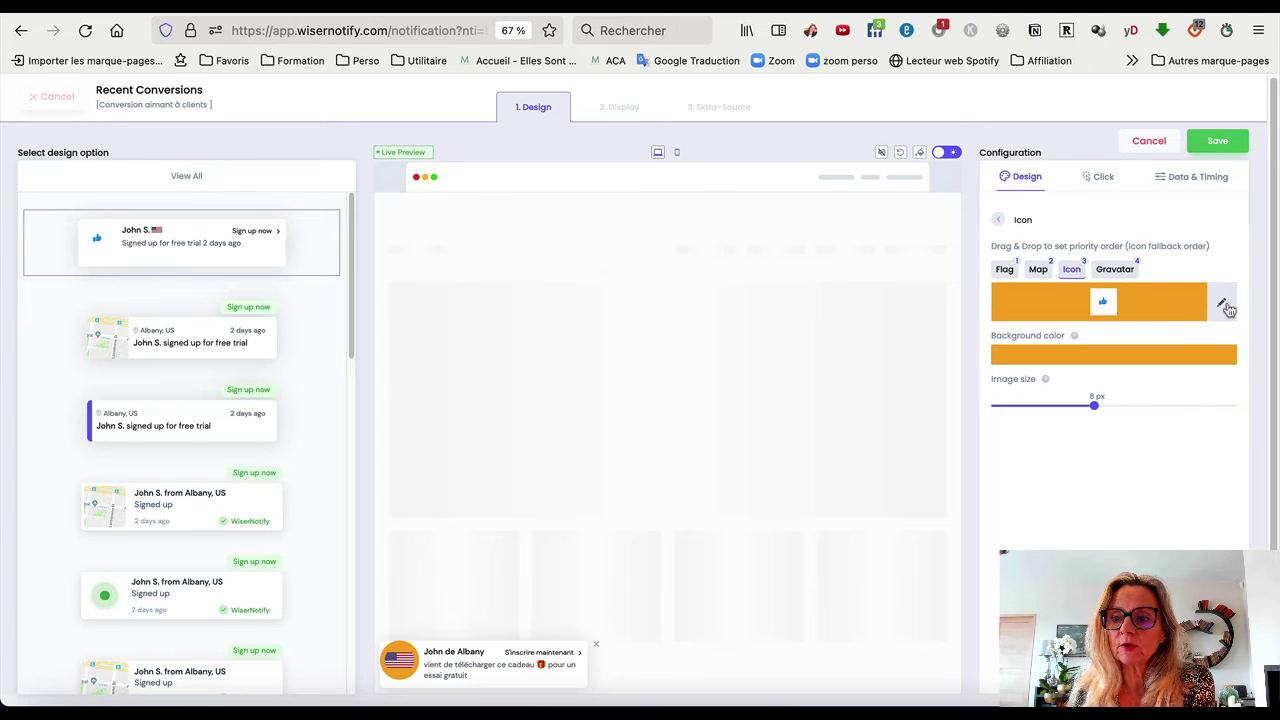
{"action": "left_click", "coordinate": [1224, 305]}
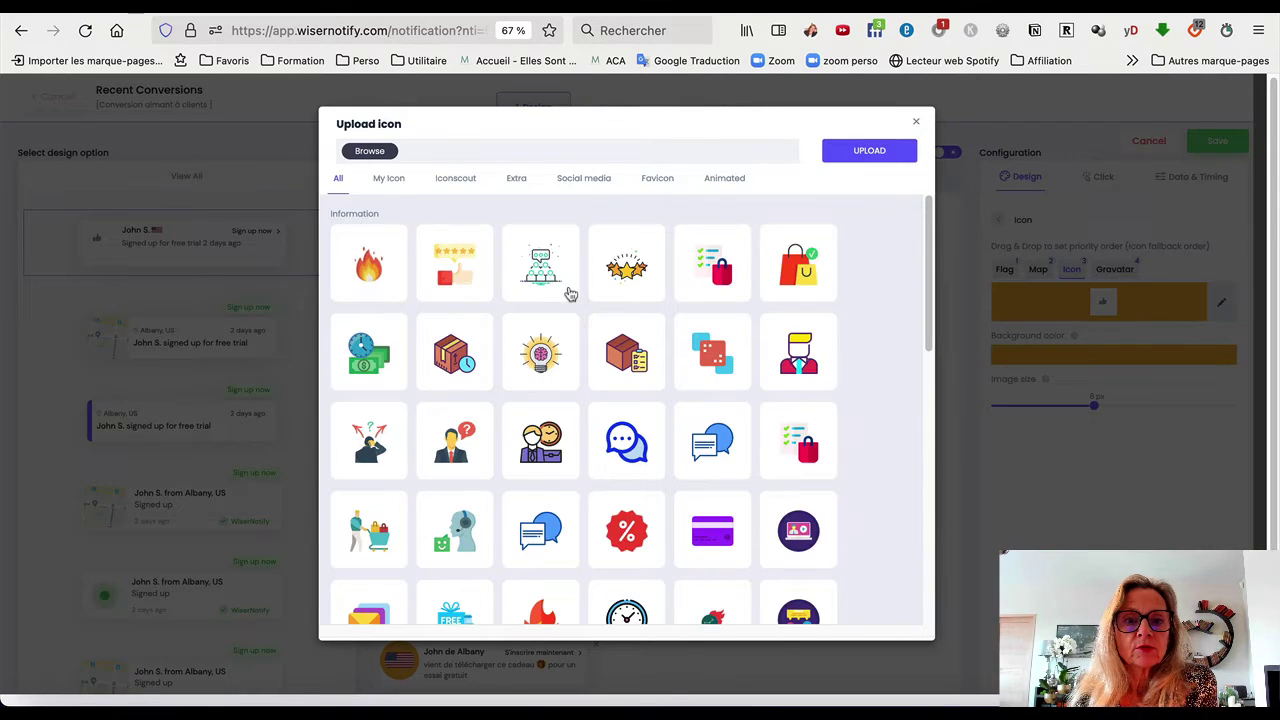
{"action": "scroll", "coordinate": [570, 294], "scroll_direction": "down", "scroll_amount": 2}
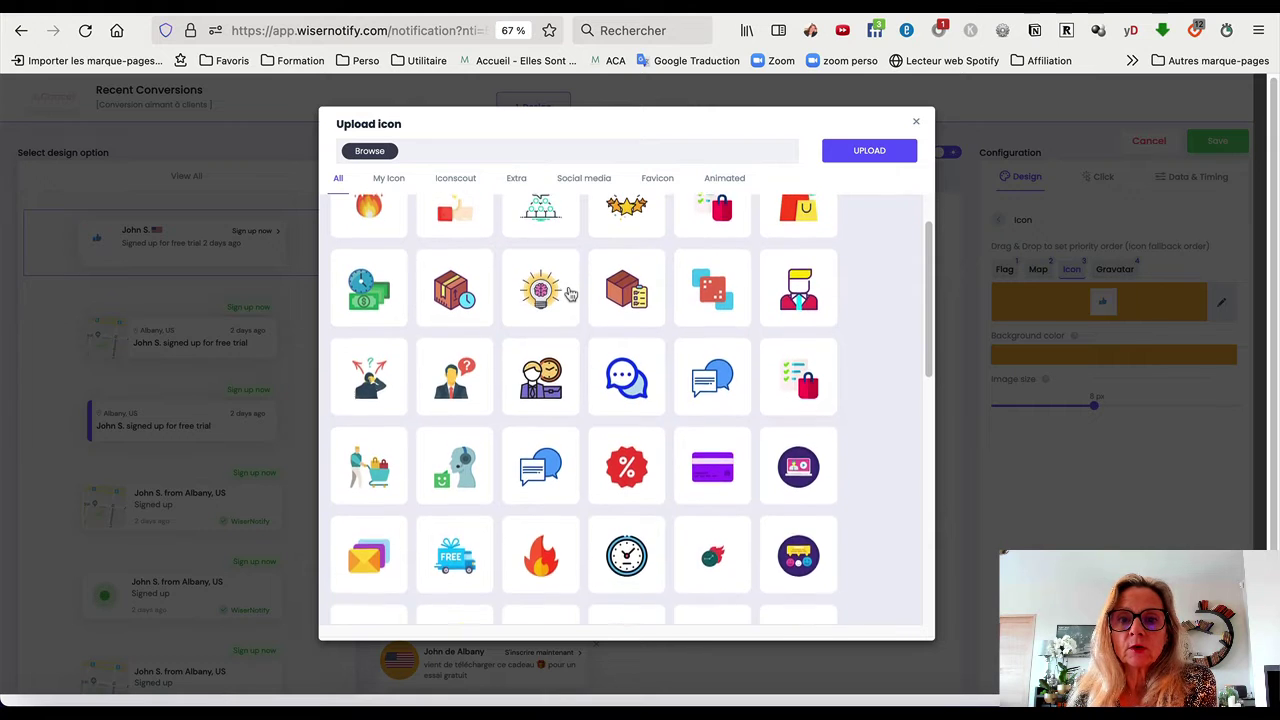
{"action": "scroll", "coordinate": [570, 294], "scroll_direction": "up", "scroll_amount": 2}
{"action": "left_click", "coordinate": [727, 178]}
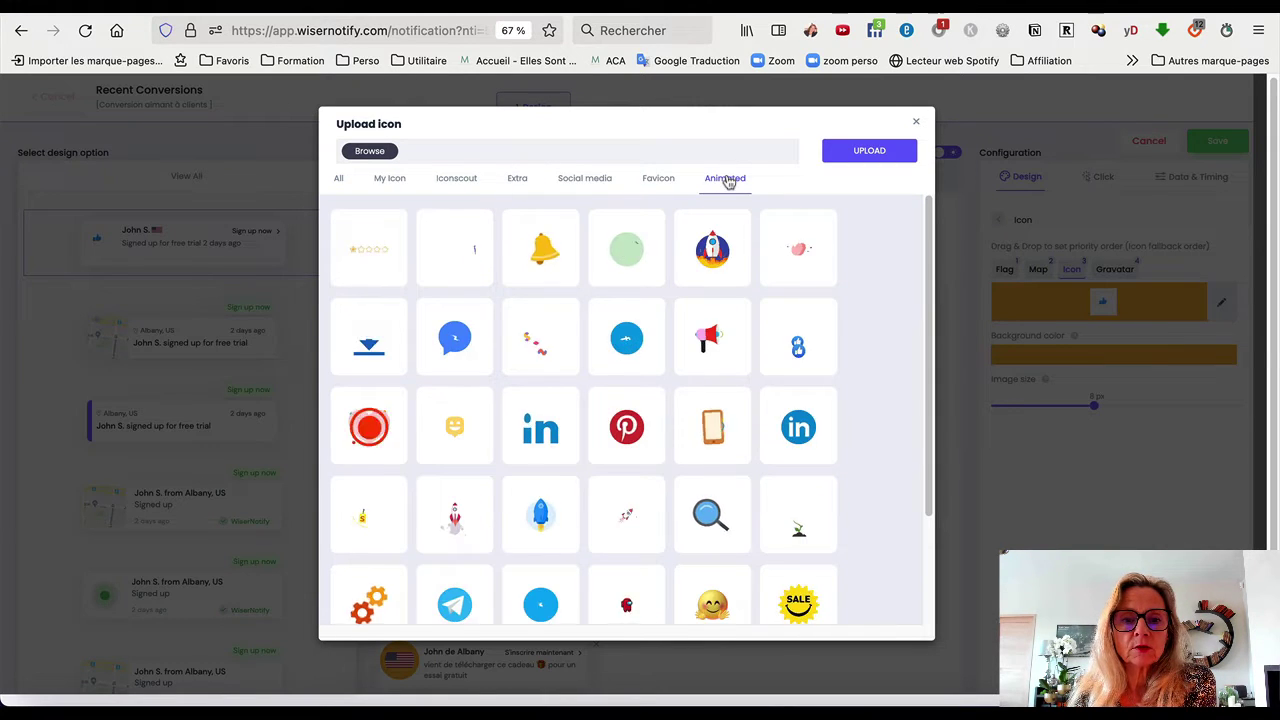
{"action": "left_click", "coordinate": [370, 427]}
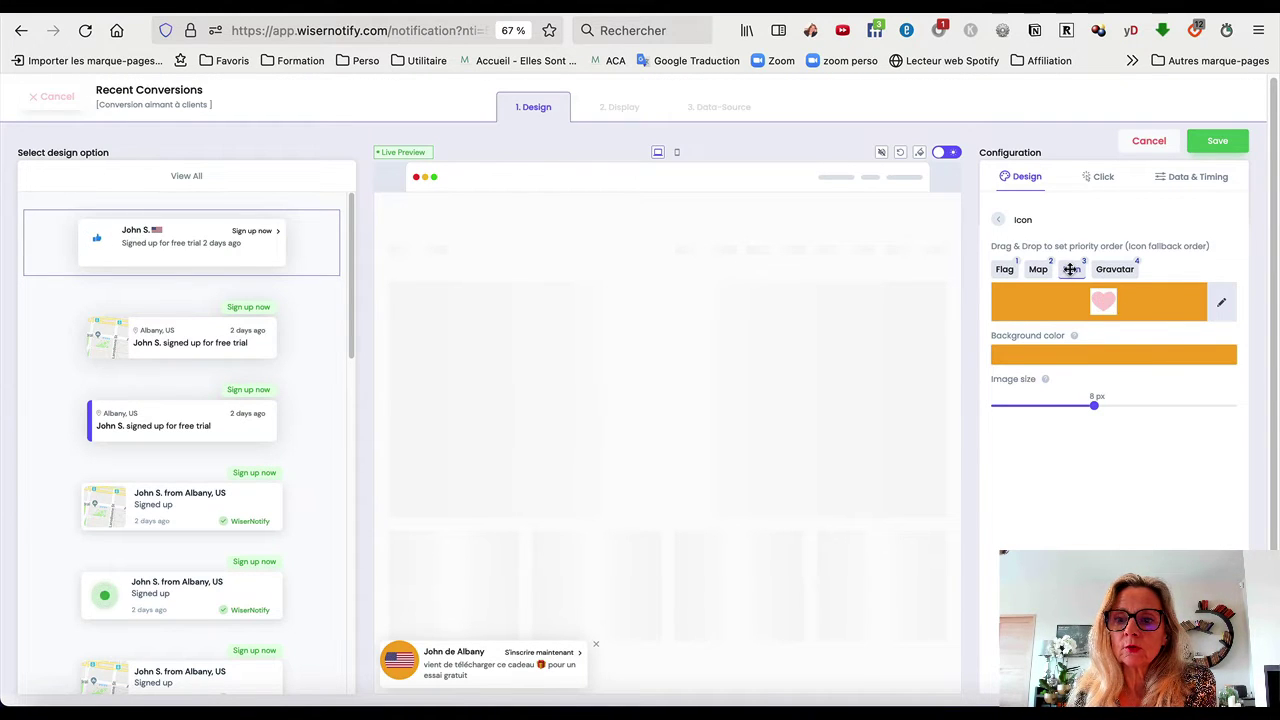
- Move Icon to first priority in the fallback order and set its background color to dark red
{"action": "left_click_drag", "start_coordinate": [1070, 269], "coordinate": [1005, 268]}
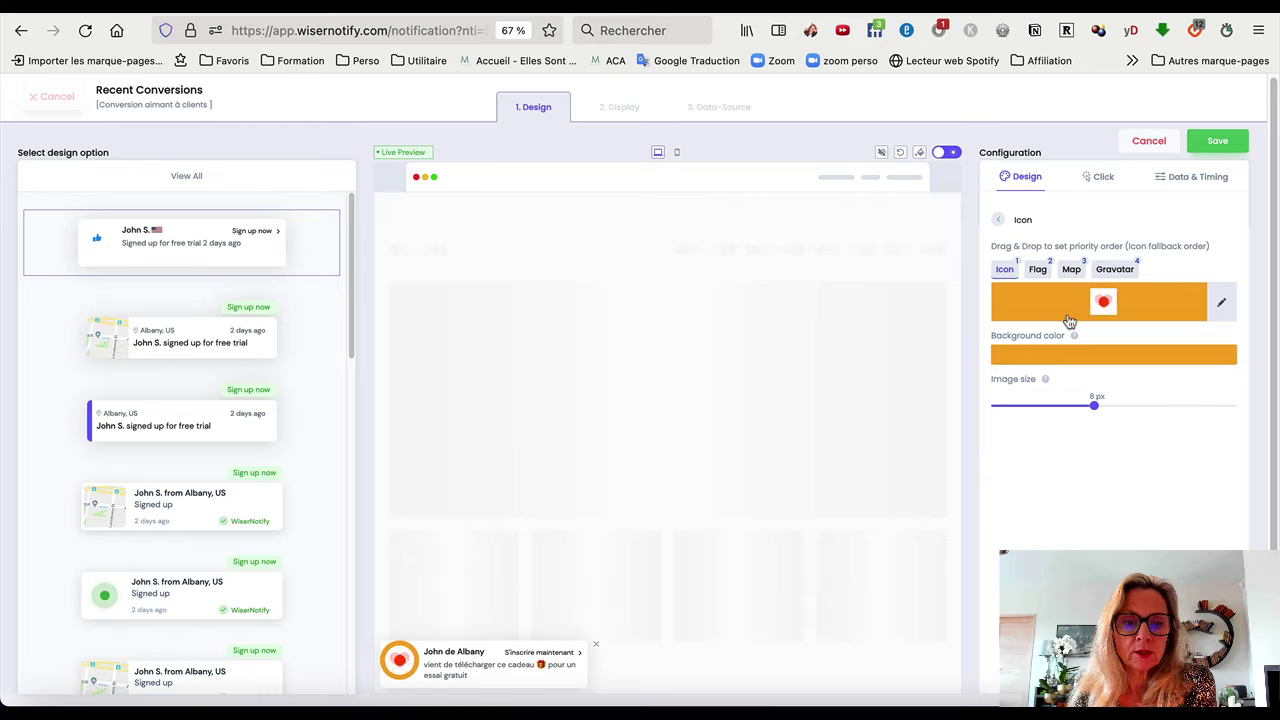
{"action": "left_click", "coordinate": [1144, 365]}
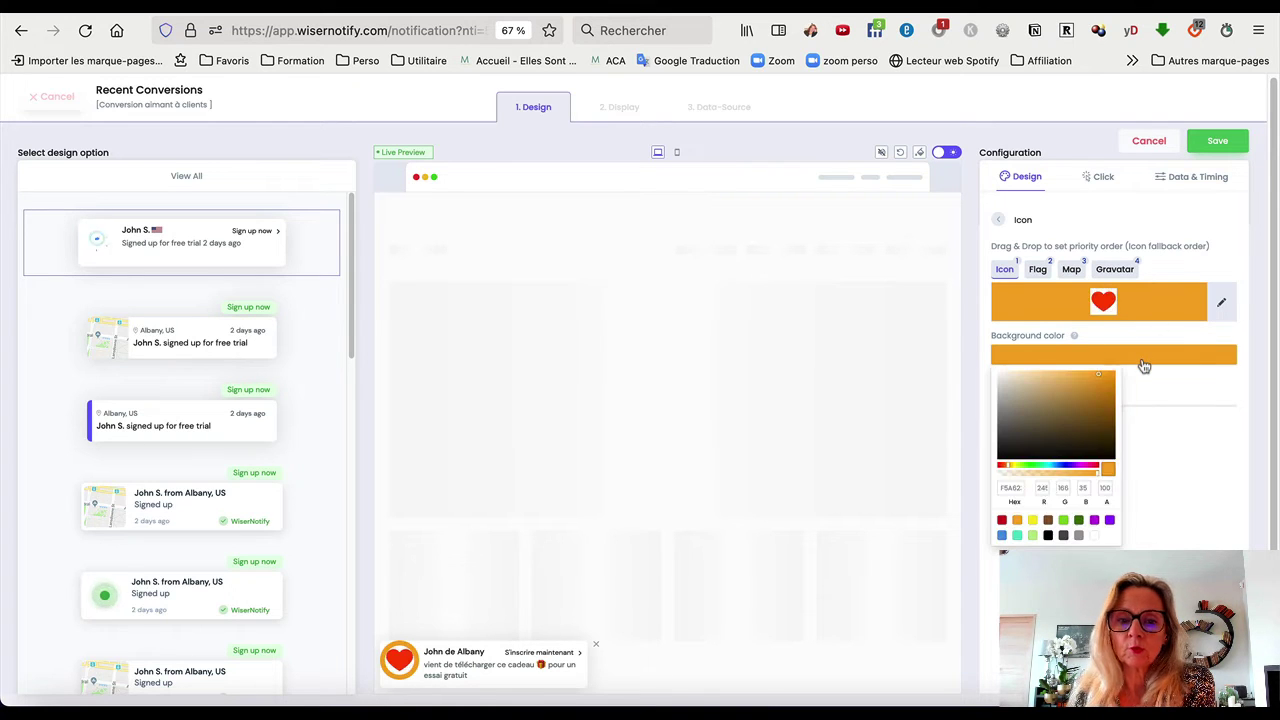
{"action": "left_click", "coordinate": [1002, 520]}
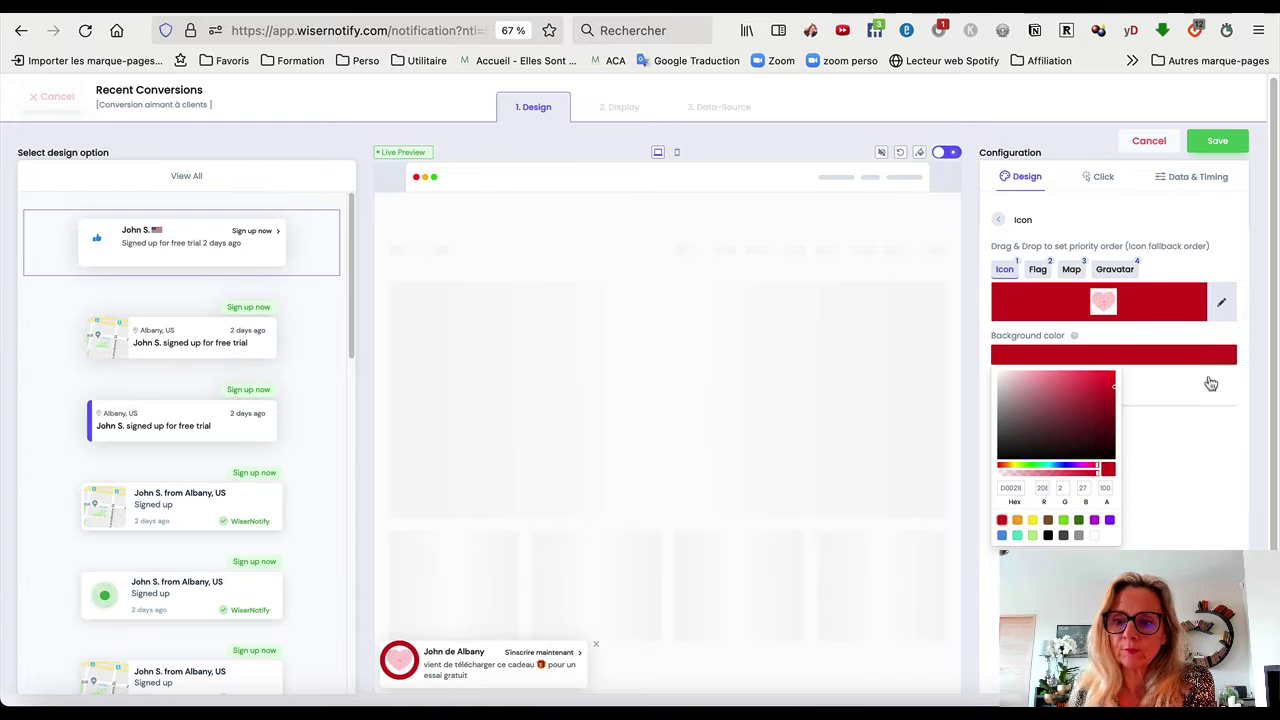
{"action": "left_click", "coordinate": [1166, 488]}
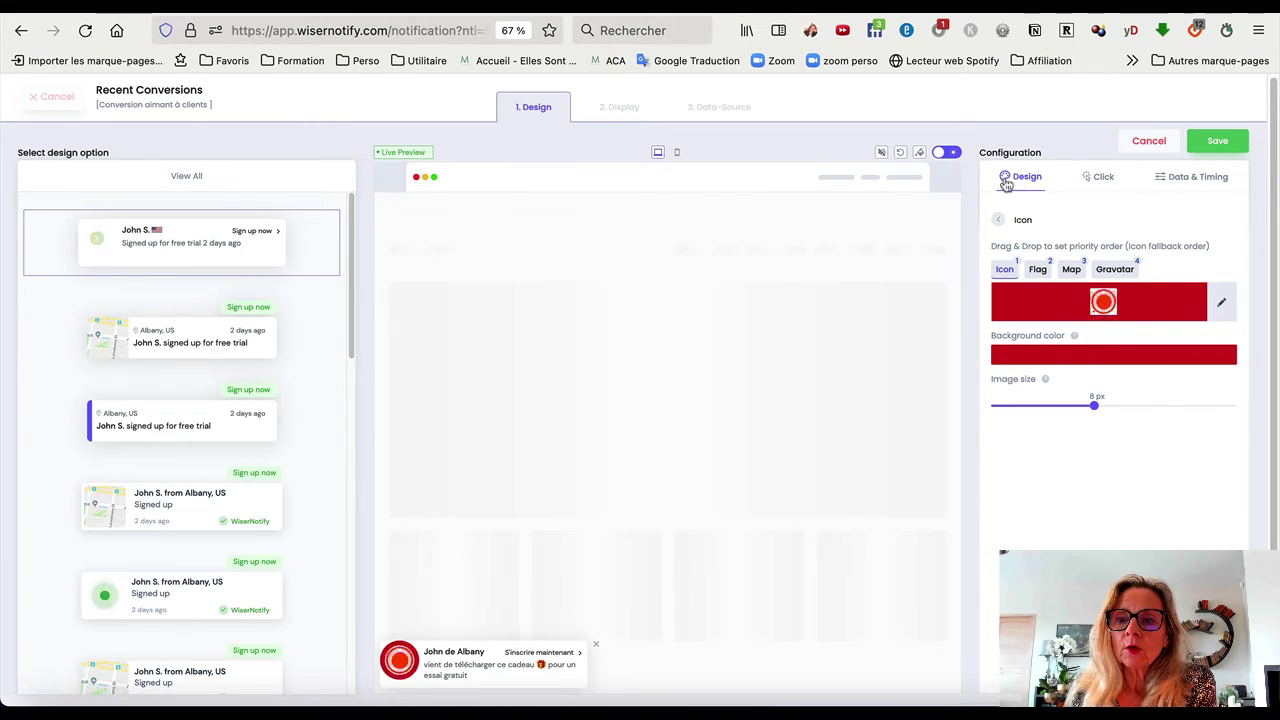
{"action": "left_click", "coordinate": [998, 224]}
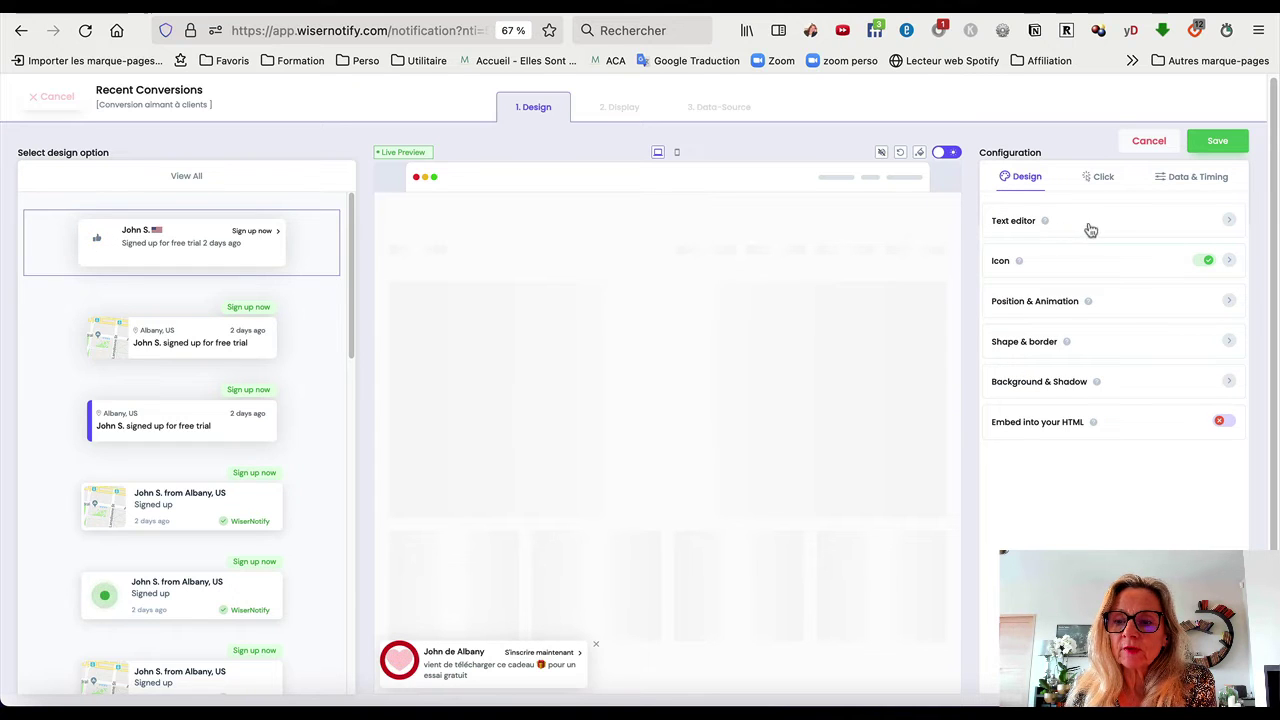
- In the Position & Animation settings, try the Fade, Bounce and Zoom desktop animation styles, and set the style back to Slide
{"action": "left_click", "coordinate": [1231, 305]}
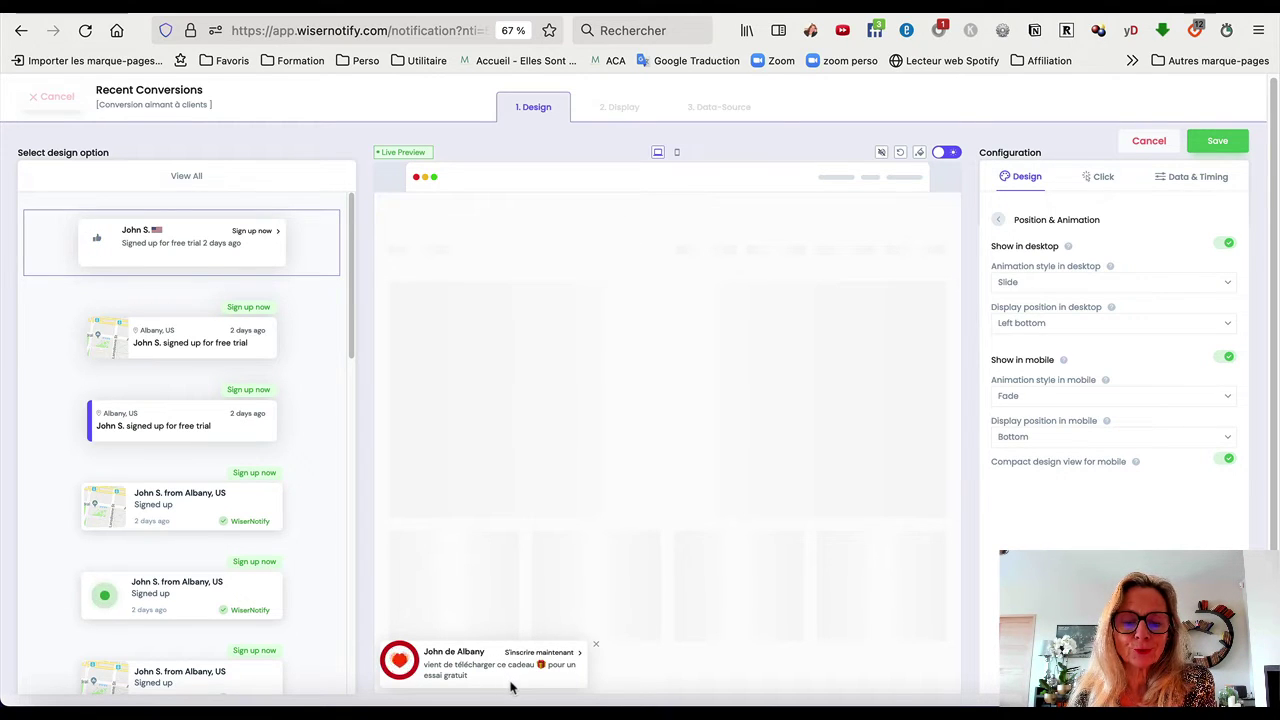
{"action": "left_click", "coordinate": [1131, 288]}
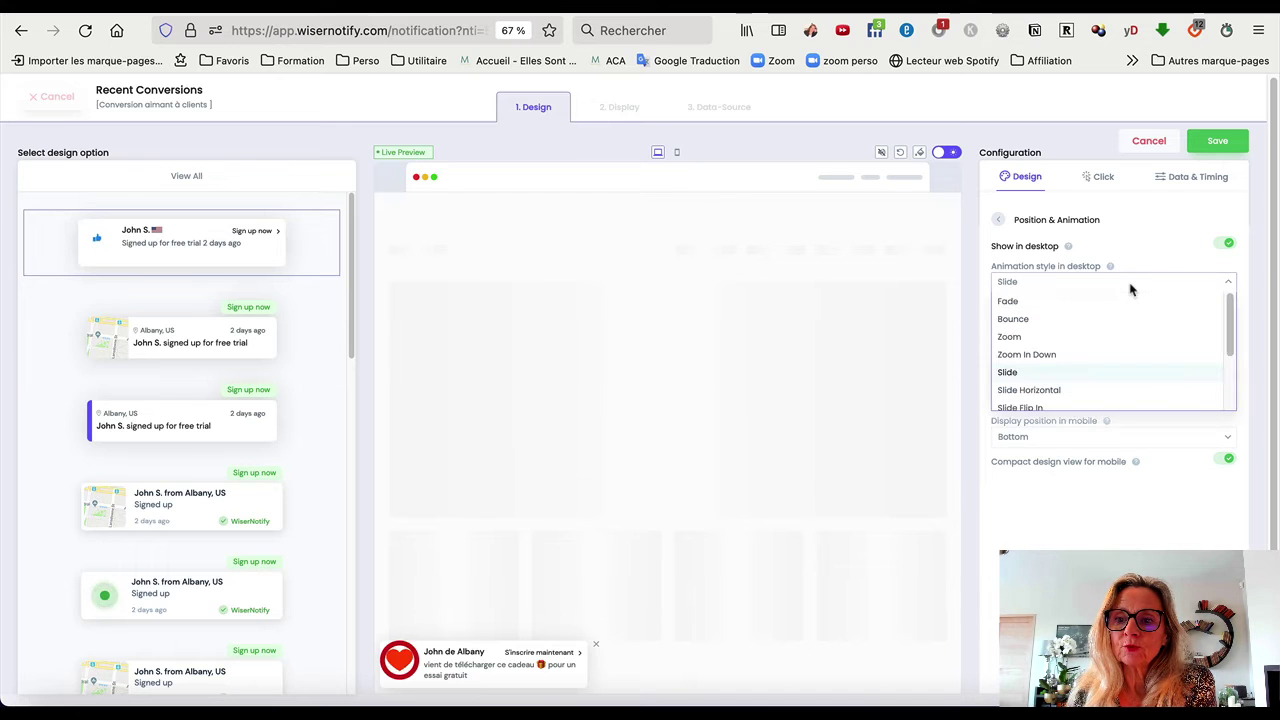
{"action": "left_click", "coordinate": [1111, 302]}
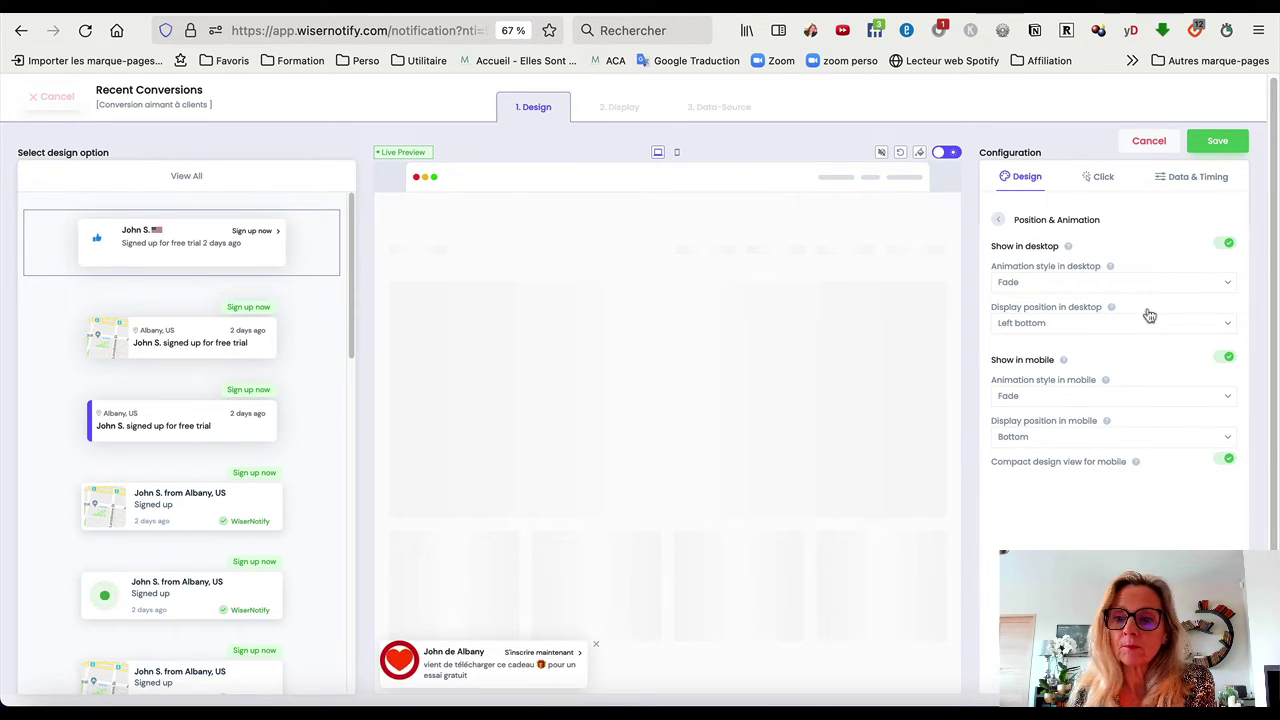
{"action": "left_click", "coordinate": [1150, 288]}
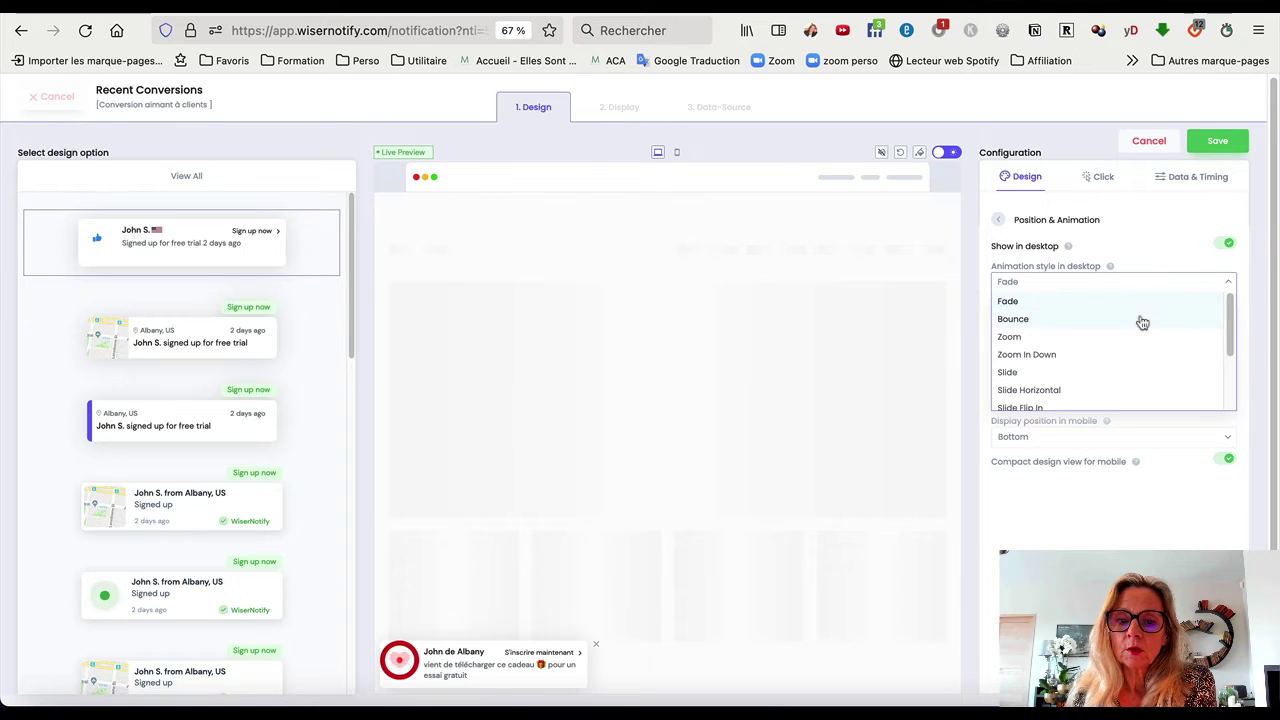
{"action": "left_click", "coordinate": [1142, 320]}
{"action": "left_click", "coordinate": [1140, 284]}
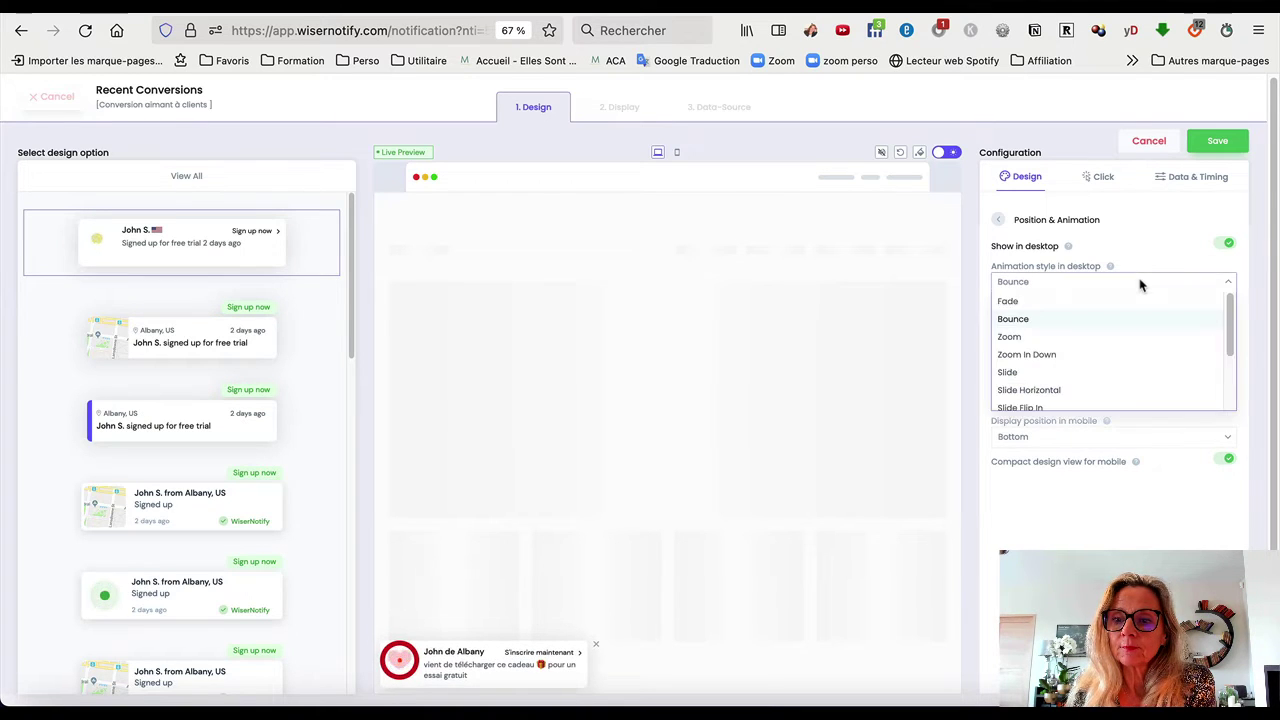
{"action": "left_click", "coordinate": [1120, 337]}
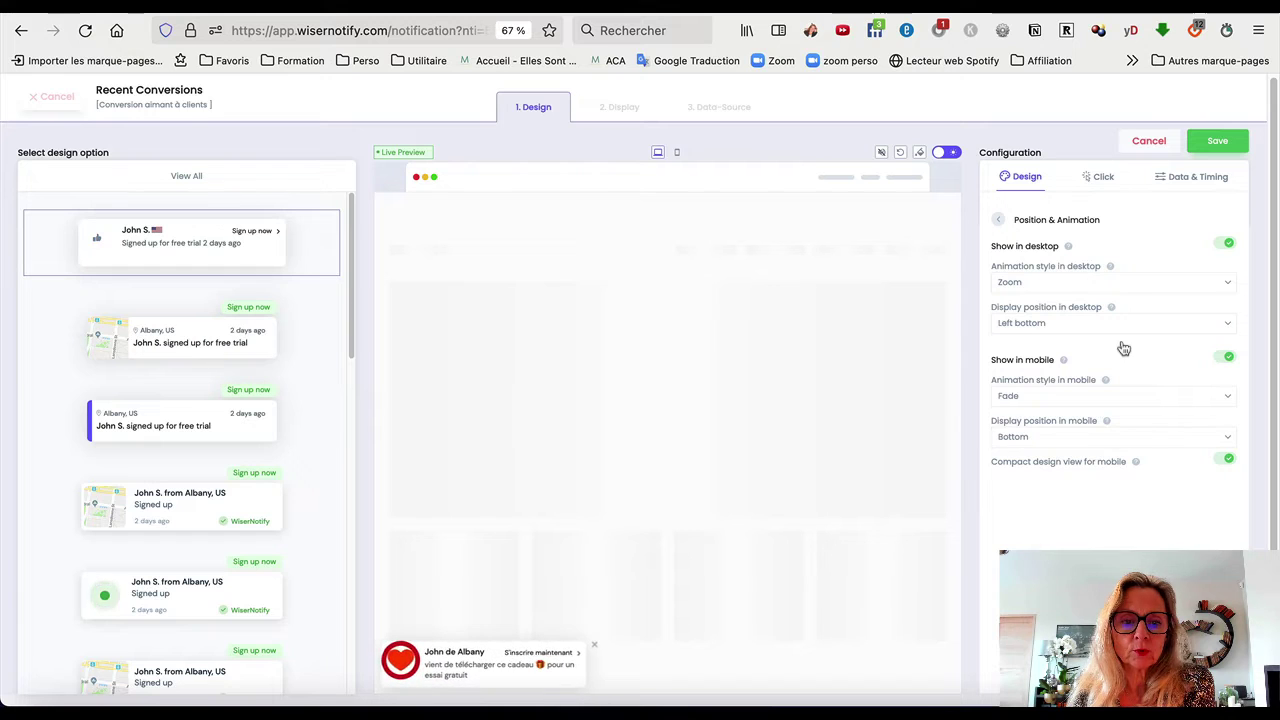
{"action": "left_click", "coordinate": [1132, 288]}
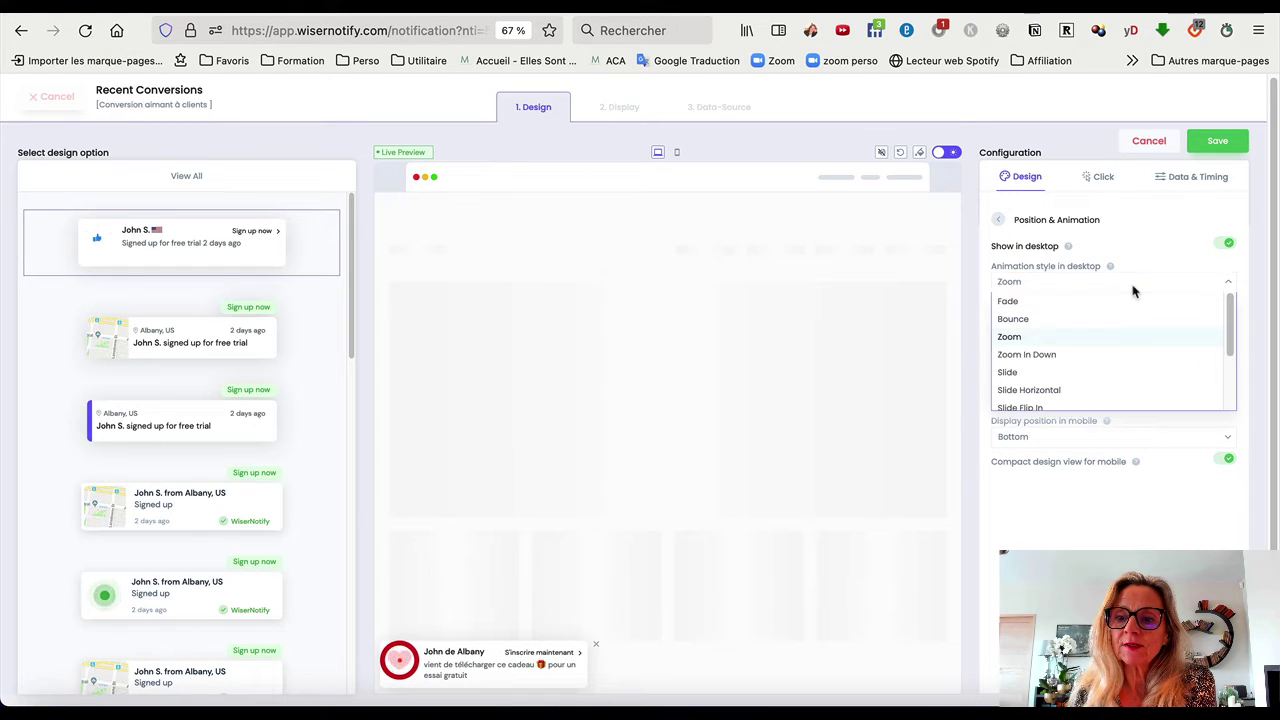
{"action": "left_click", "coordinate": [1116, 376]}
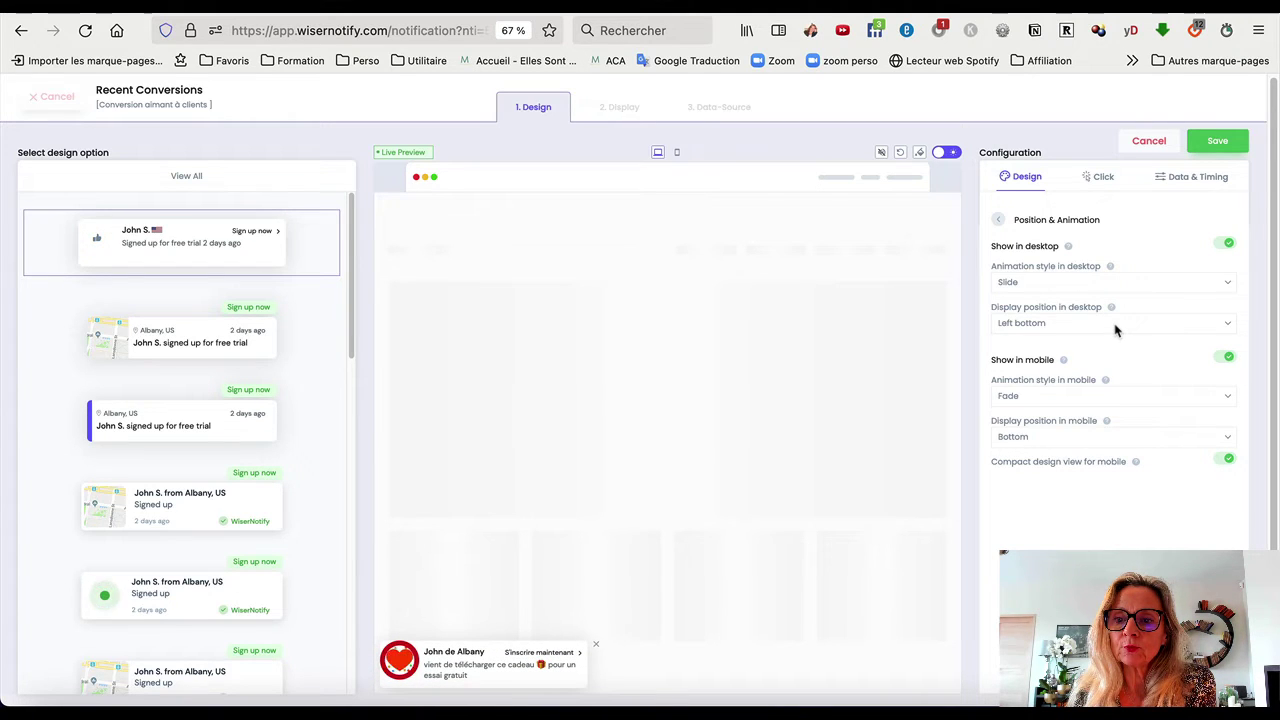
- Try the Center top and Left center display positions for the notification on desktop
{"action": "left_click", "coordinate": [1116, 331]}
{"action": "left_click", "coordinate": [1108, 362]}
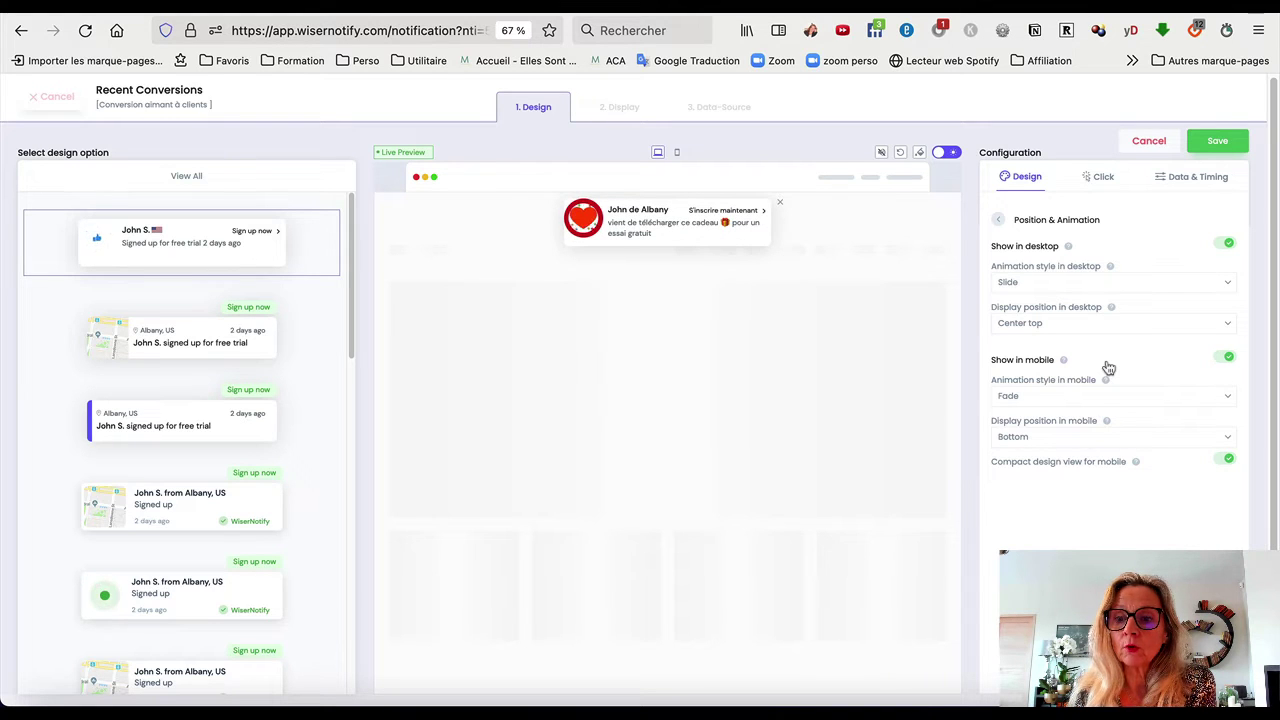
{"action": "left_click", "coordinate": [1097, 331]}
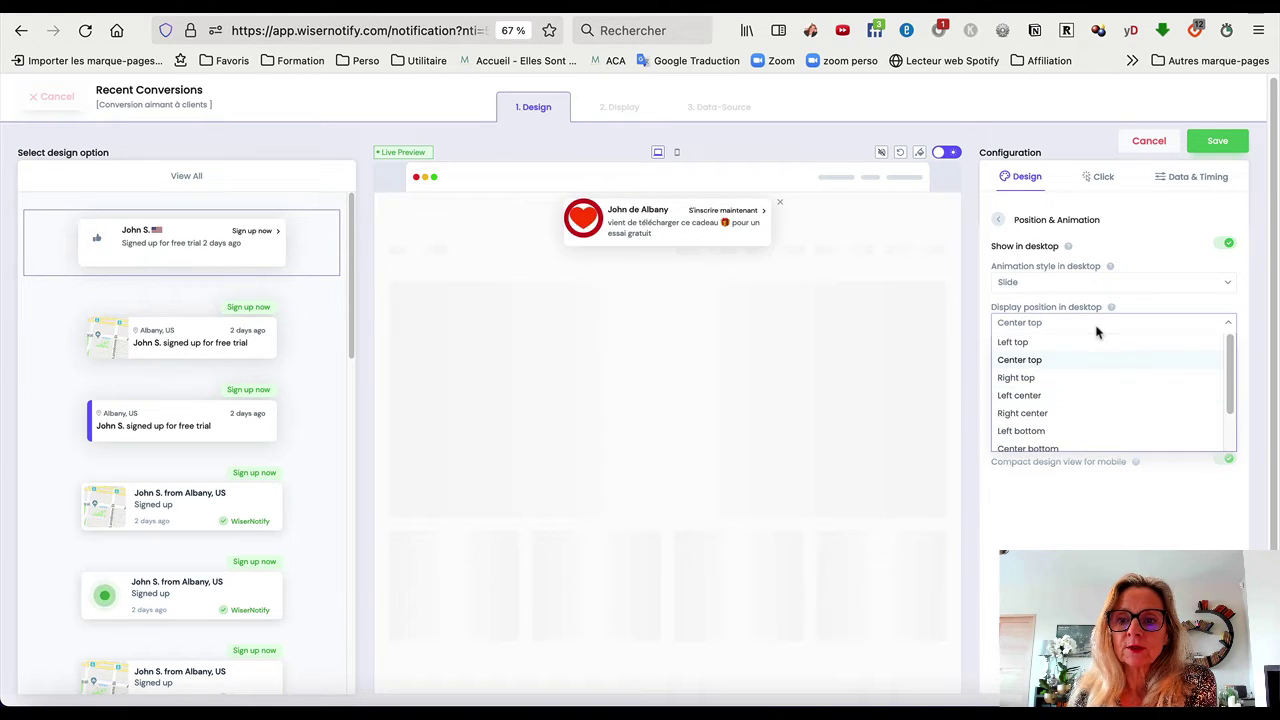
{"action": "left_click", "coordinate": [1066, 397]}
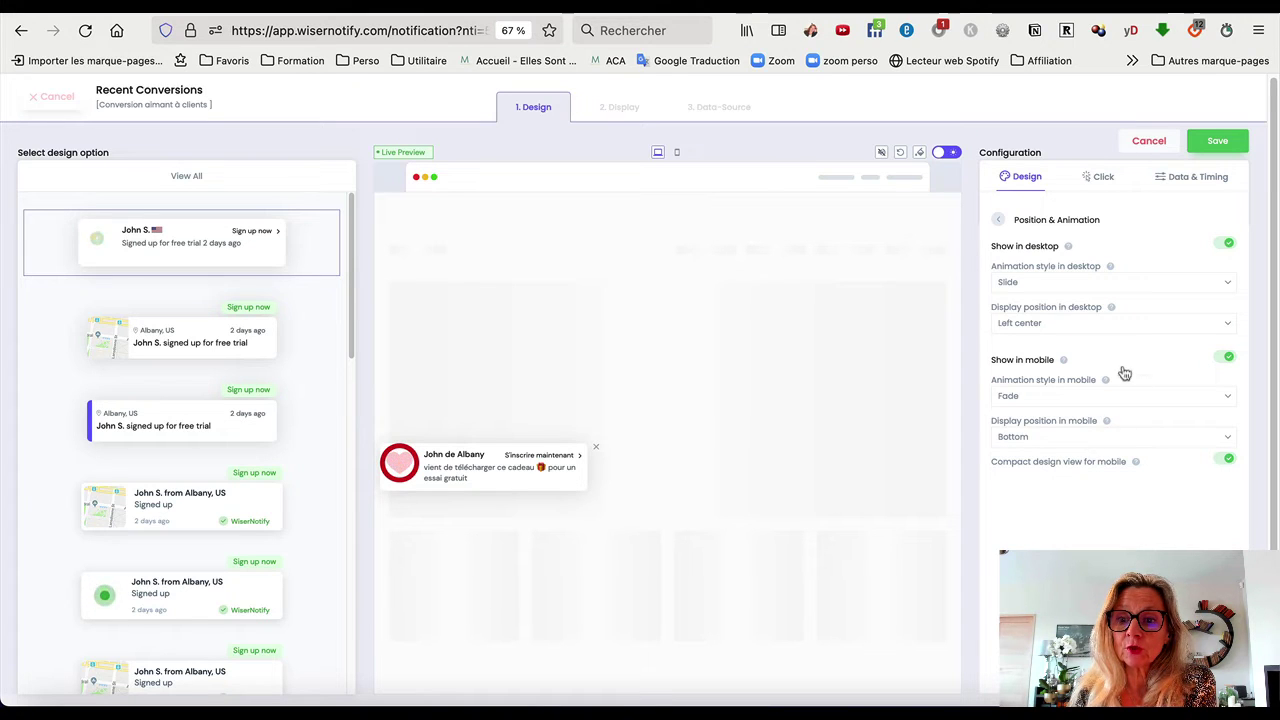
- Compare the mobile preview with the compact design view turned off and back on, and return to the desktop preview
{"action": "left_click", "coordinate": [1225, 464]}
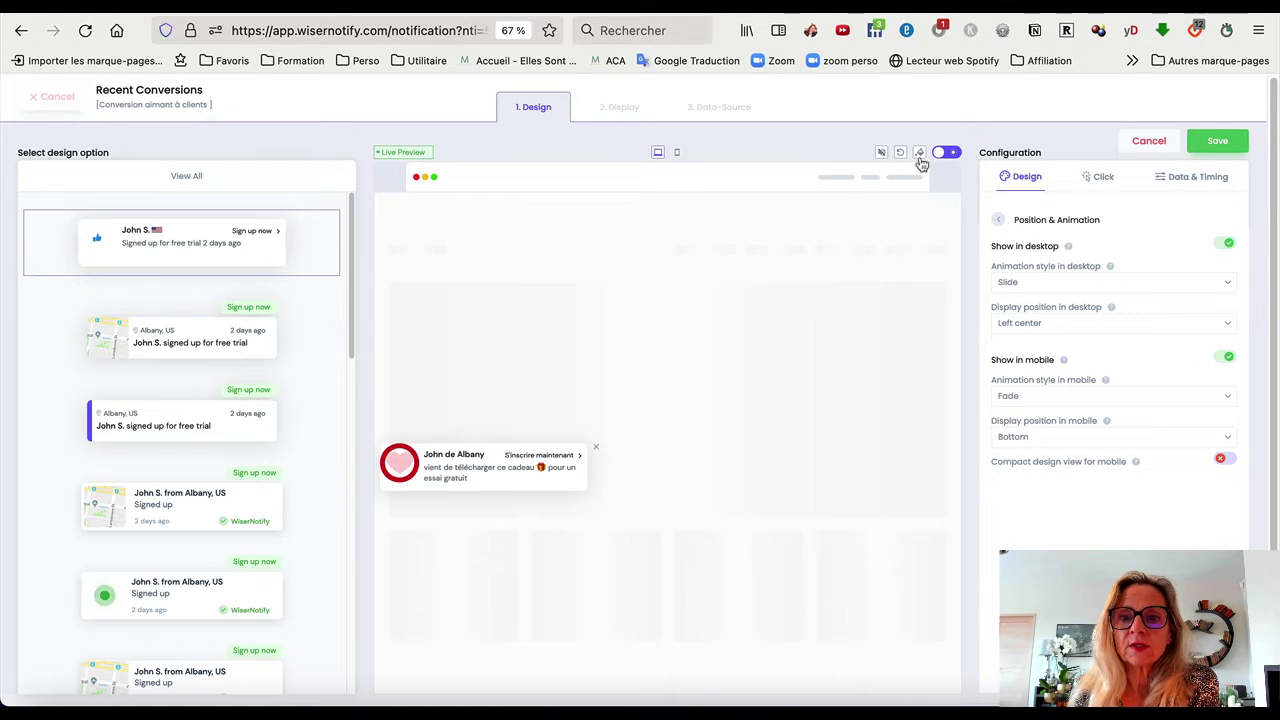
{"action": "left_click", "coordinate": [677, 153]}
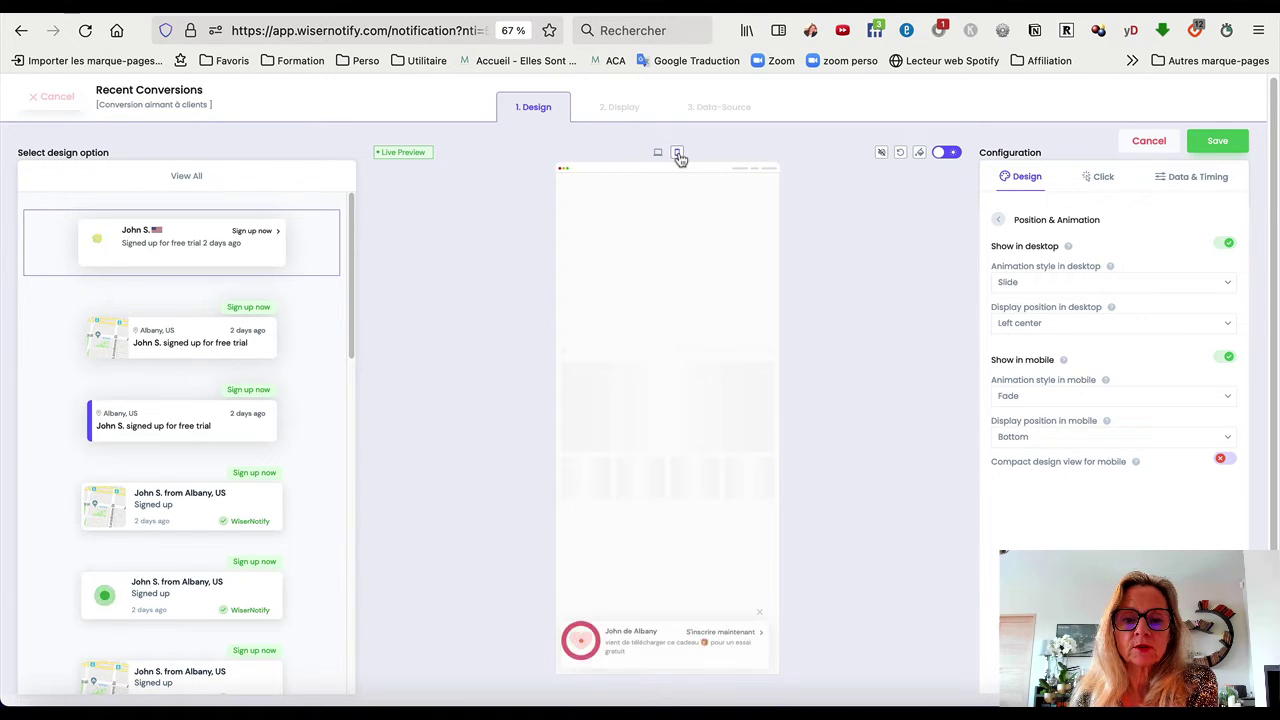
{"action": "left_click", "coordinate": [1229, 462]}
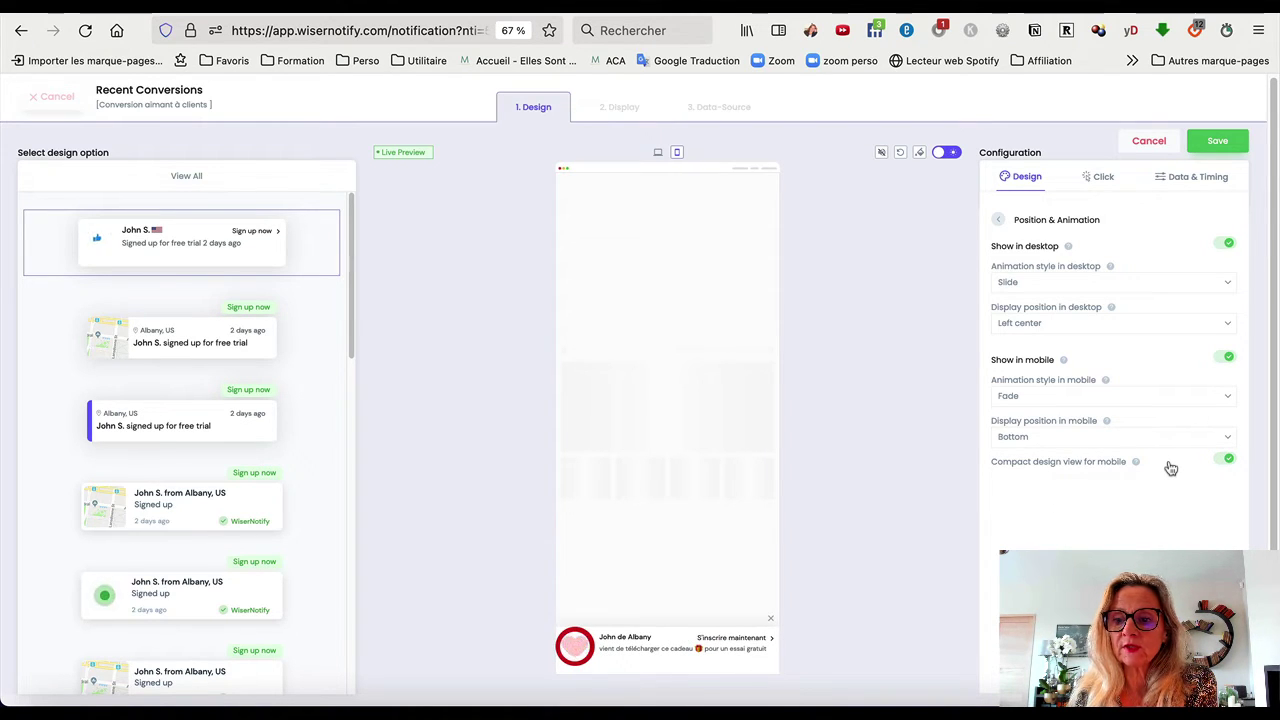
{"action": "left_click", "coordinate": [658, 152]}
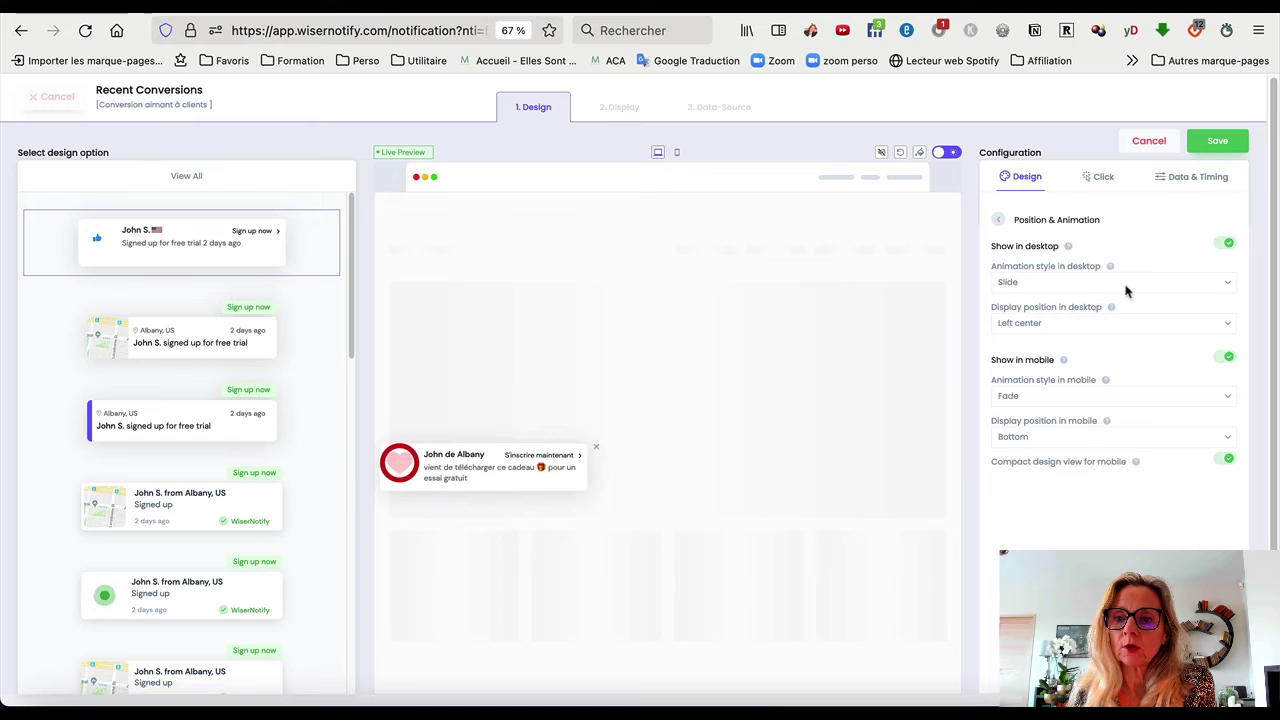
- Set the desktop display position to Left bottom and leave the Position & Animation settings
{"action": "left_click", "coordinate": [1092, 325]}
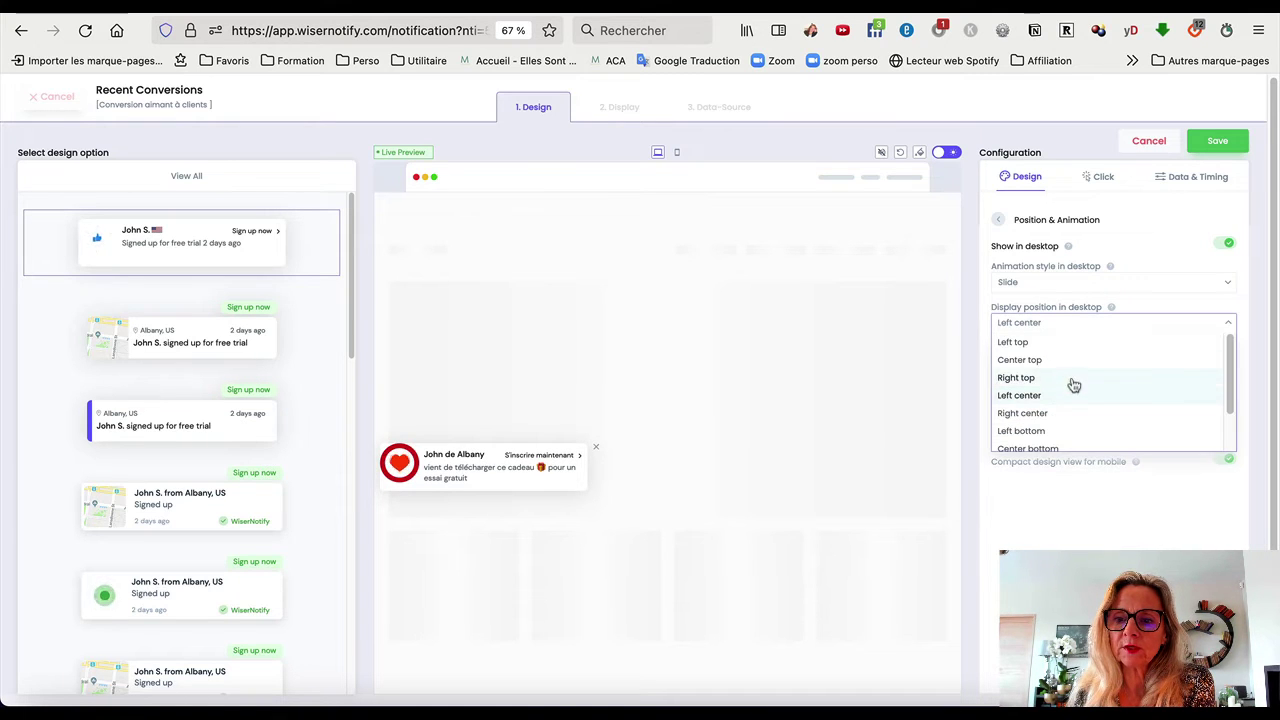
{"action": "left_click", "coordinate": [1063, 431]}
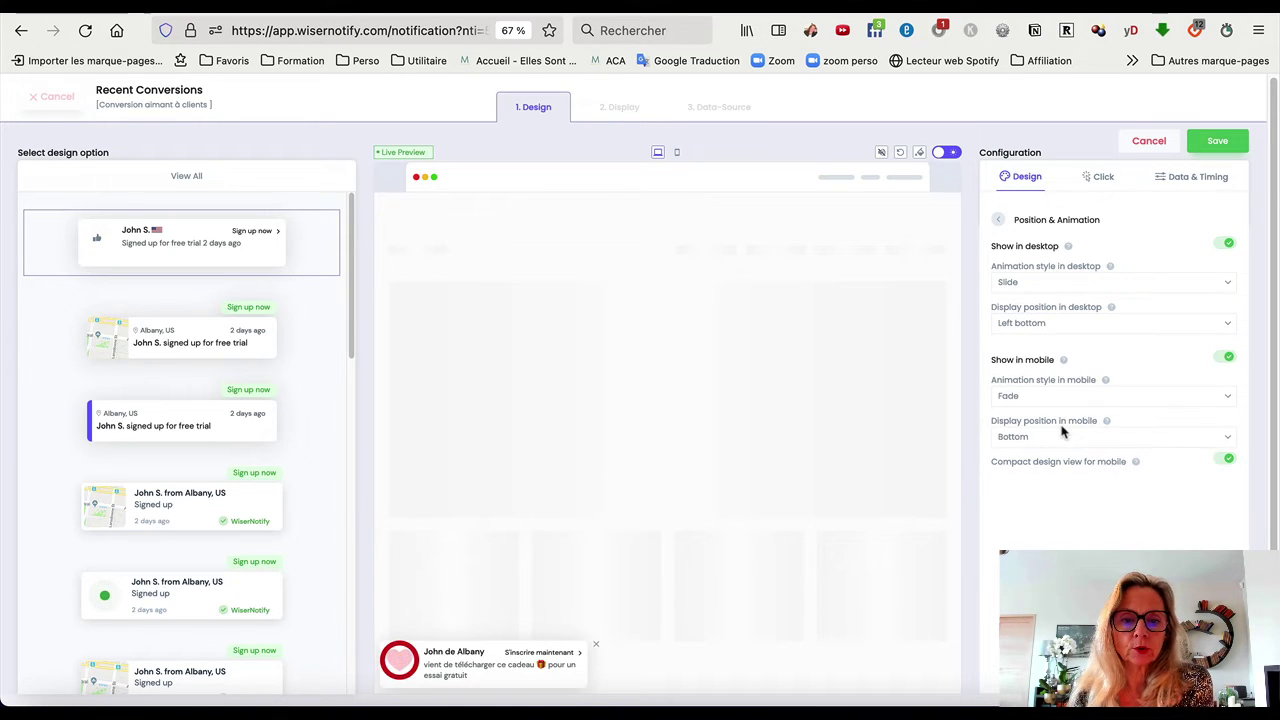
{"action": "left_click", "coordinate": [998, 220]}
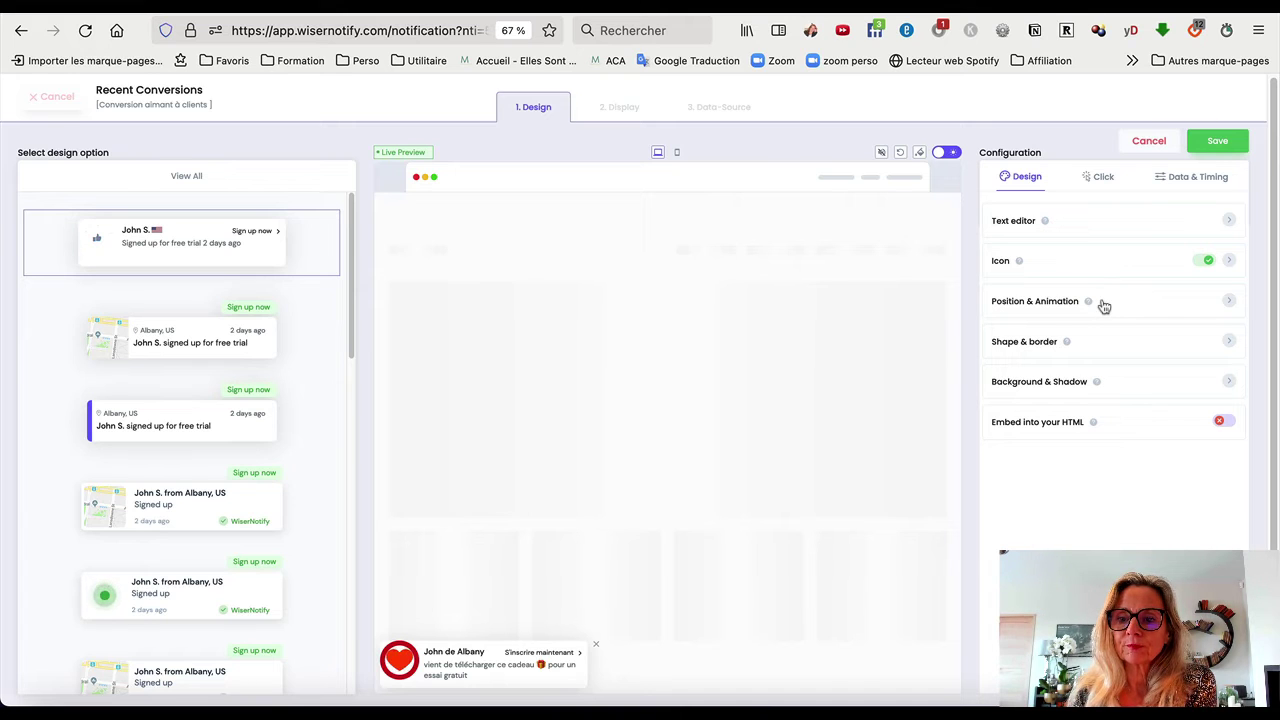
- In the Shape & border settings, set the radius to 19 and give the notification an orange dashed border of size 3
{"action": "left_click", "coordinate": [1206, 347]}
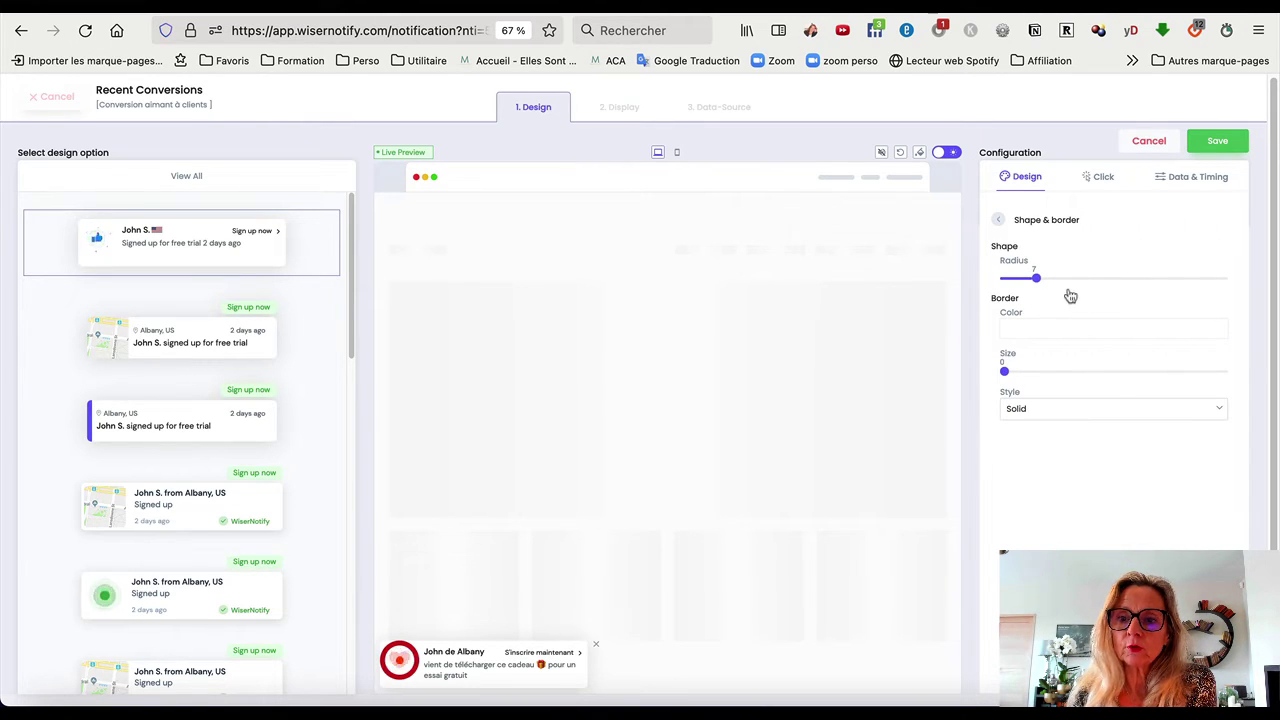
{"action": "left_click_drag", "start_coordinate": [1040, 285], "coordinate": [1088, 291]}
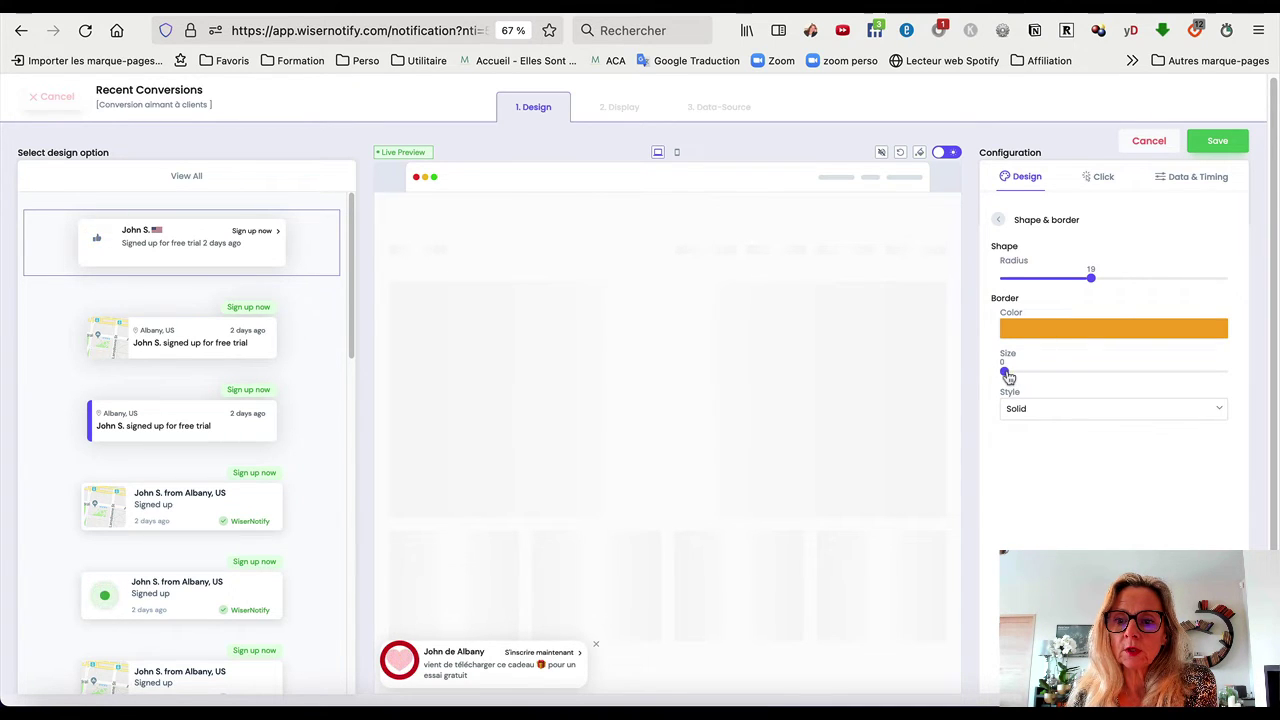
{"action": "left_click_drag", "start_coordinate": [1010, 376], "coordinate": [1110, 378]}
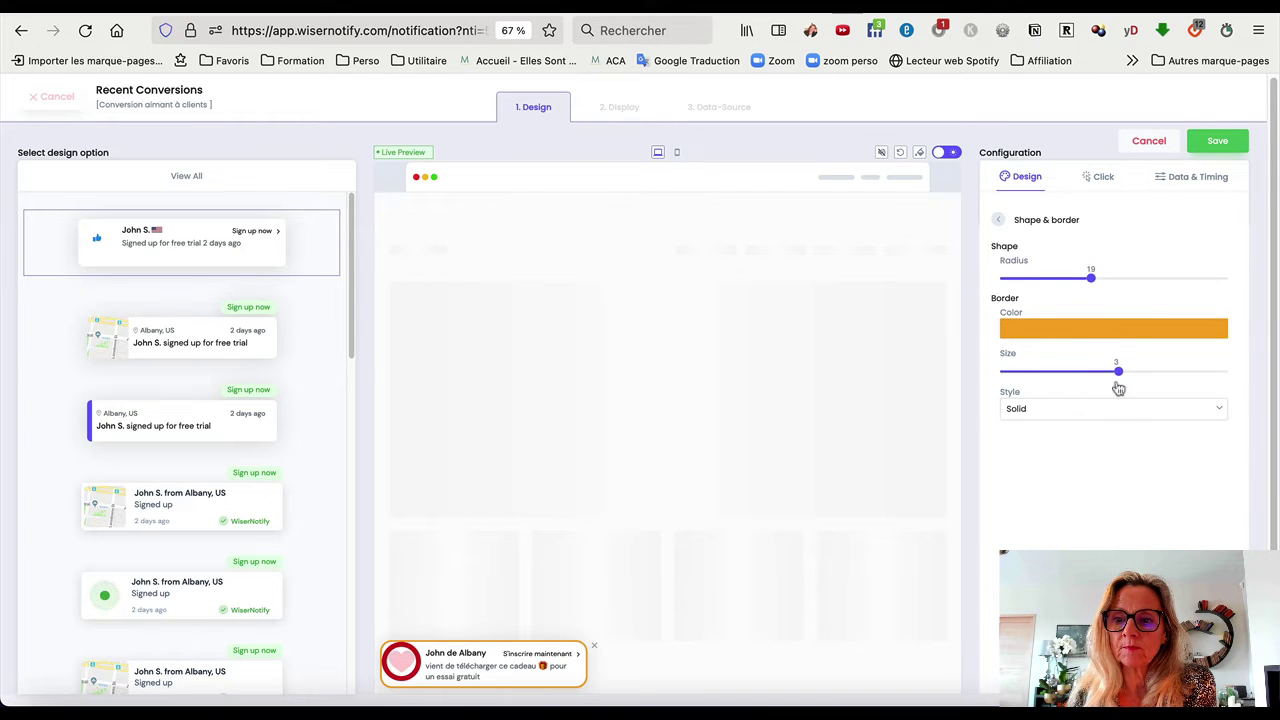
{"action": "left_click", "coordinate": [1127, 412]}
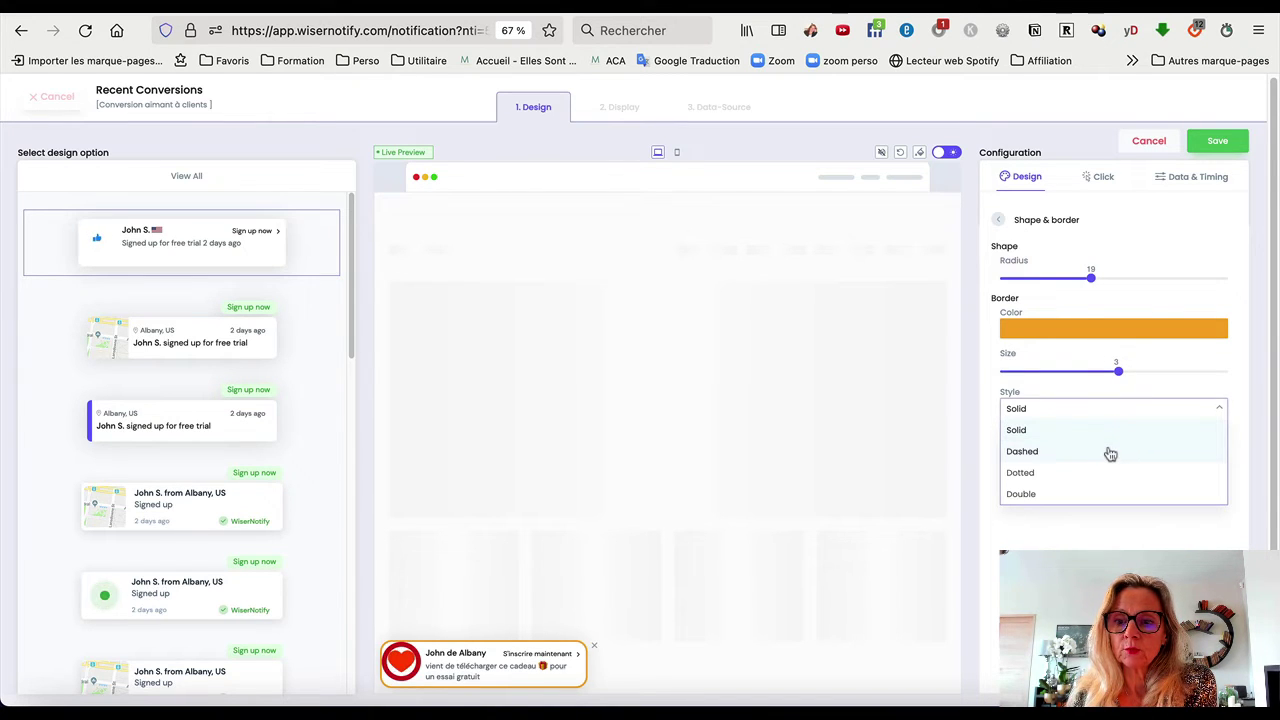
{"action": "left_click", "coordinate": [1106, 451]}
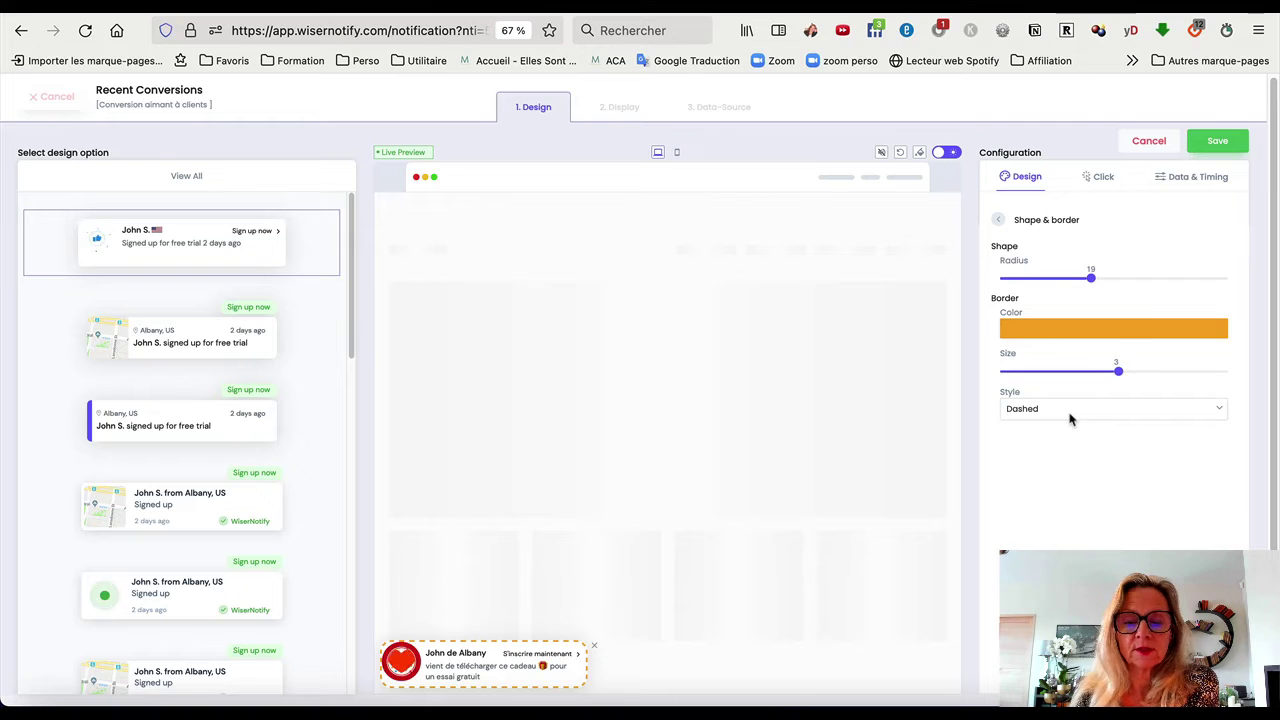
{"action": "left_click", "coordinate": [998, 227]}
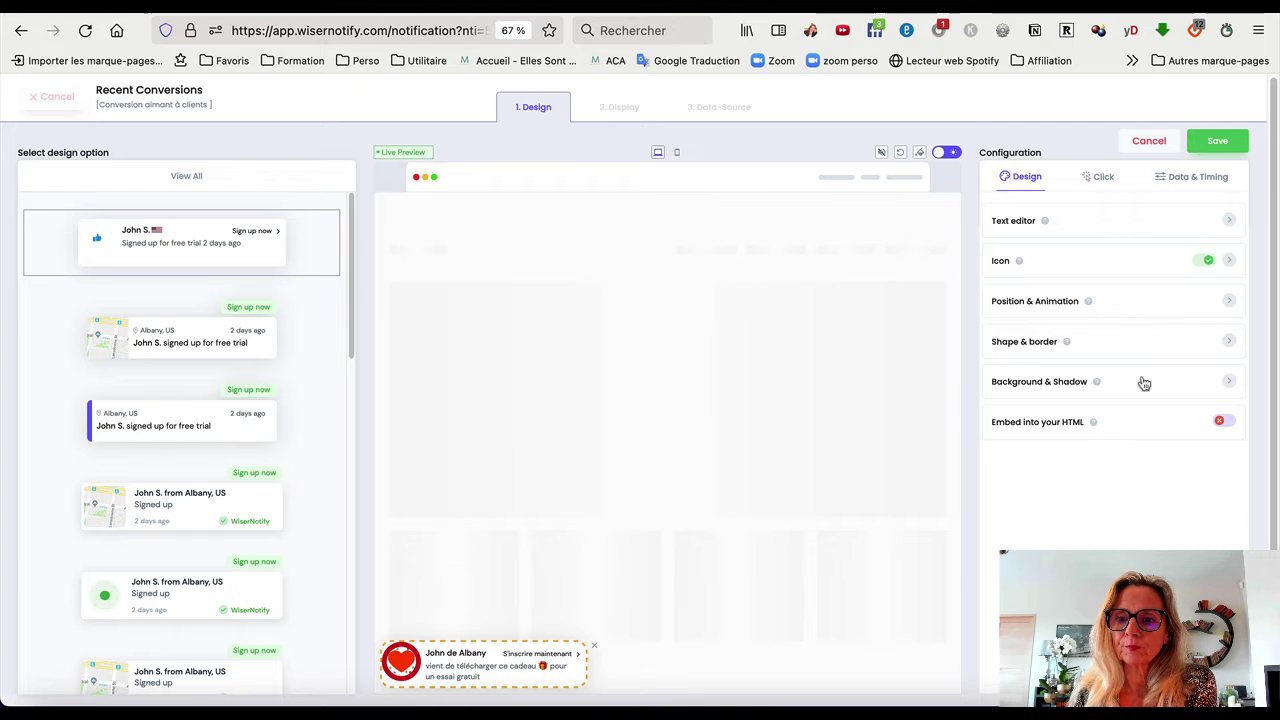
- Try a yellow background color in the Background & Shadow settings, and set it back to white
{"action": "left_click", "coordinate": [1203, 391]}
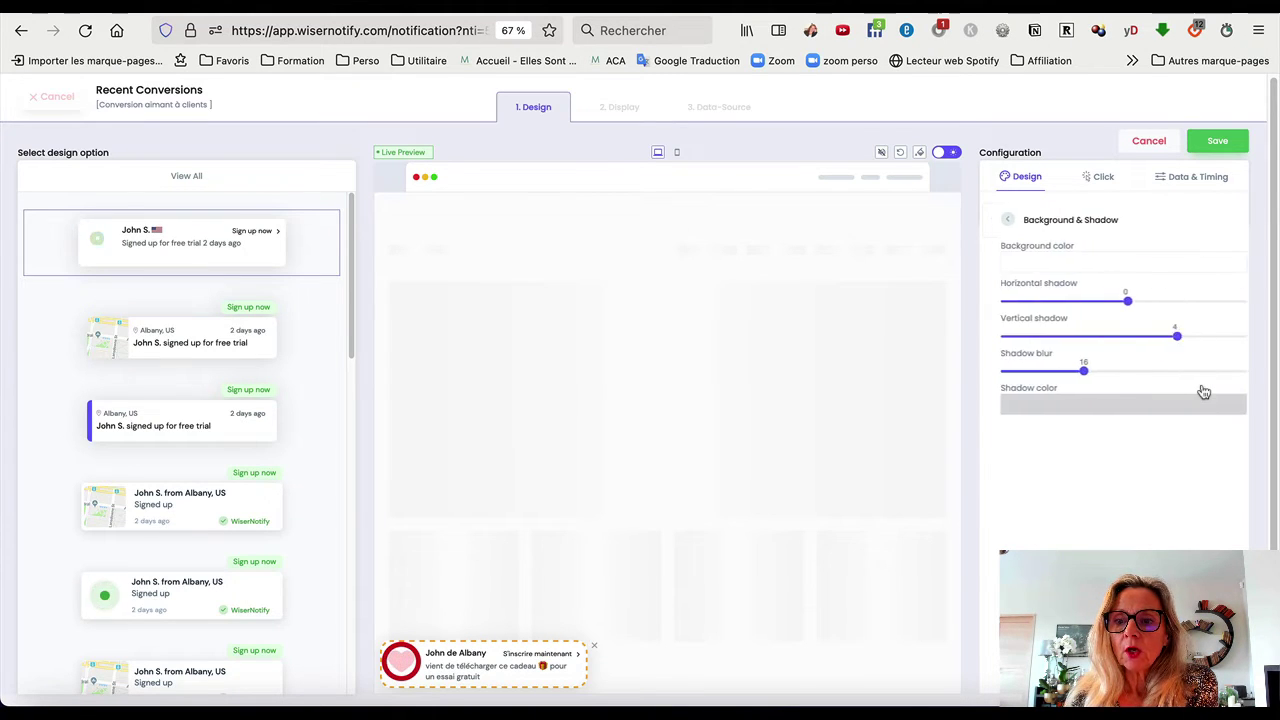
{"action": "left_click", "coordinate": [1180, 402]}
{"action": "left_click", "coordinate": [1033, 429]}
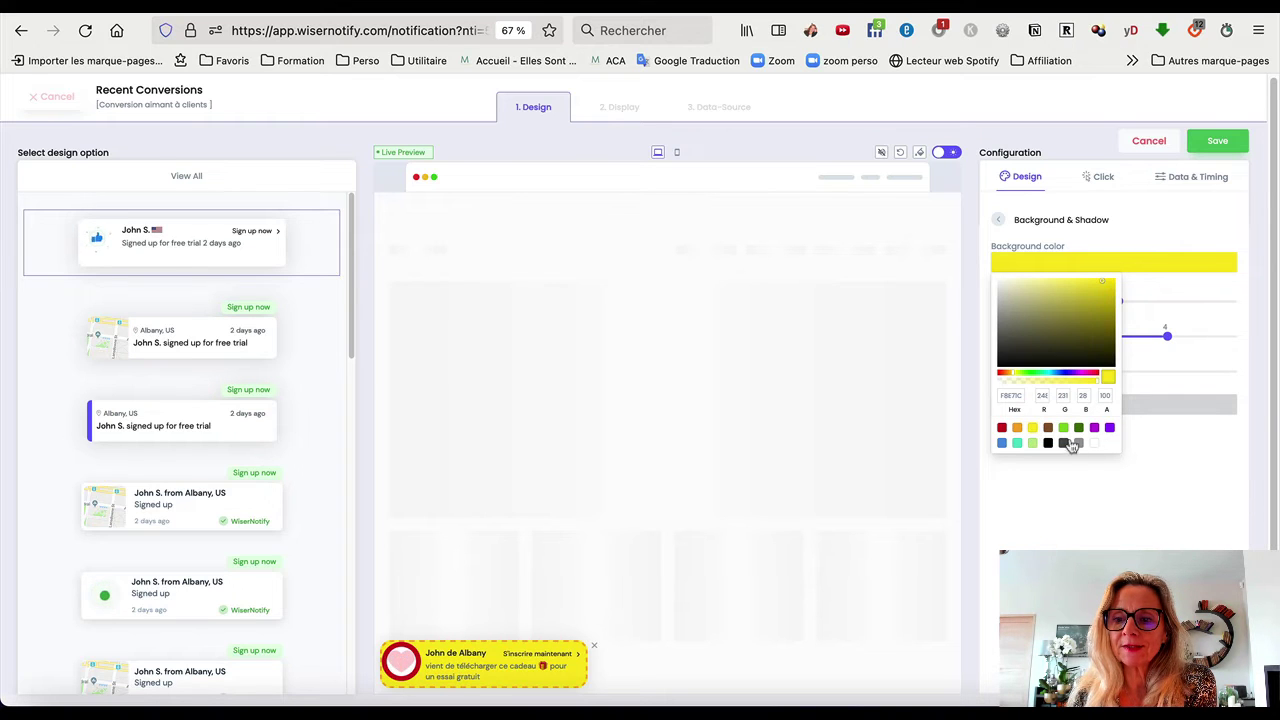
{"action": "left_click", "coordinate": [1094, 445]}
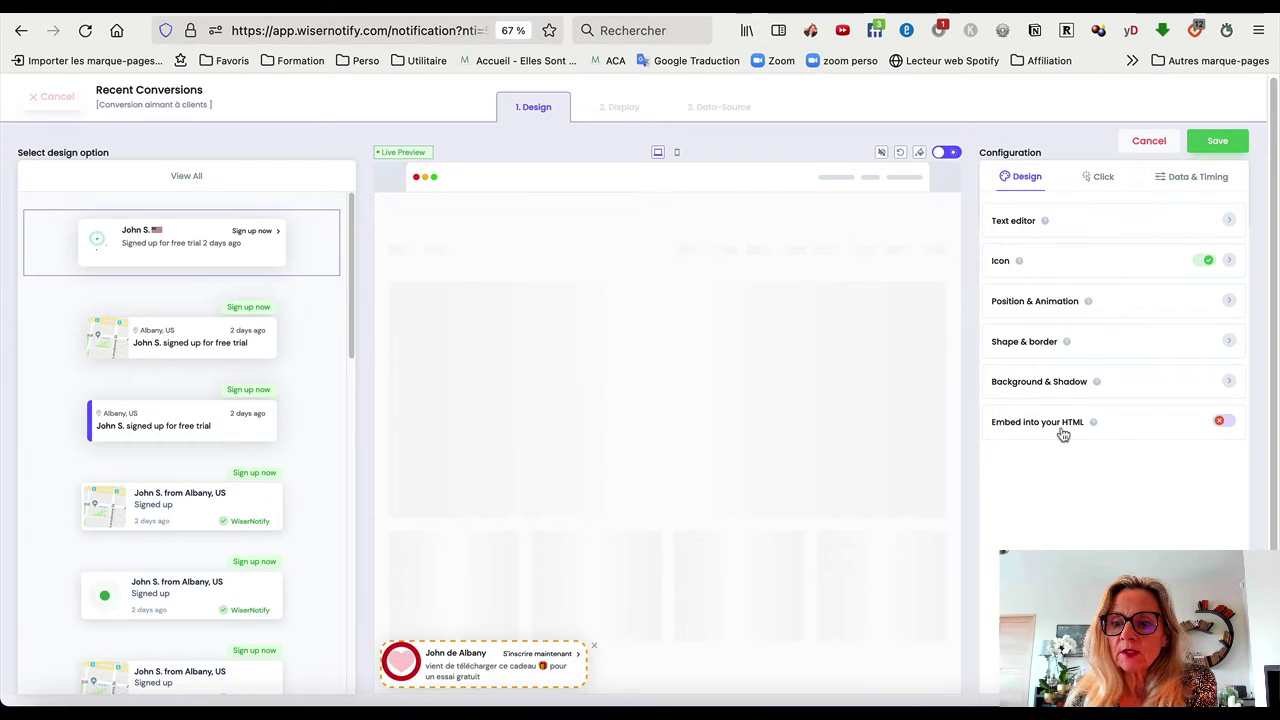
- Try the Embed into your HTML option for an in-line notification, and turn it back off
{"action": "mouse_move", "coordinate": [1093, 425]}
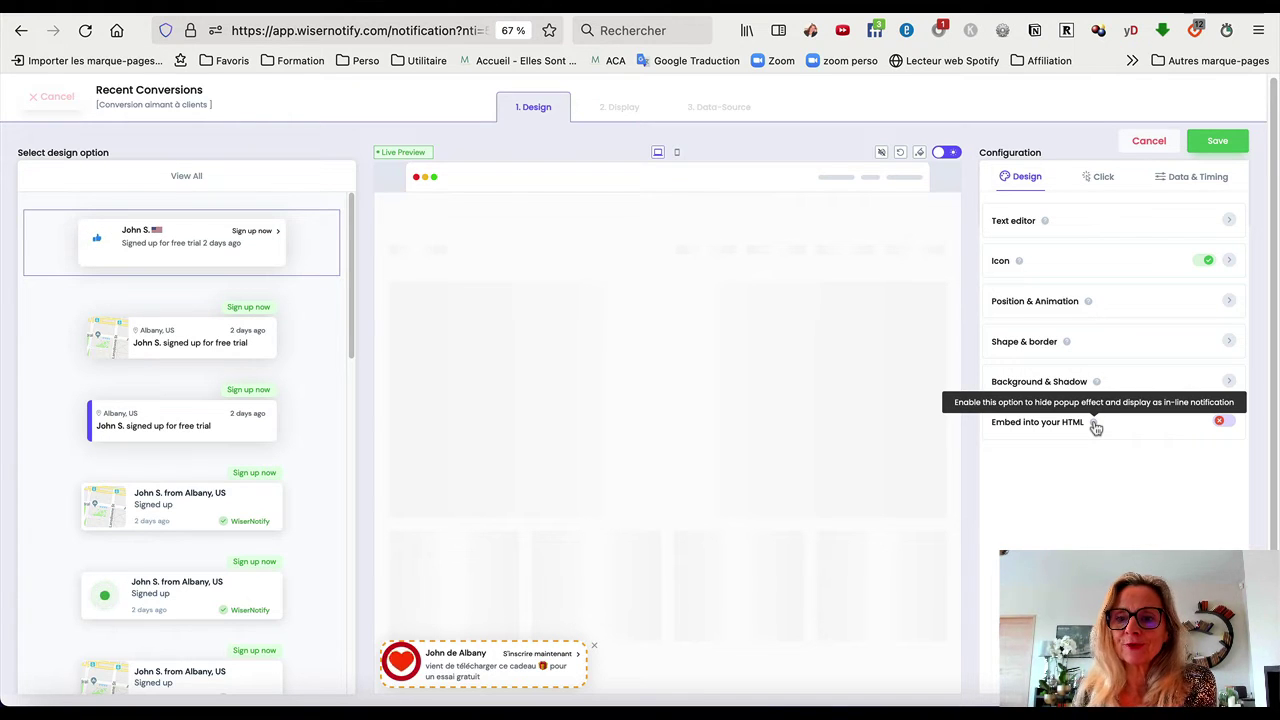
{"action": "left_click", "coordinate": [1224, 421]}
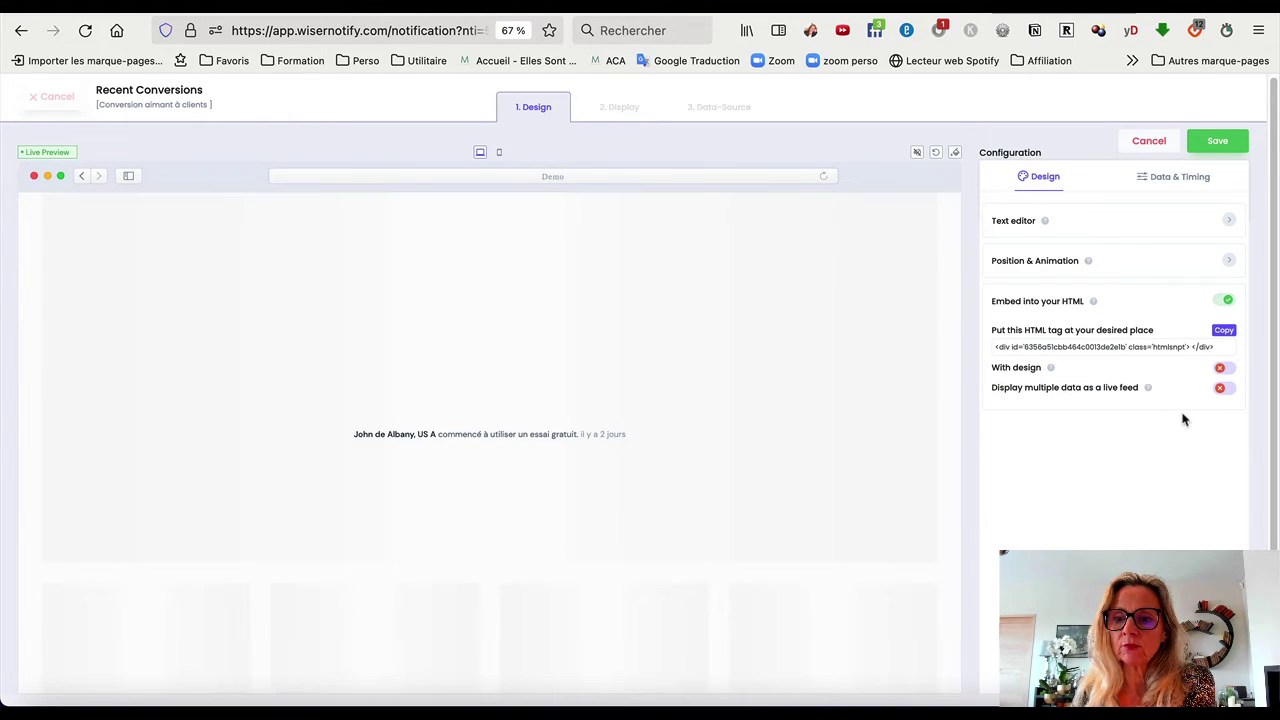
{"action": "left_click", "coordinate": [1225, 301]}
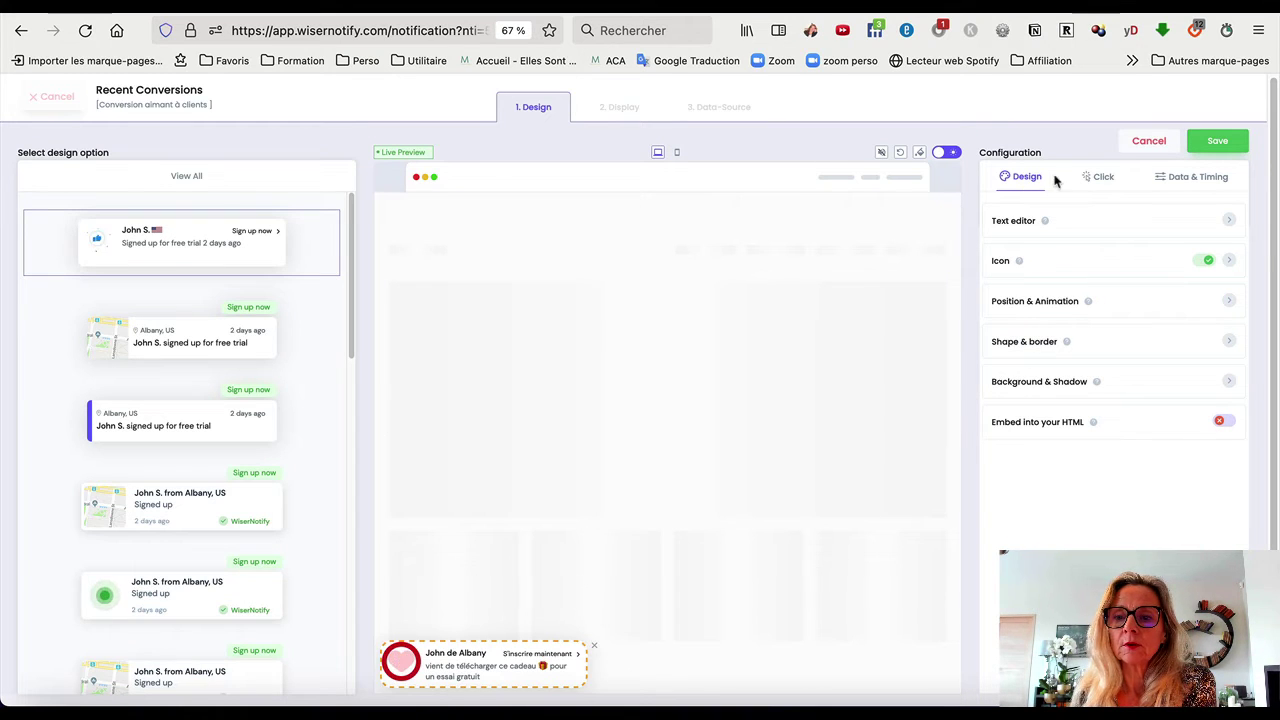
- In the notification's CTA label & link settings, replace the label text with "Je le veux aussi"
{"action": "left_click", "coordinate": [1110, 182]}
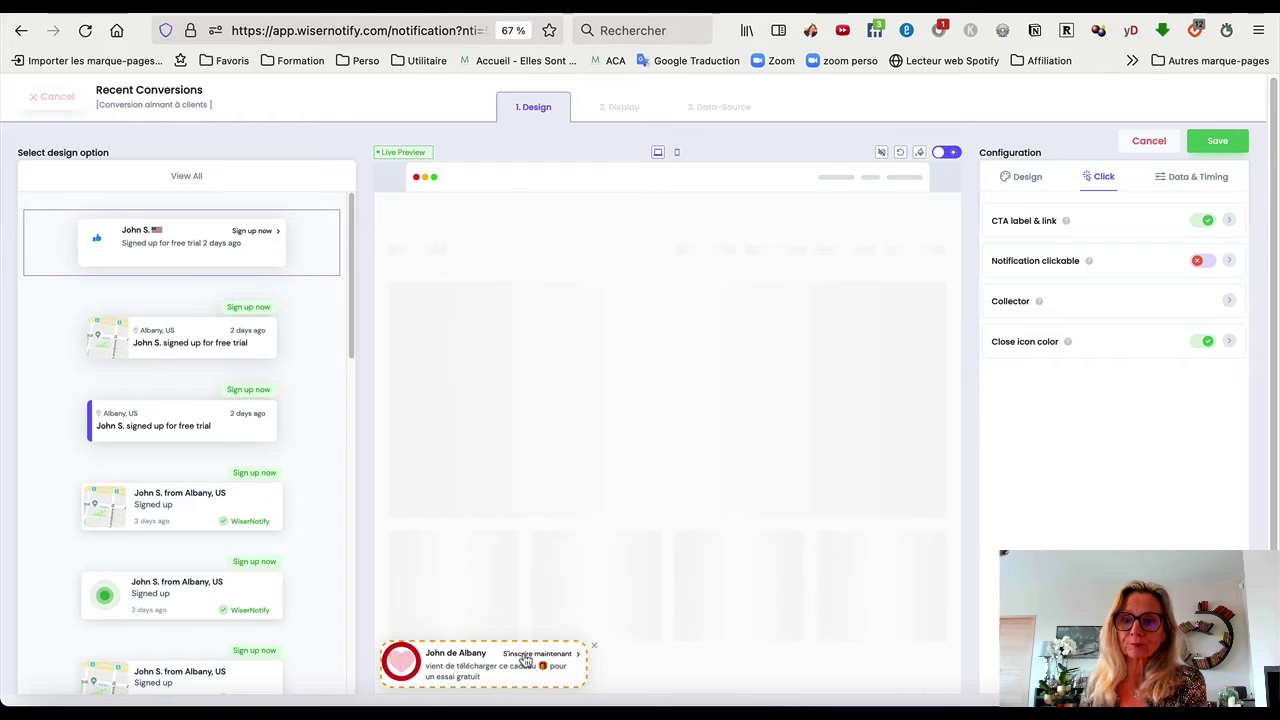
{"action": "left_click", "coordinate": [1155, 228]}
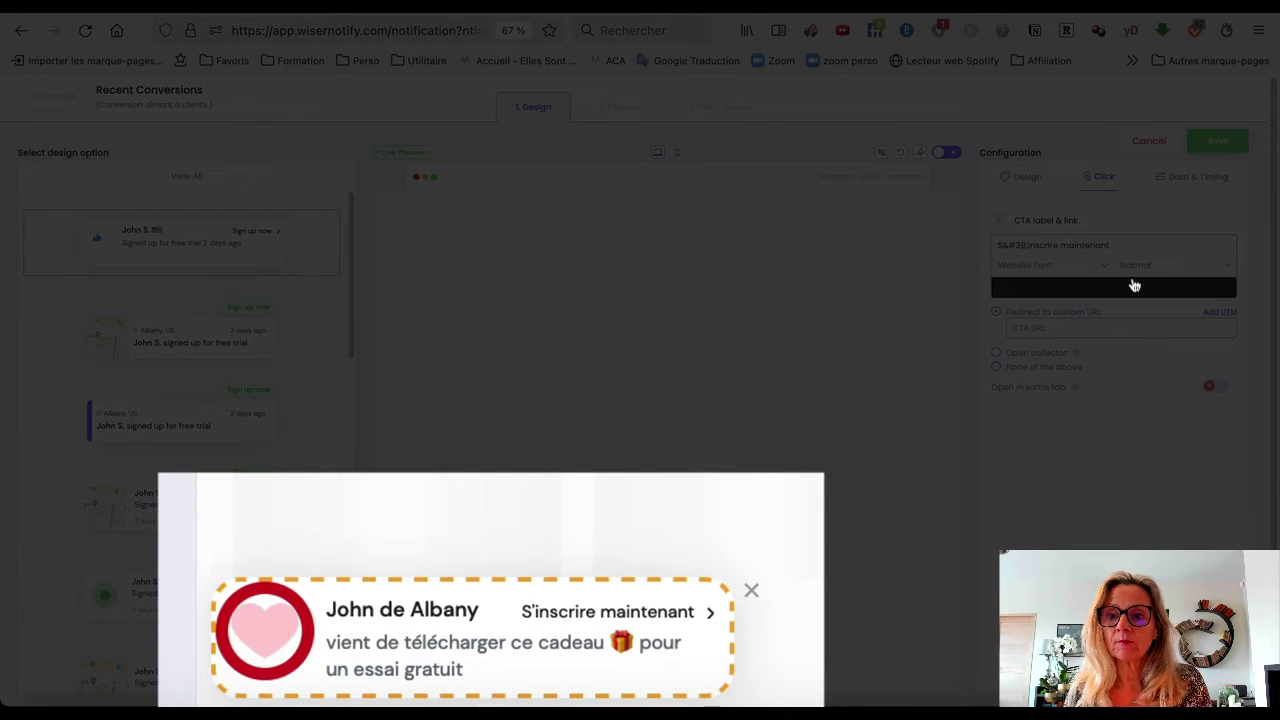
{"action": "triple_click", "coordinate": [1124, 244]}
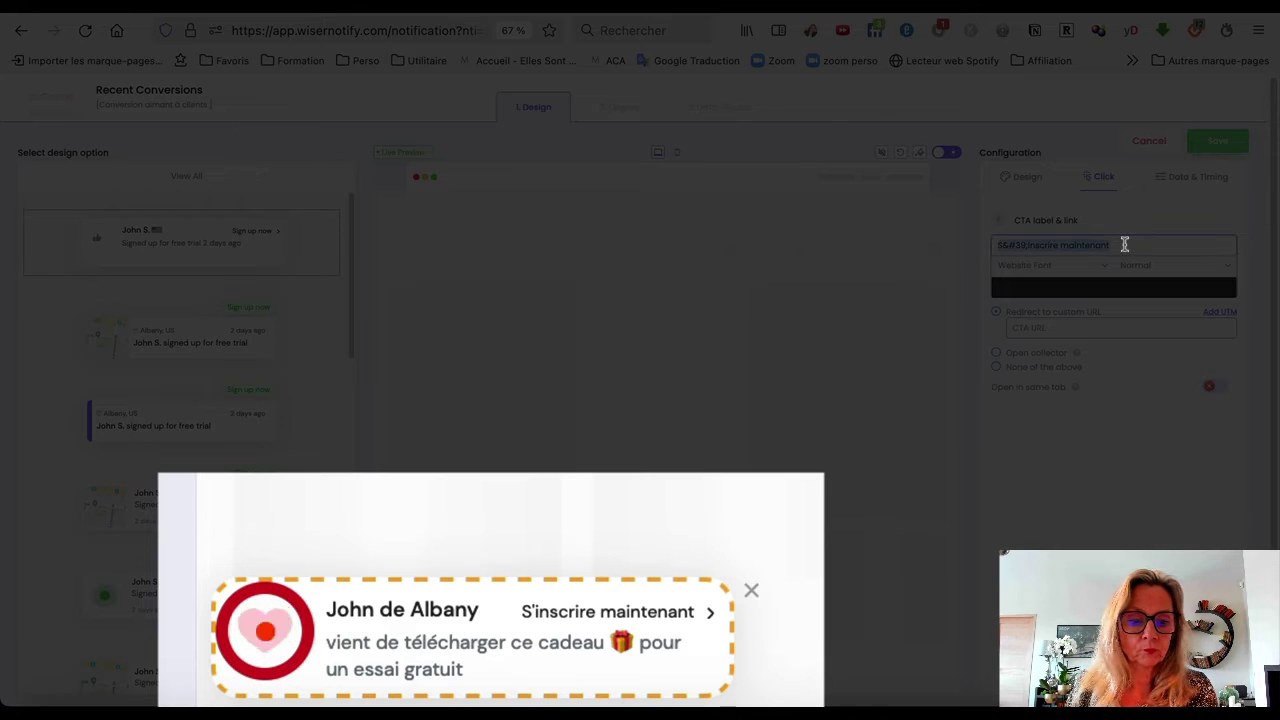
{"action": "type", "text": "Je le veux"}
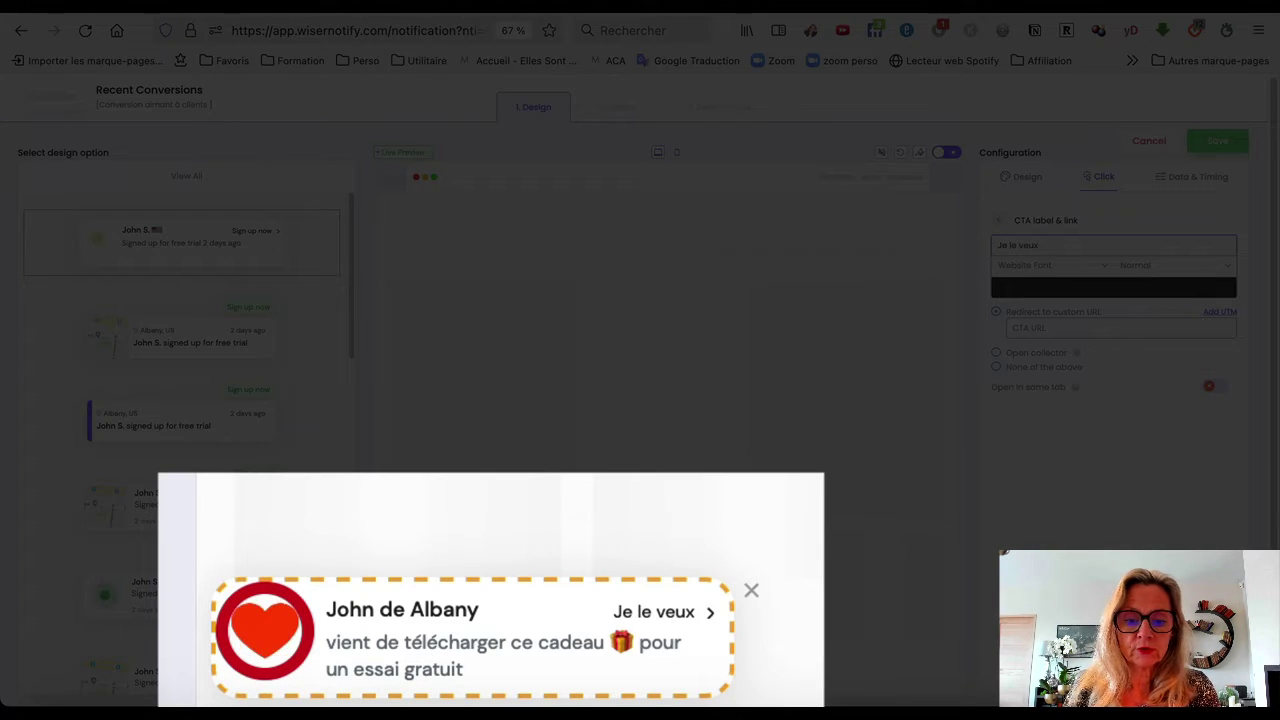
{"action": "type", "text": " aussi"}
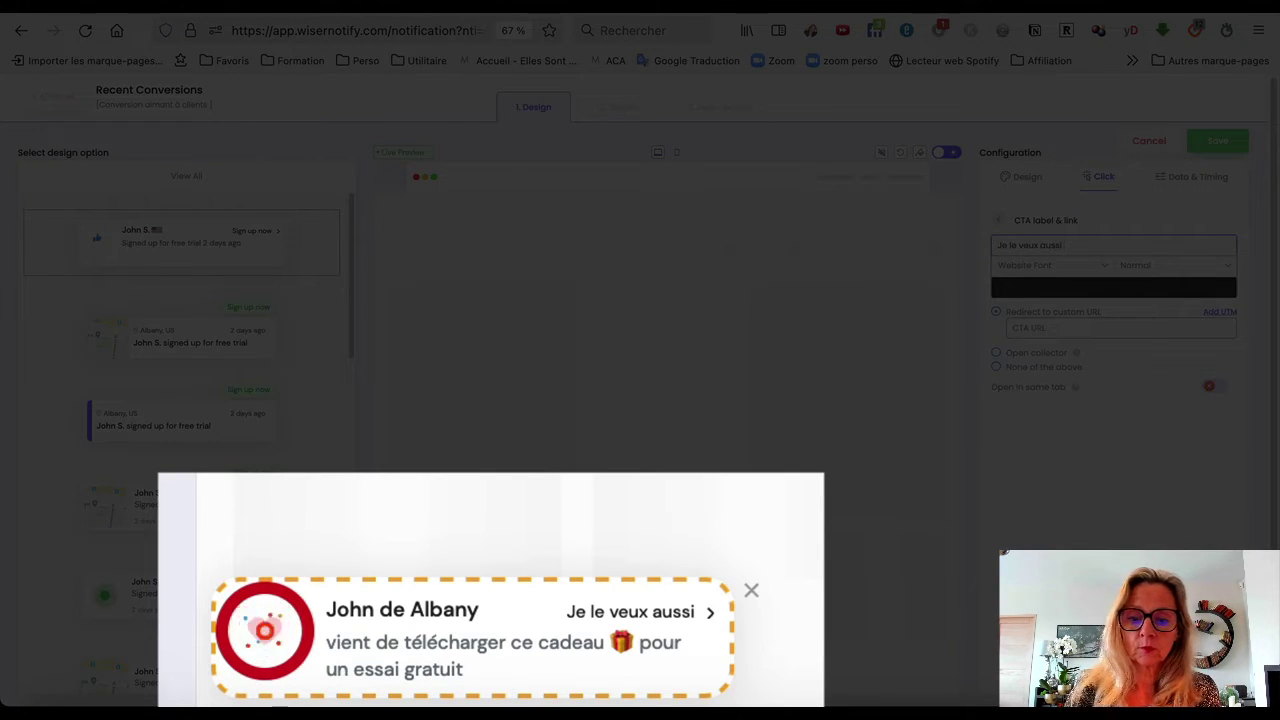
- Complete the CTA label as "Je le veux aussi !" and look through its font and weight options
{"action": "type", "text": " !"}
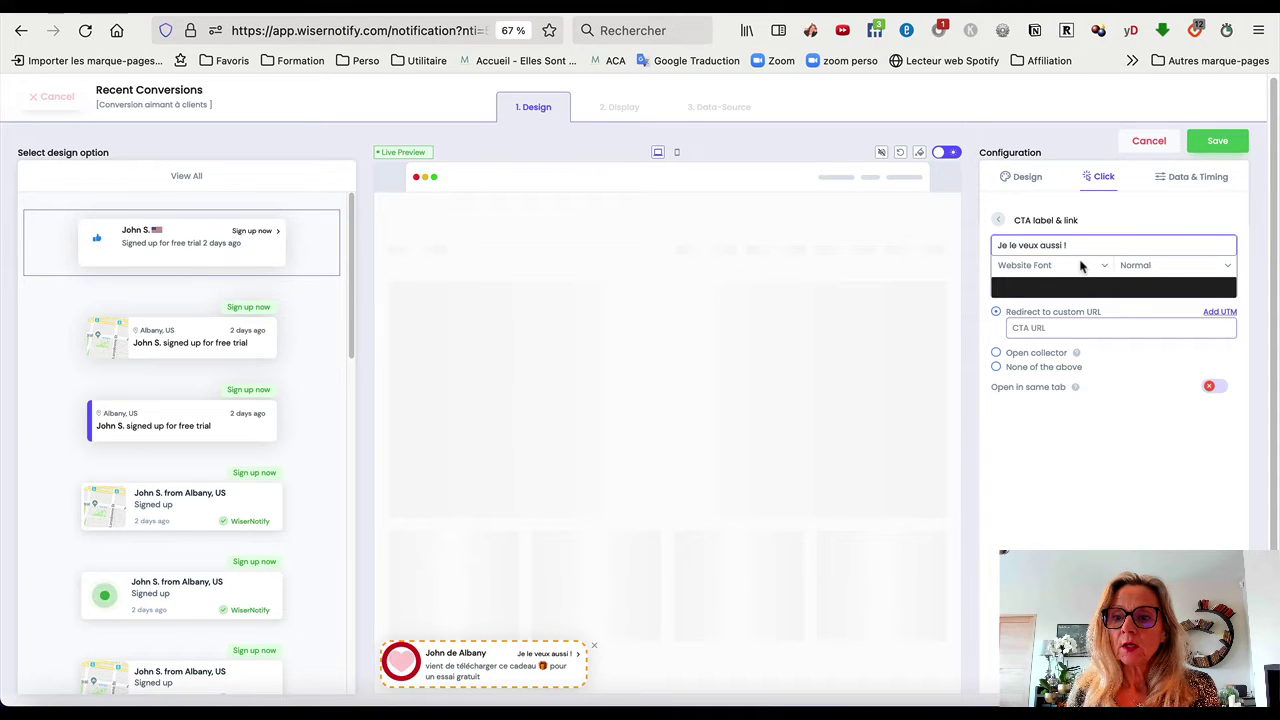
{"action": "left_click", "coordinate": [1104, 266]}
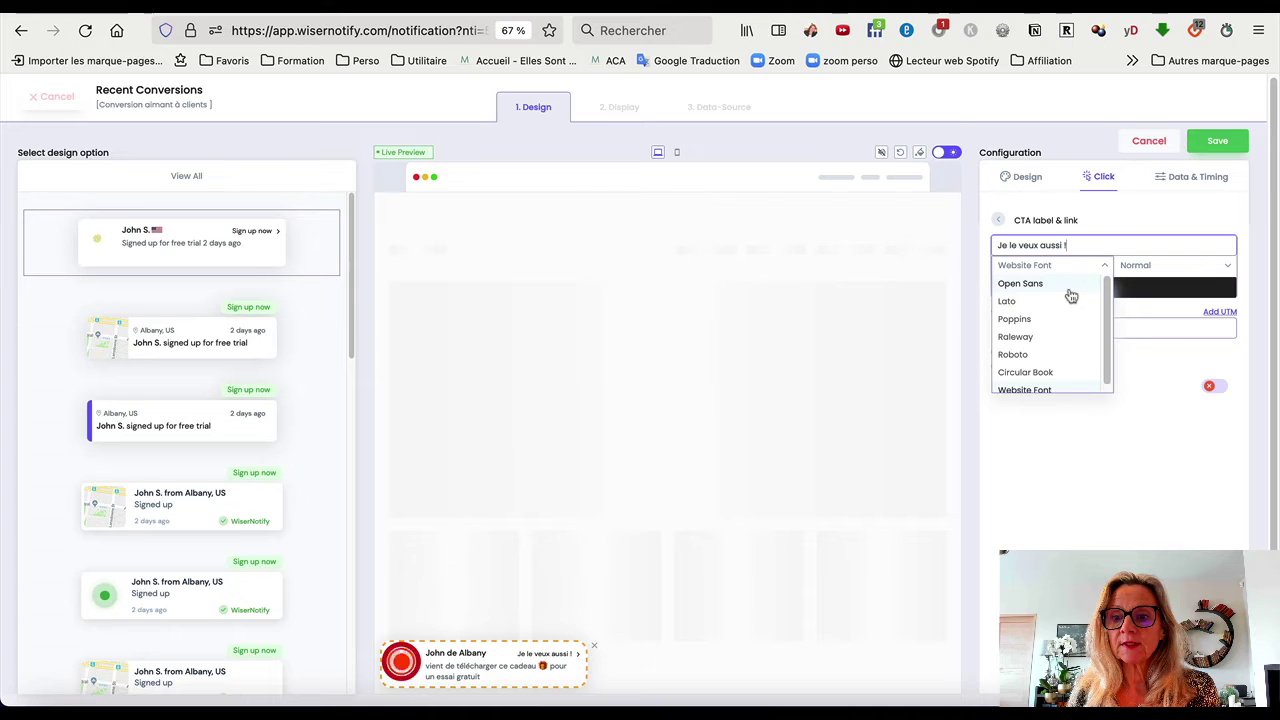
{"action": "scroll", "coordinate": [1035, 390], "scroll_direction": "down", "scroll_amount": 1}
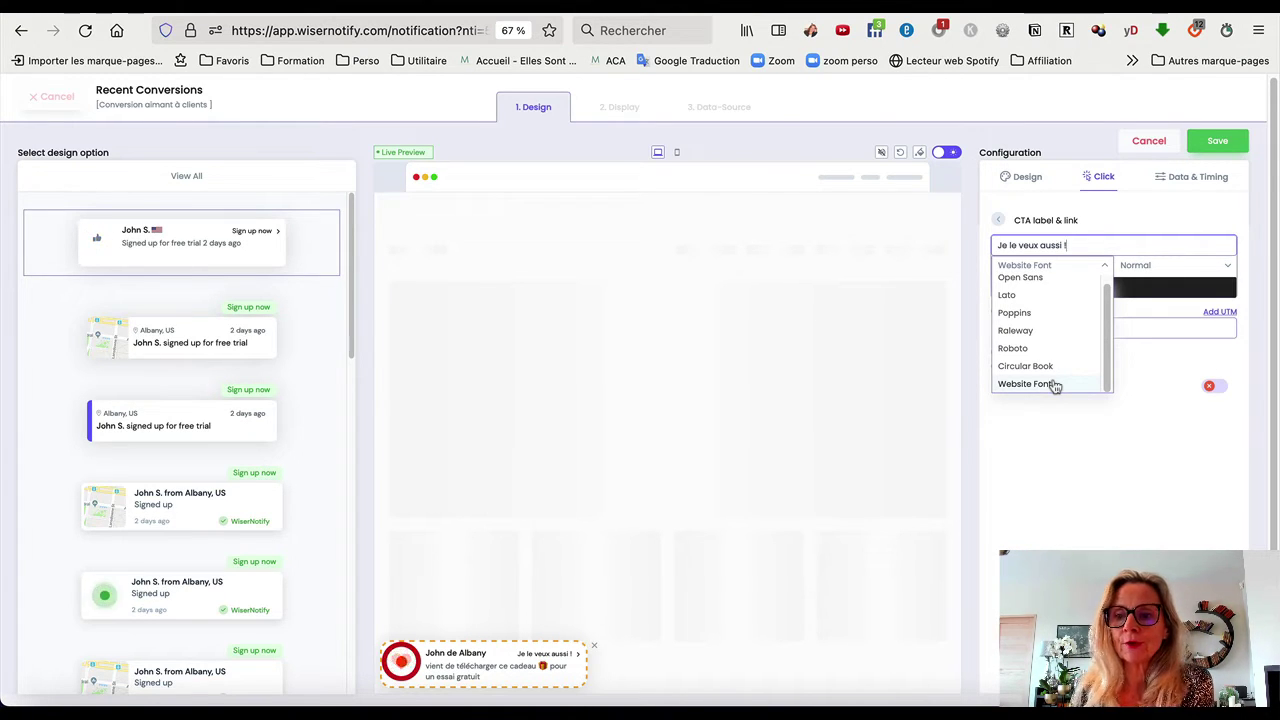
{"action": "left_click", "coordinate": [1220, 270]}
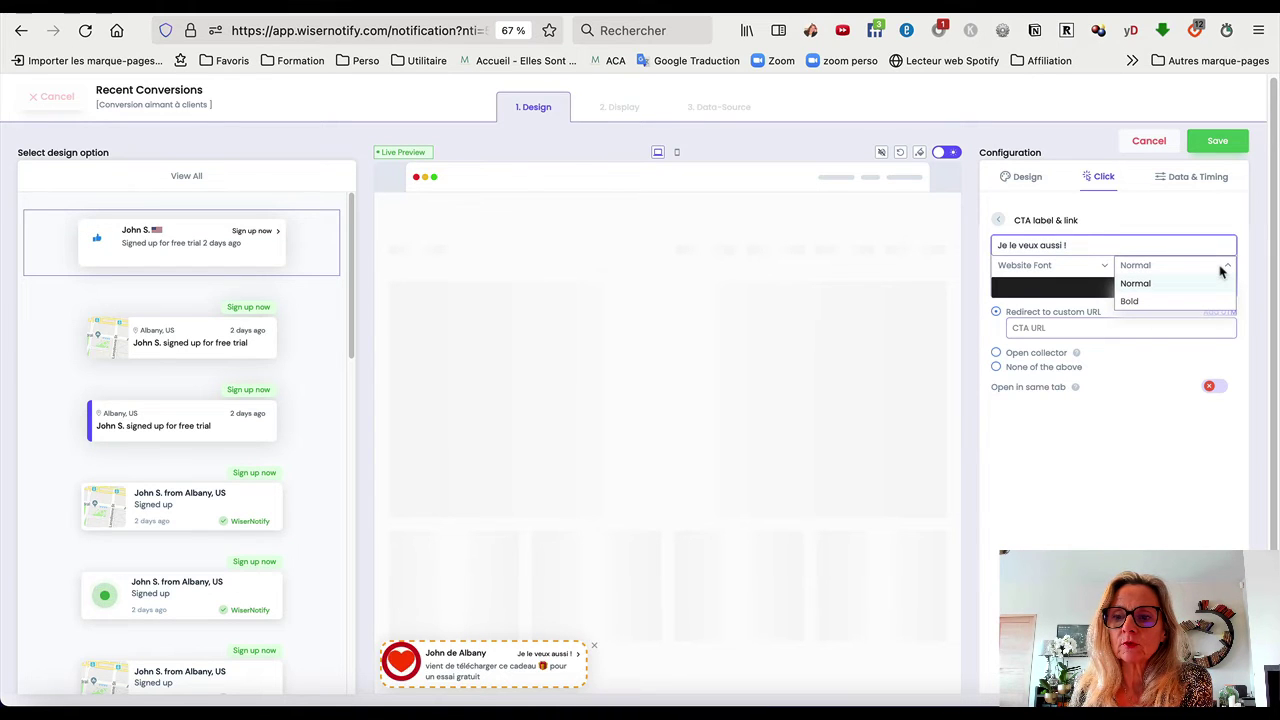
{"action": "left_click", "coordinate": [1105, 455]}
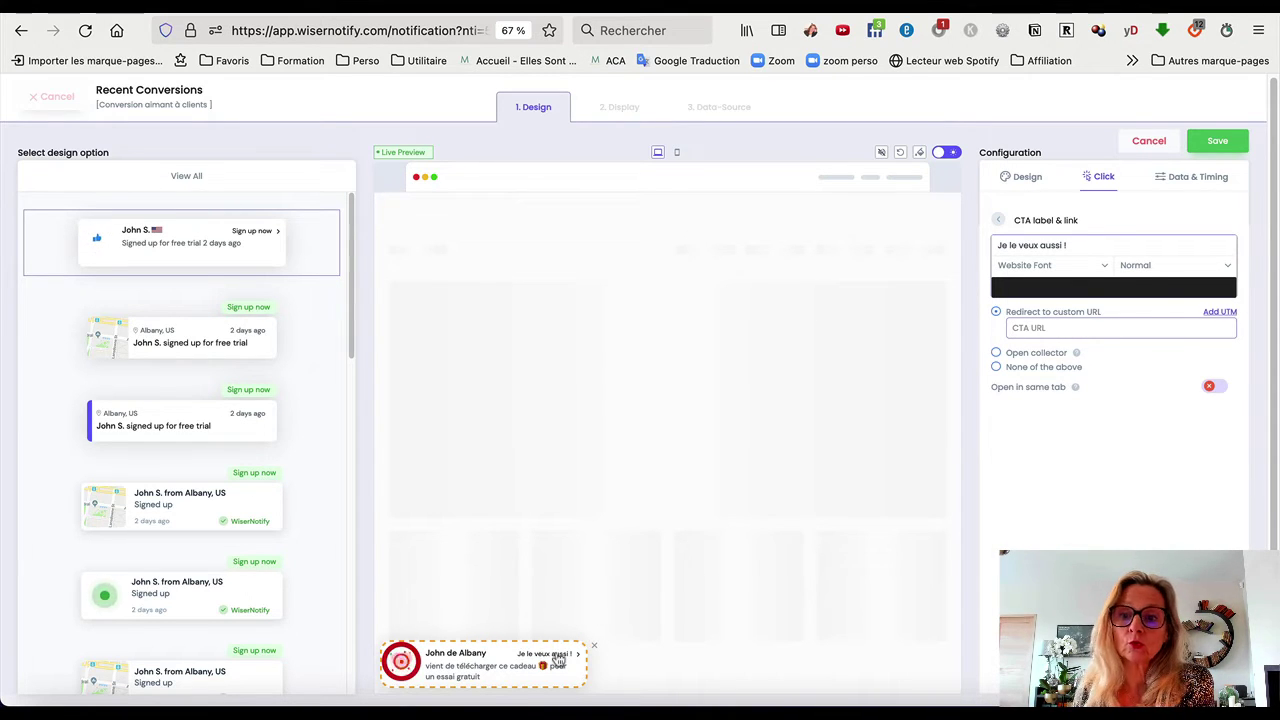
{"action": "key", "text": "Escape"}
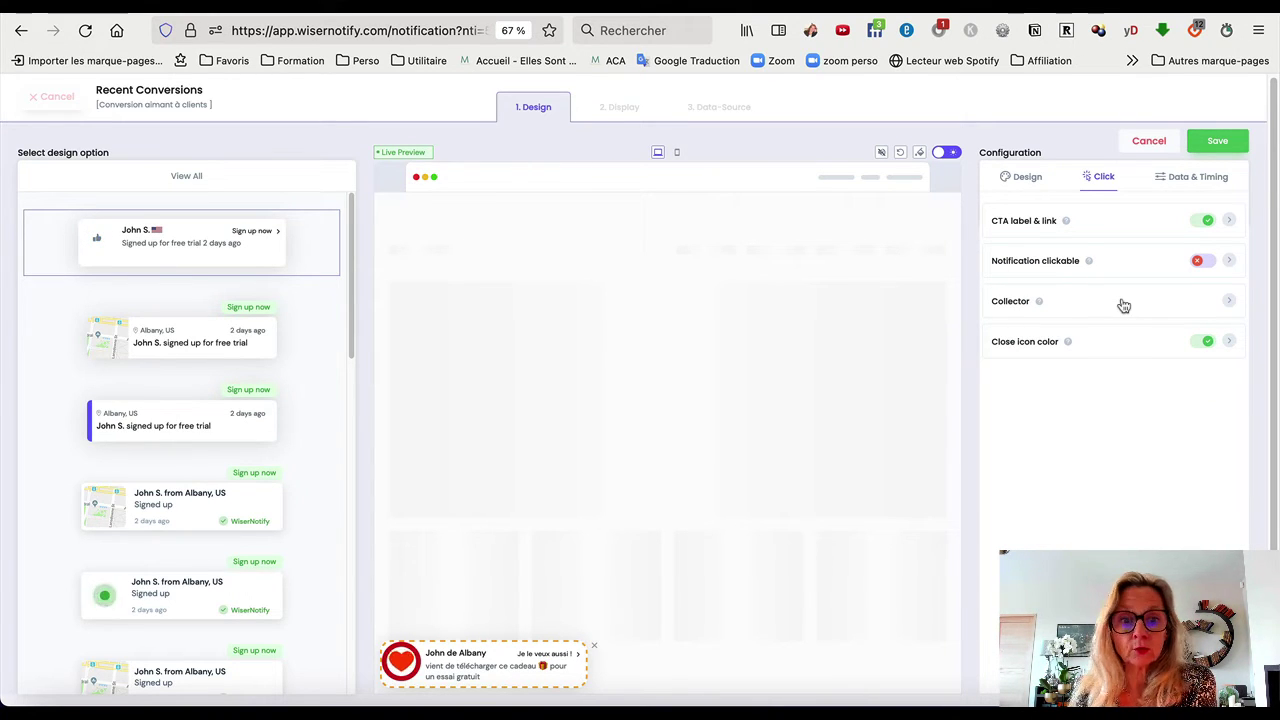
- Set the notification's close icon color to red from the preset swatches
{"action": "mouse_move", "coordinate": [1040, 302]}
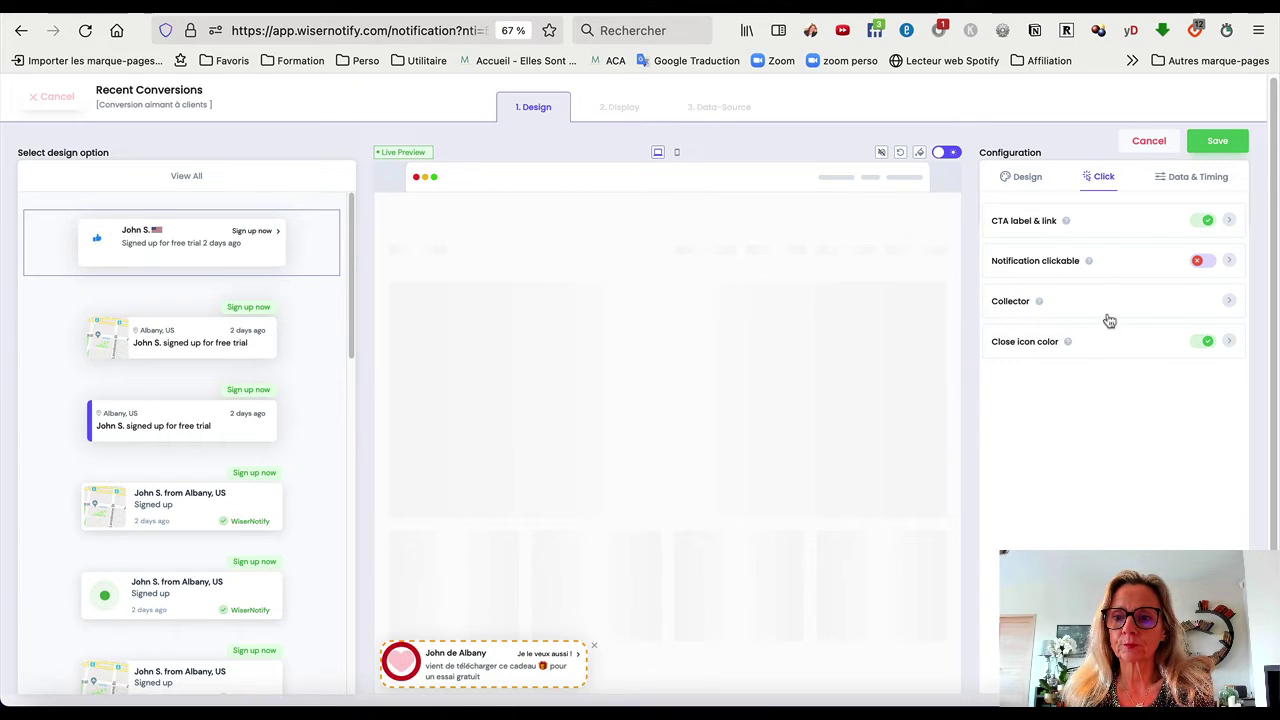
{"action": "left_click", "coordinate": [1107, 352]}
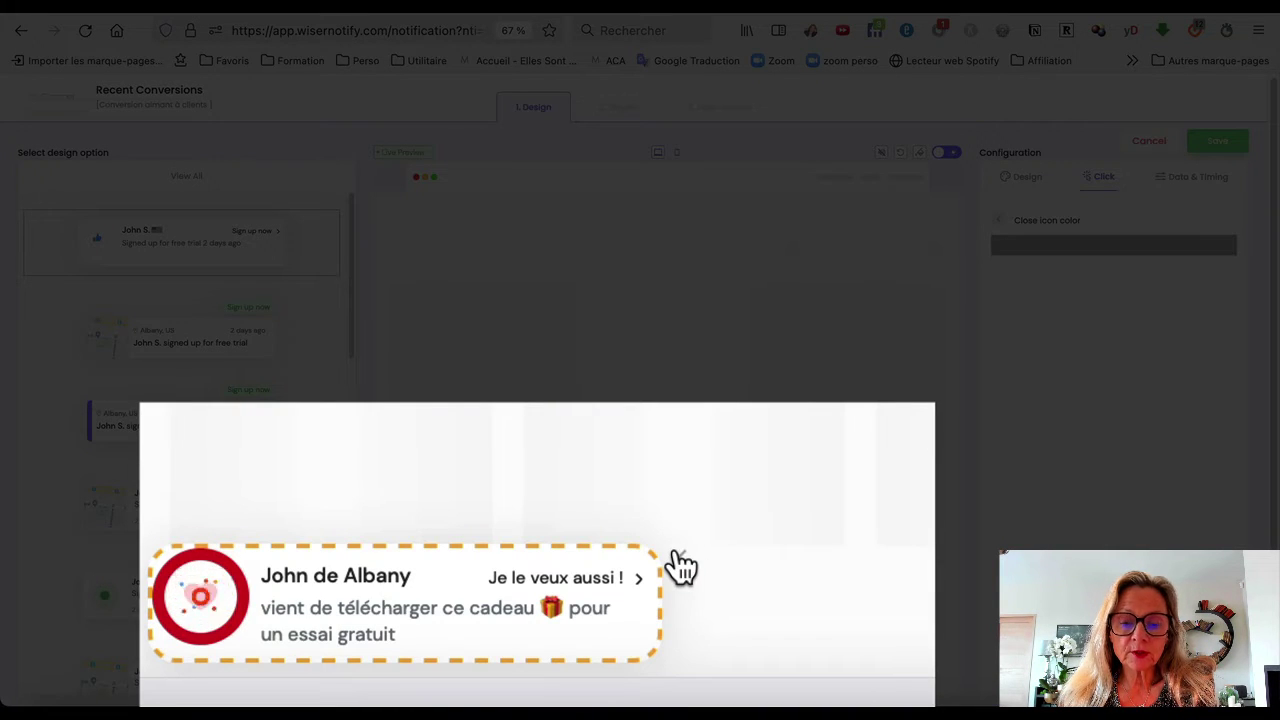
{"action": "left_click", "coordinate": [1057, 257]}
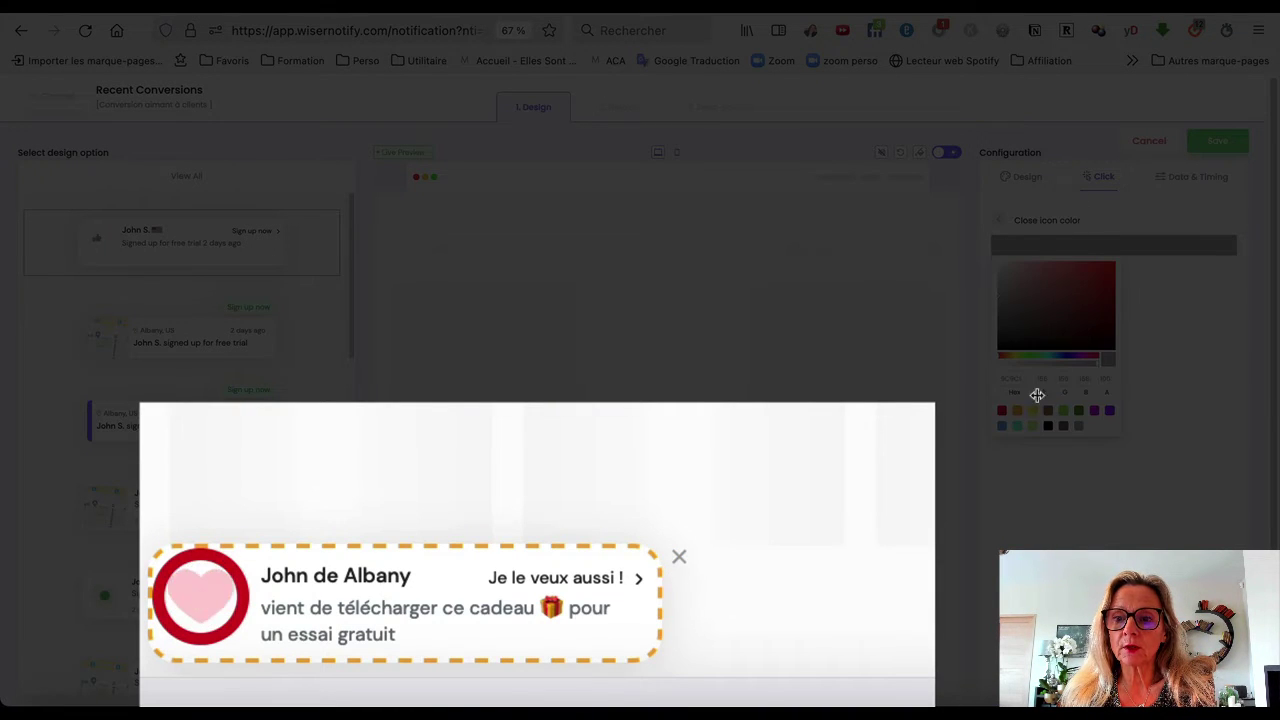
{"action": "left_click", "coordinate": [1002, 411]}
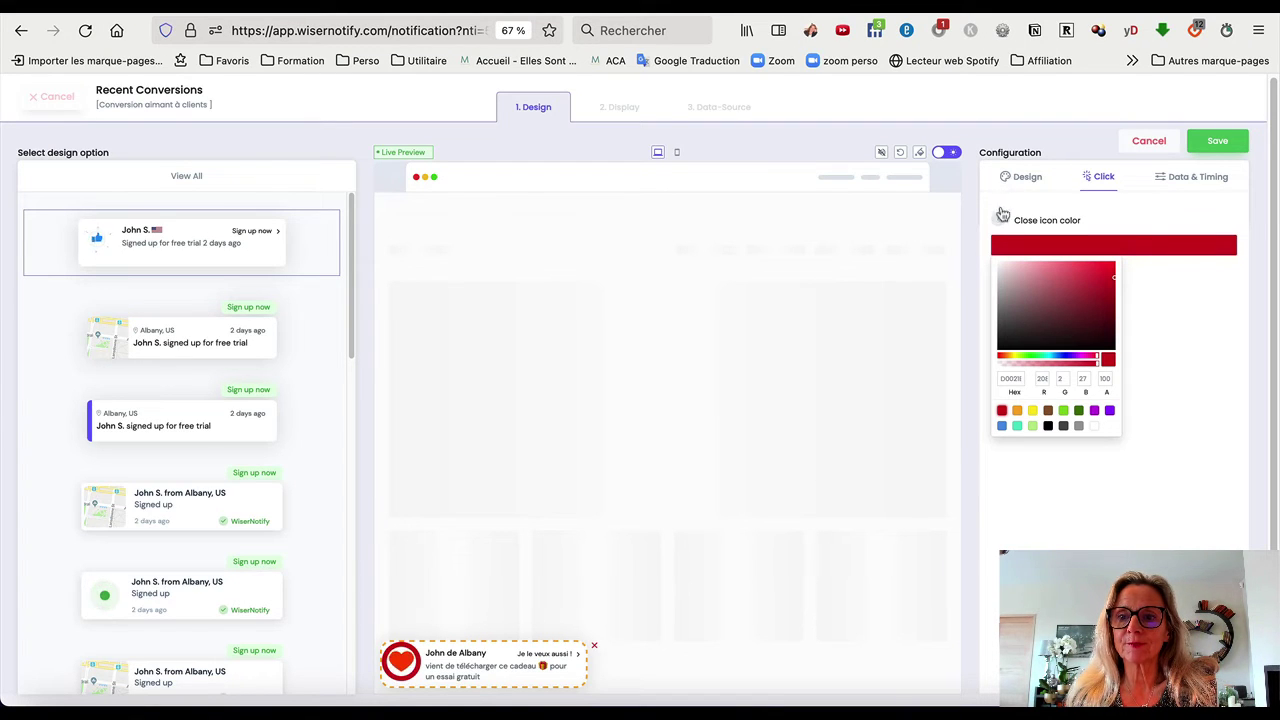
{"action": "left_click", "coordinate": [997, 219]}
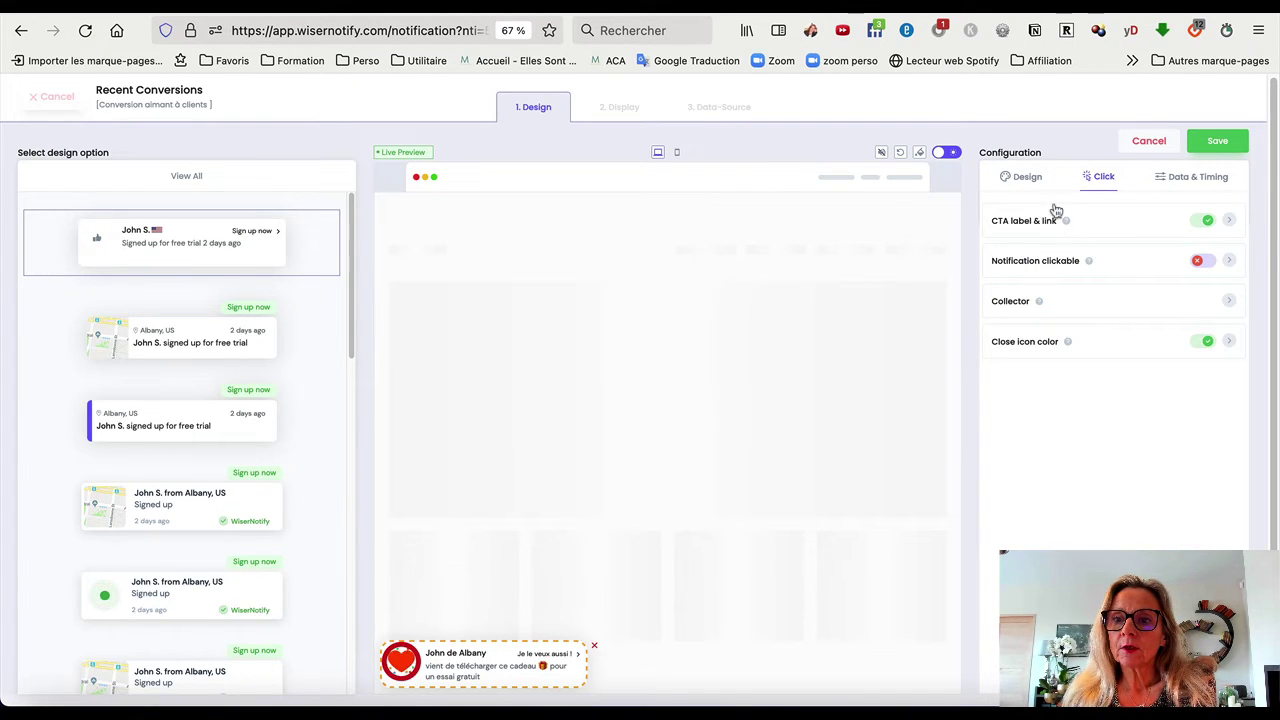
- In the notification data settings, enable Skip seen data and set its time duration to 60 hours
{"action": "left_click", "coordinate": [1190, 180]}
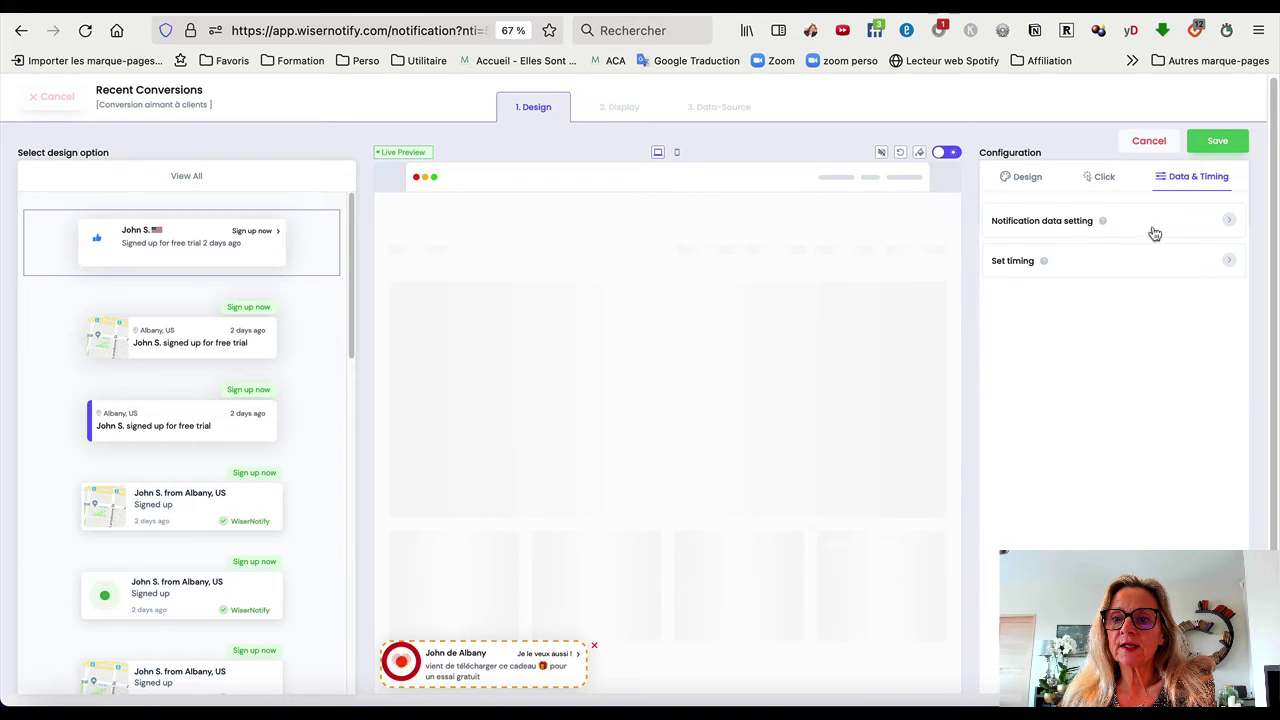
{"action": "left_click", "coordinate": [1232, 221]}
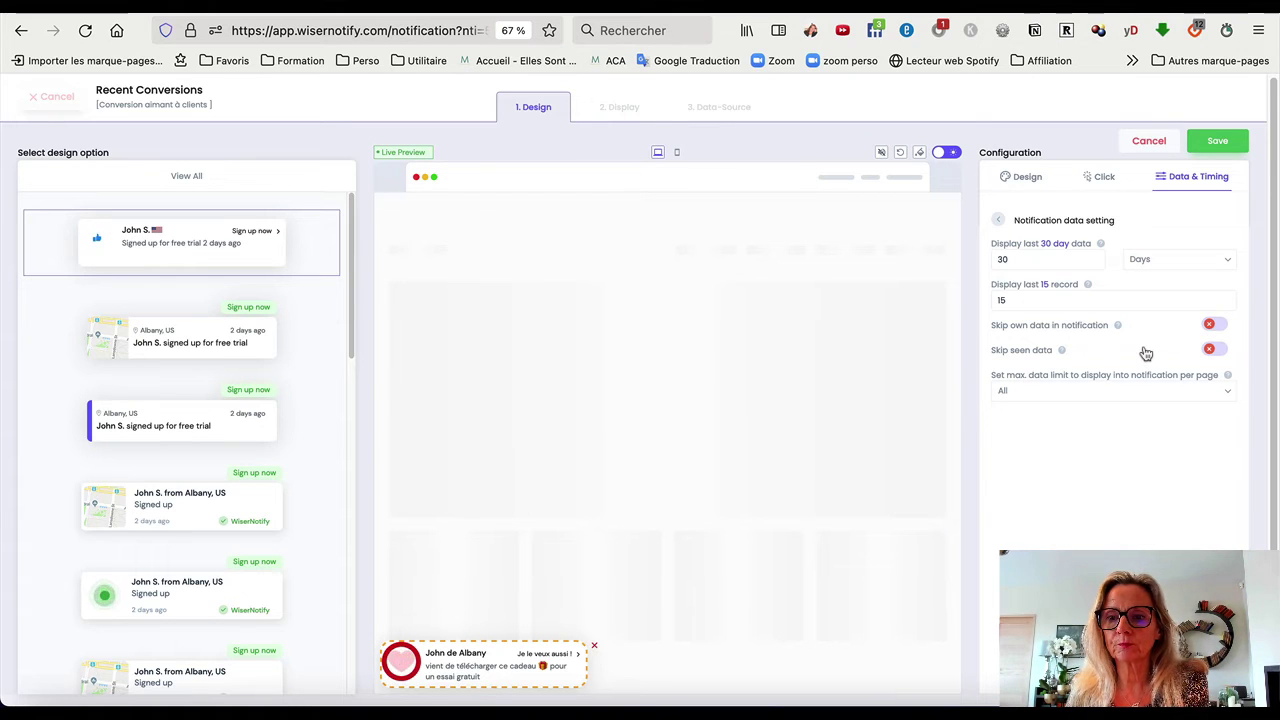
{"action": "mouse_move", "coordinate": [1063, 355]}
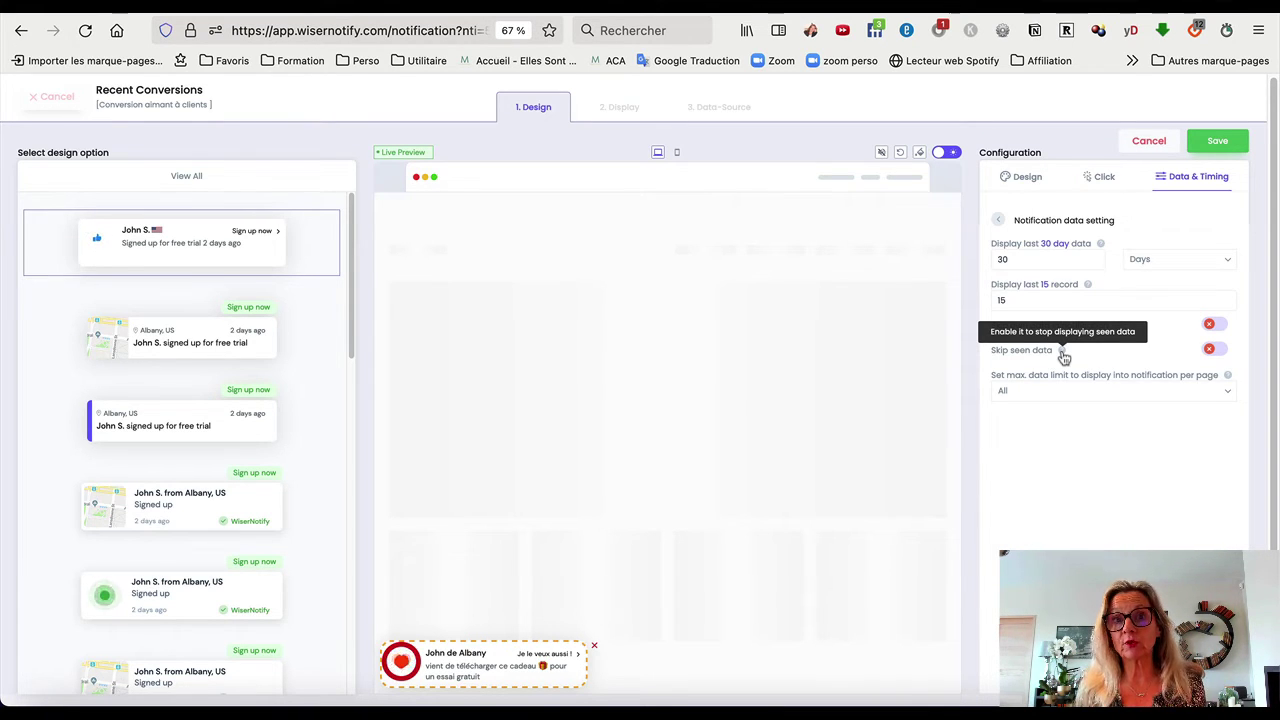
{"action": "left_click", "coordinate": [1218, 350]}
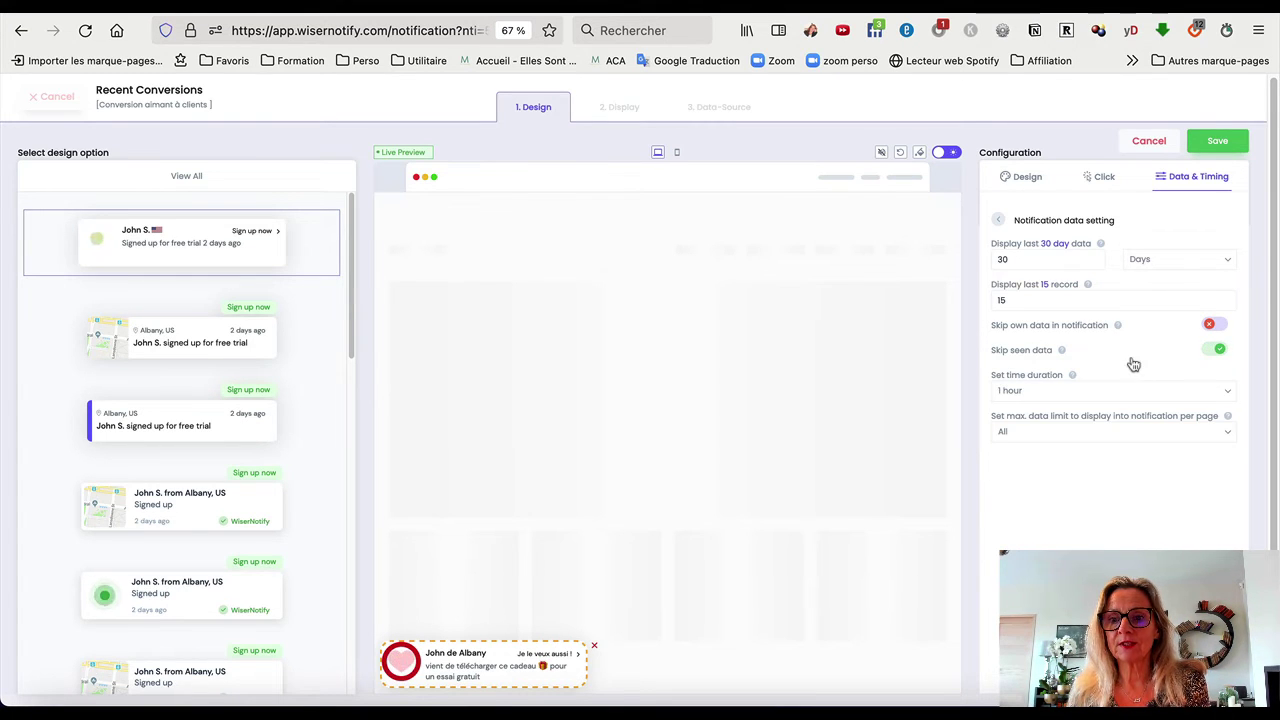
{"action": "left_click", "coordinate": [1047, 396]}
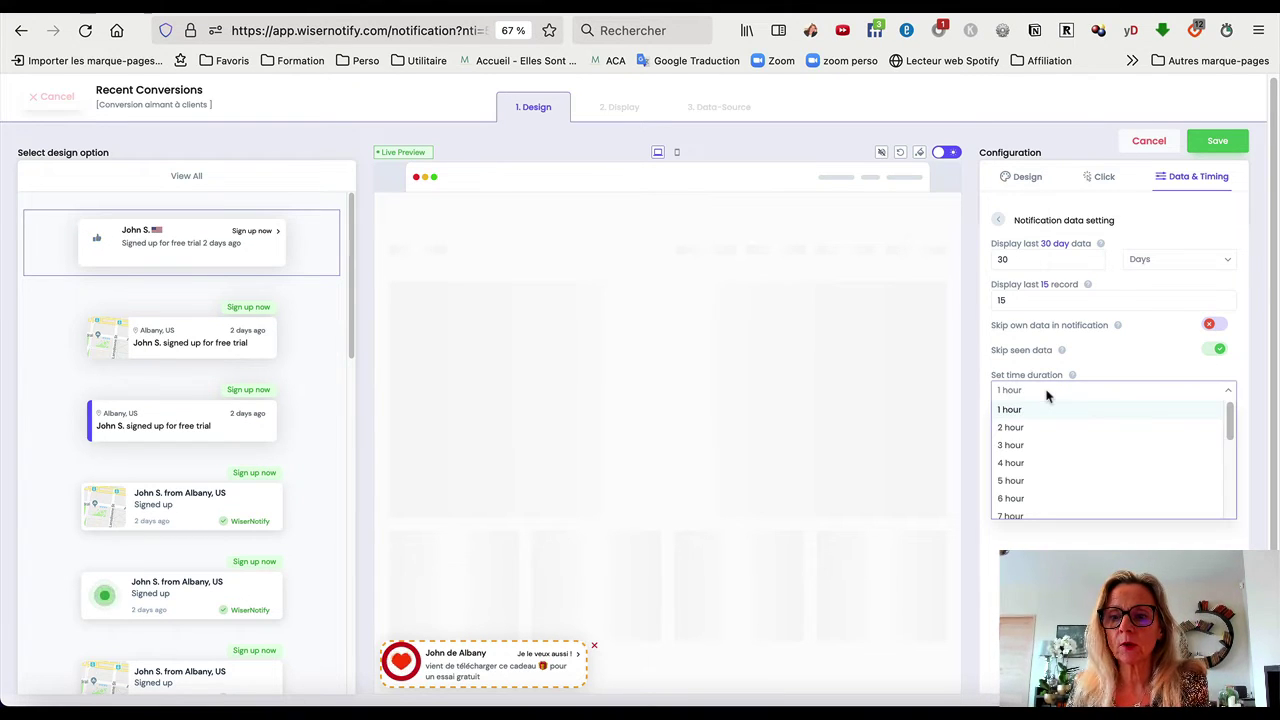
{"action": "scroll", "coordinate": [1050, 453], "scroll_direction": "down", "scroll_amount": 5}
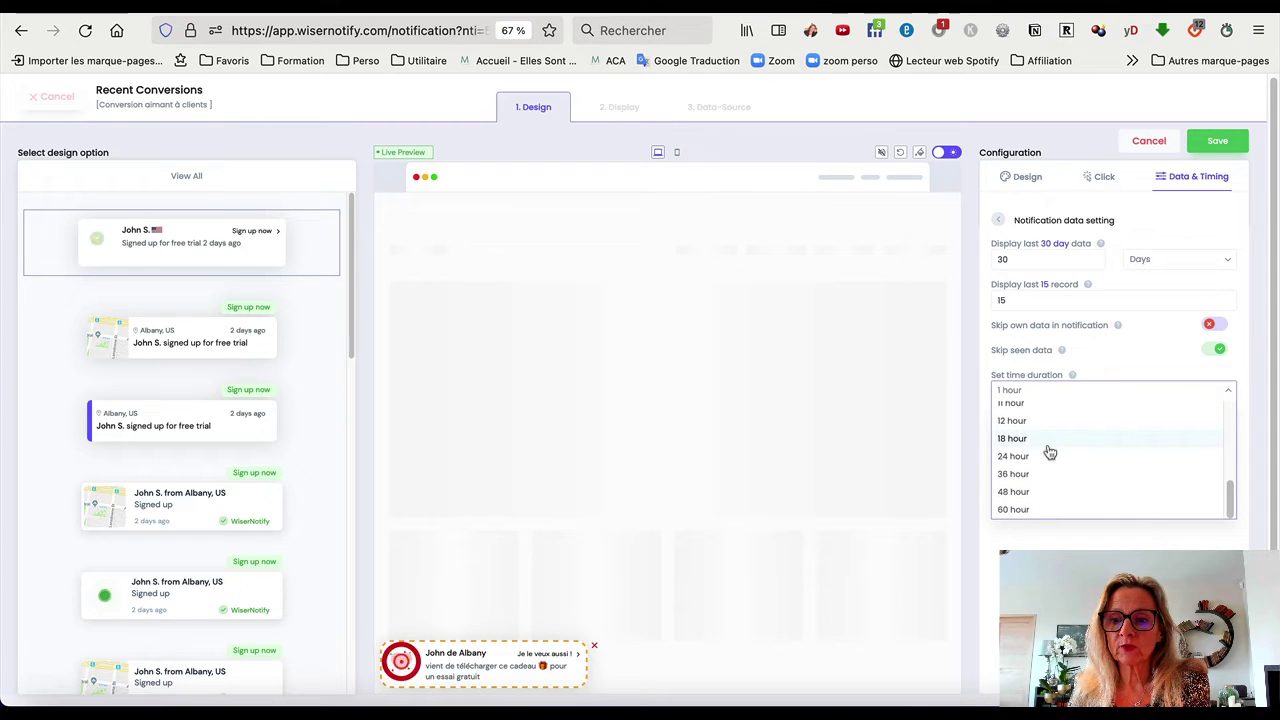
{"action": "left_click", "coordinate": [1018, 512]}
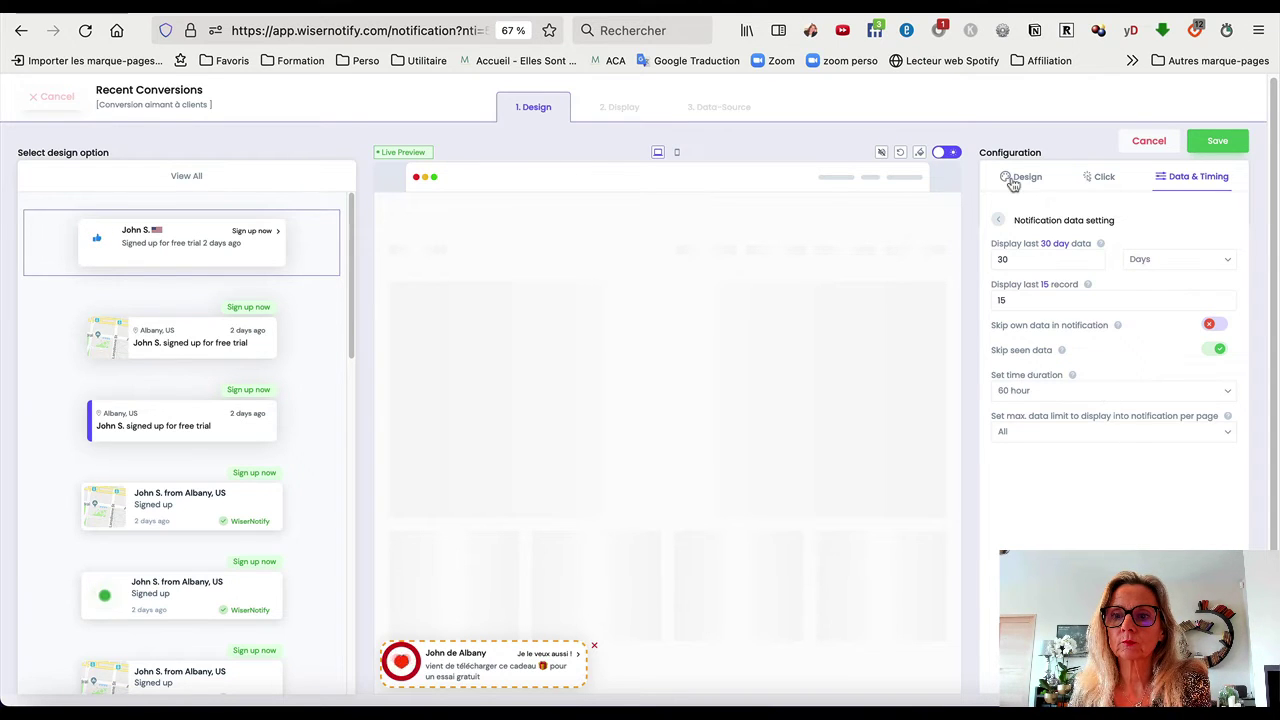
- Return to the design settings overview and save the notification
{"action": "left_click", "coordinate": [998, 220]}
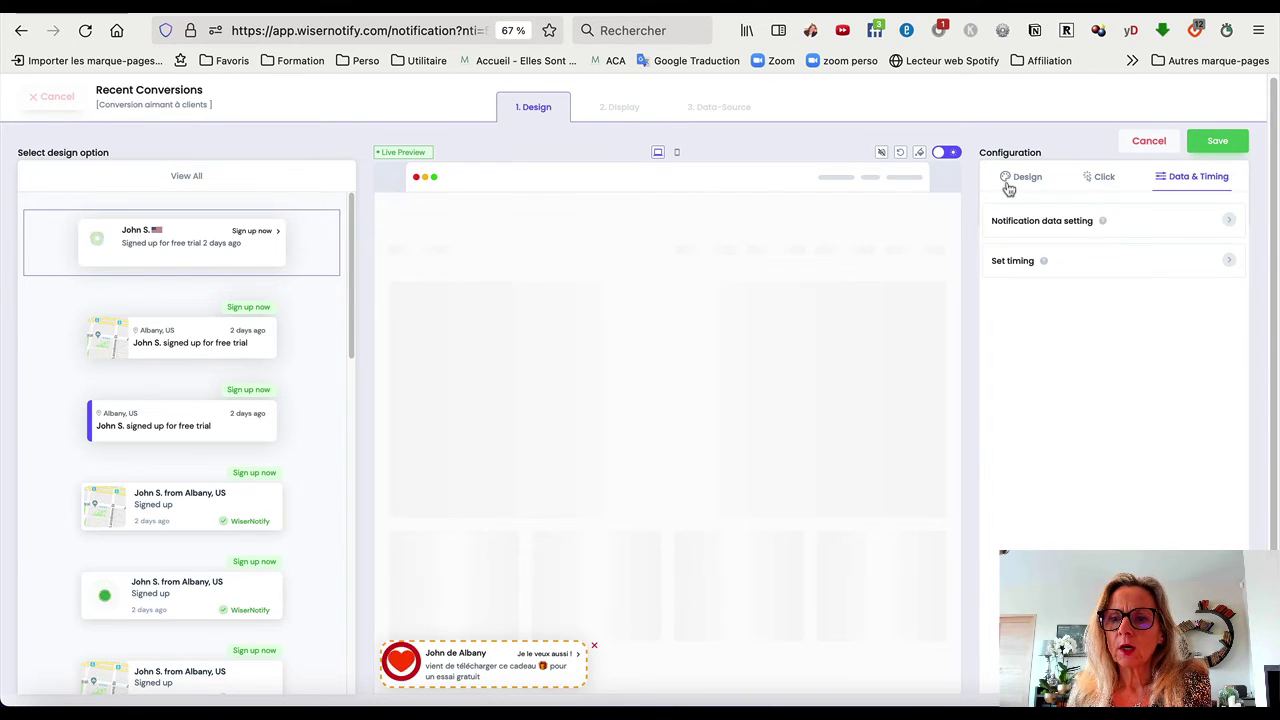
{"action": "left_click", "coordinate": [1008, 186]}
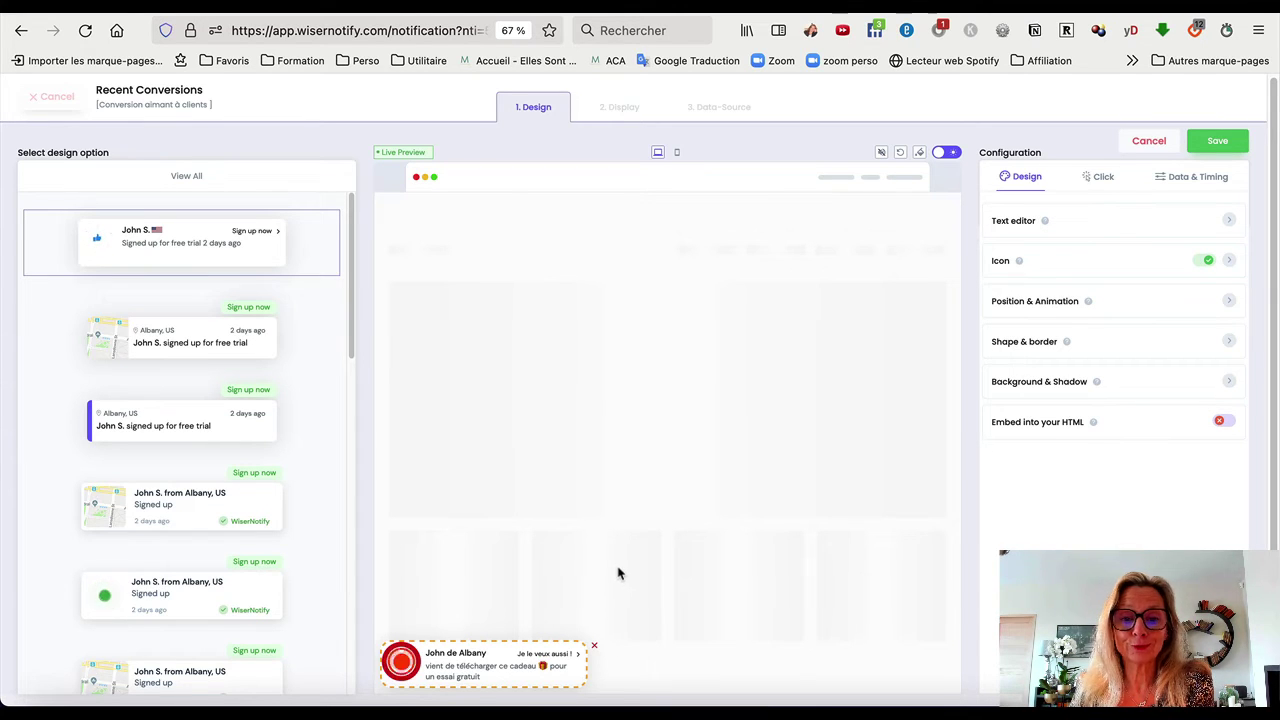
{"action": "left_click", "coordinate": [1206, 145]}
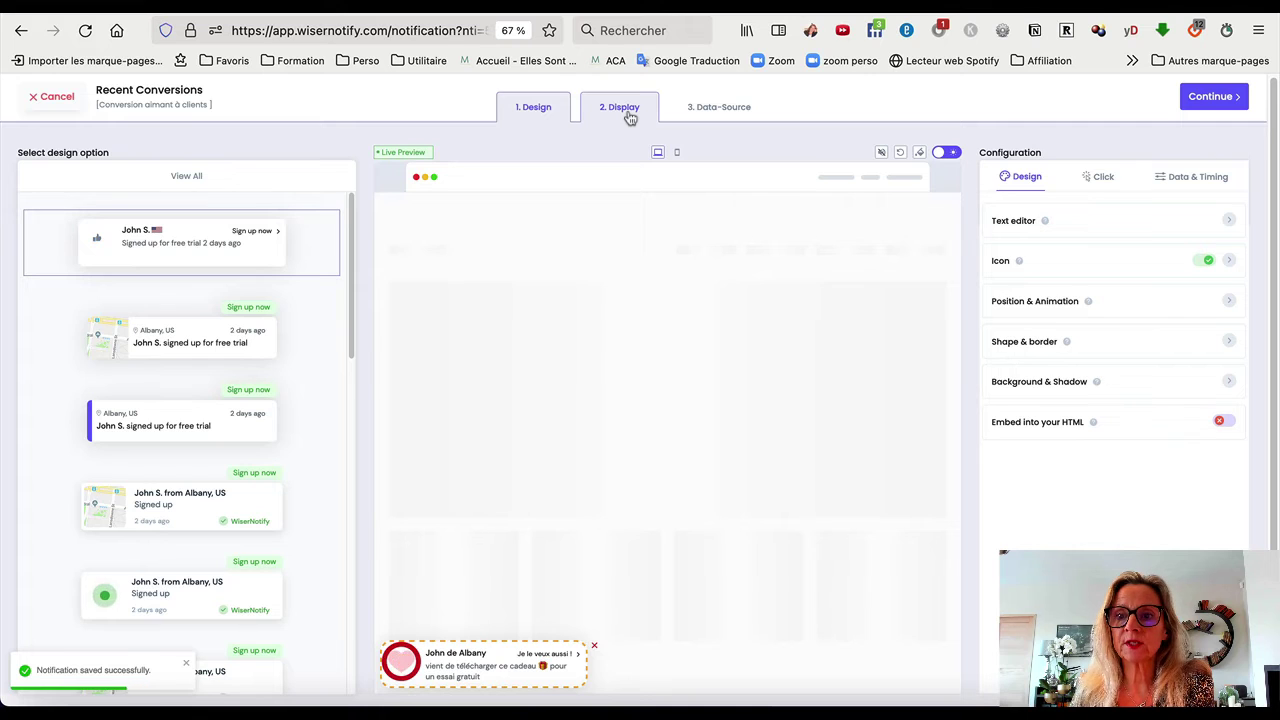
- Restrict the notification's display to pages whose URL contains "aimantaclient"
{"action": "left_click", "coordinate": [629, 114]}
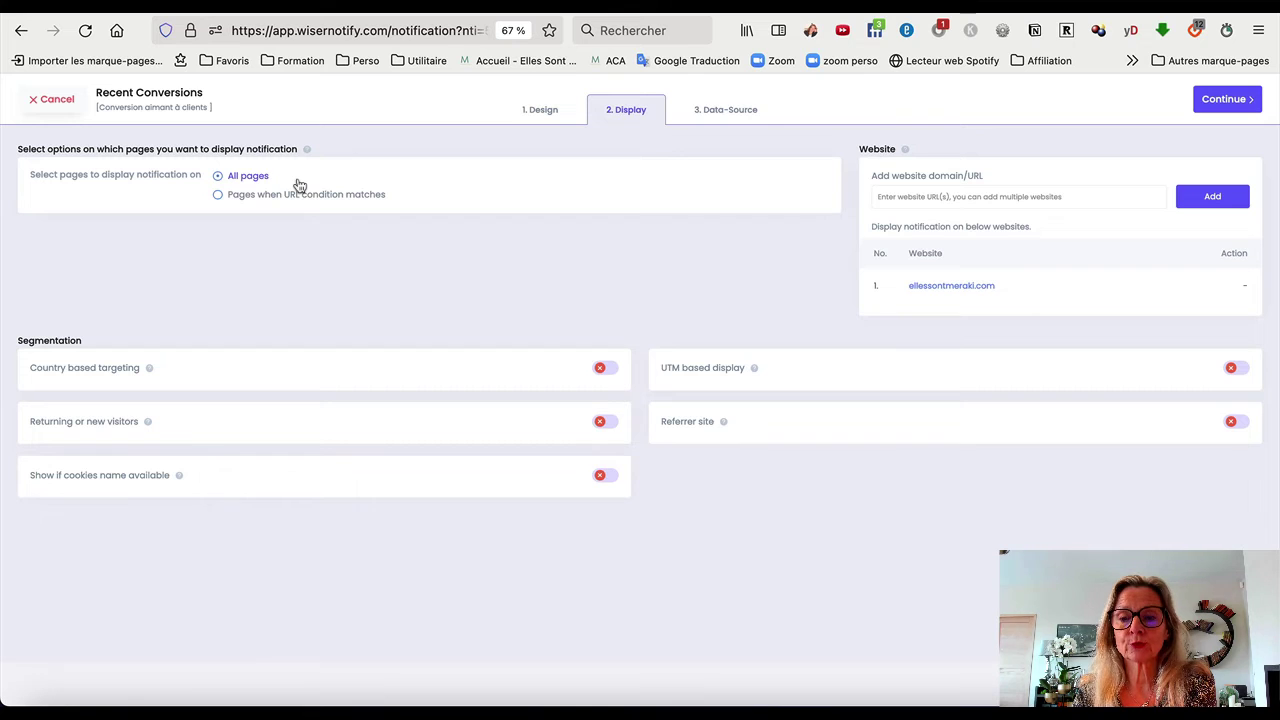
{"action": "left_click", "coordinate": [218, 196]}
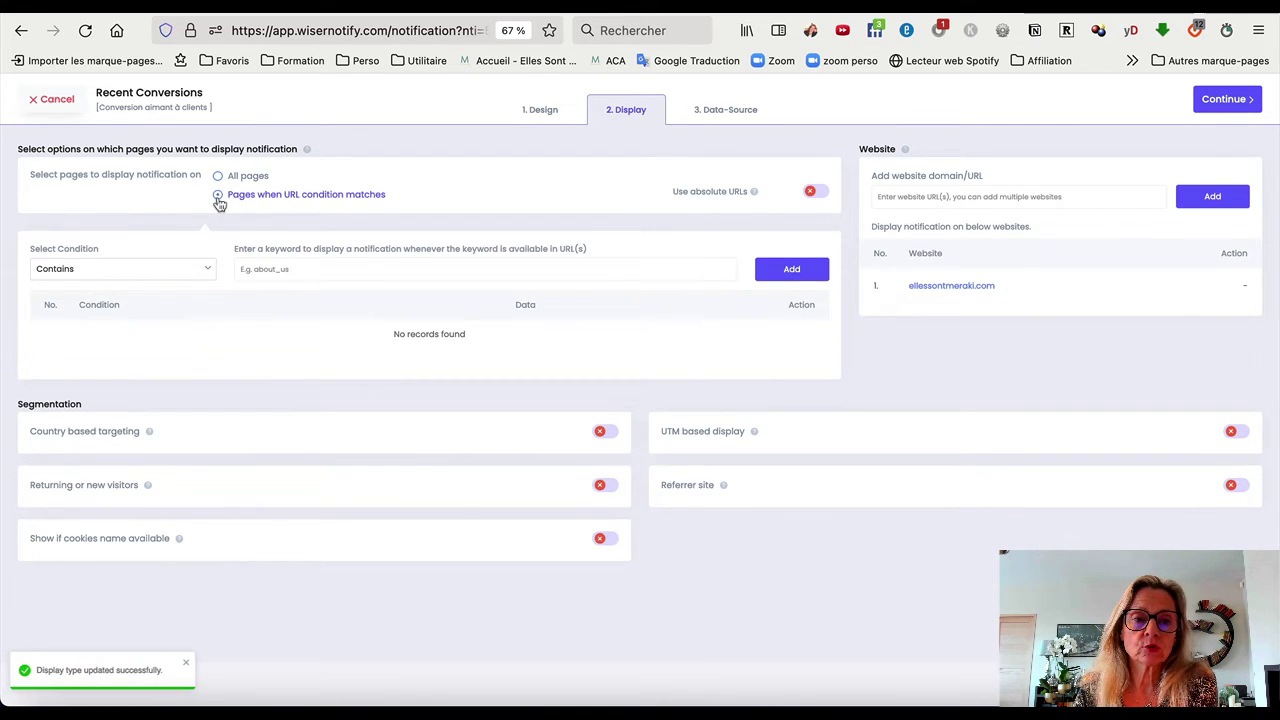
{"action": "left_click", "coordinate": [270, 272]}
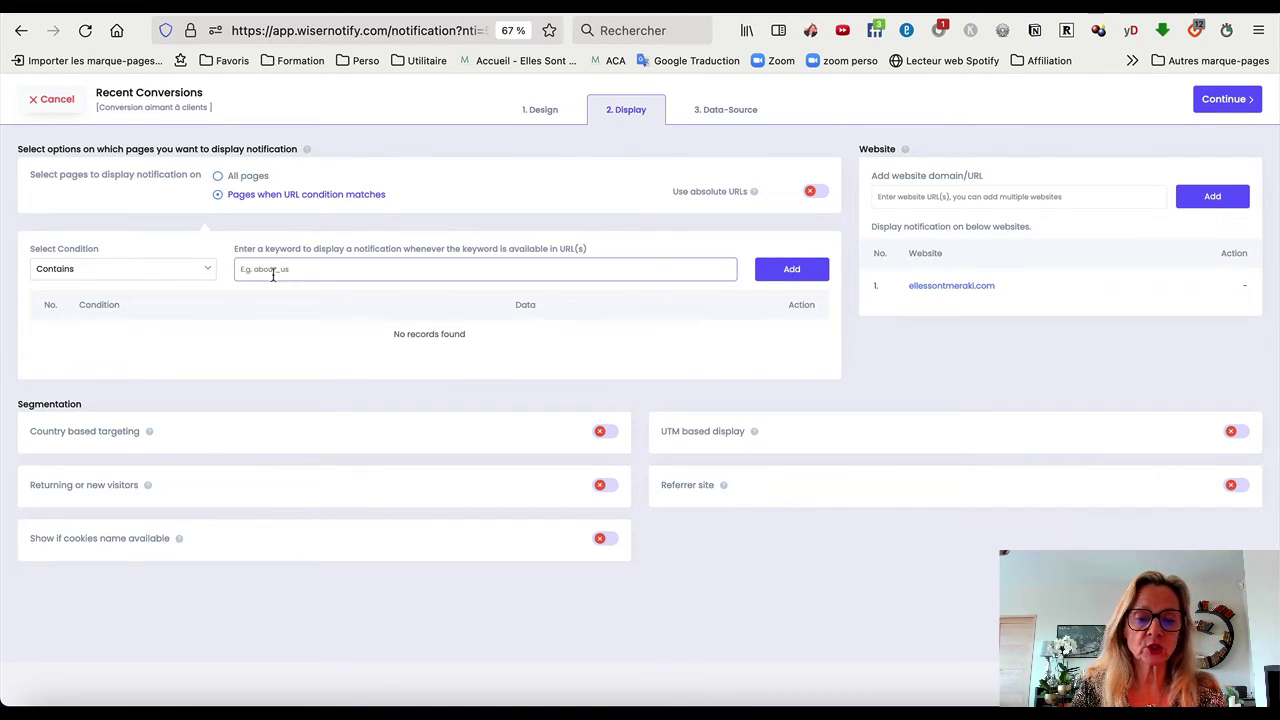
{"action": "type", "text": "aimantaclient"}
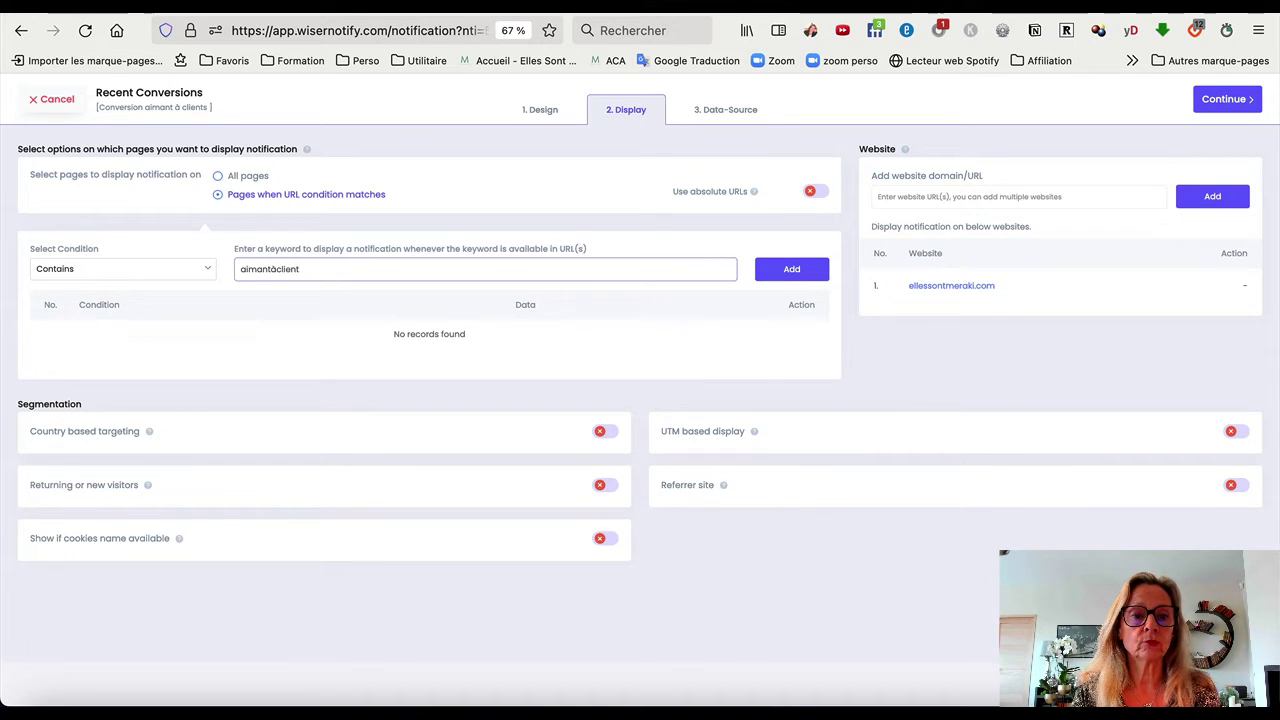
{"action": "left_click", "coordinate": [275, 270]}
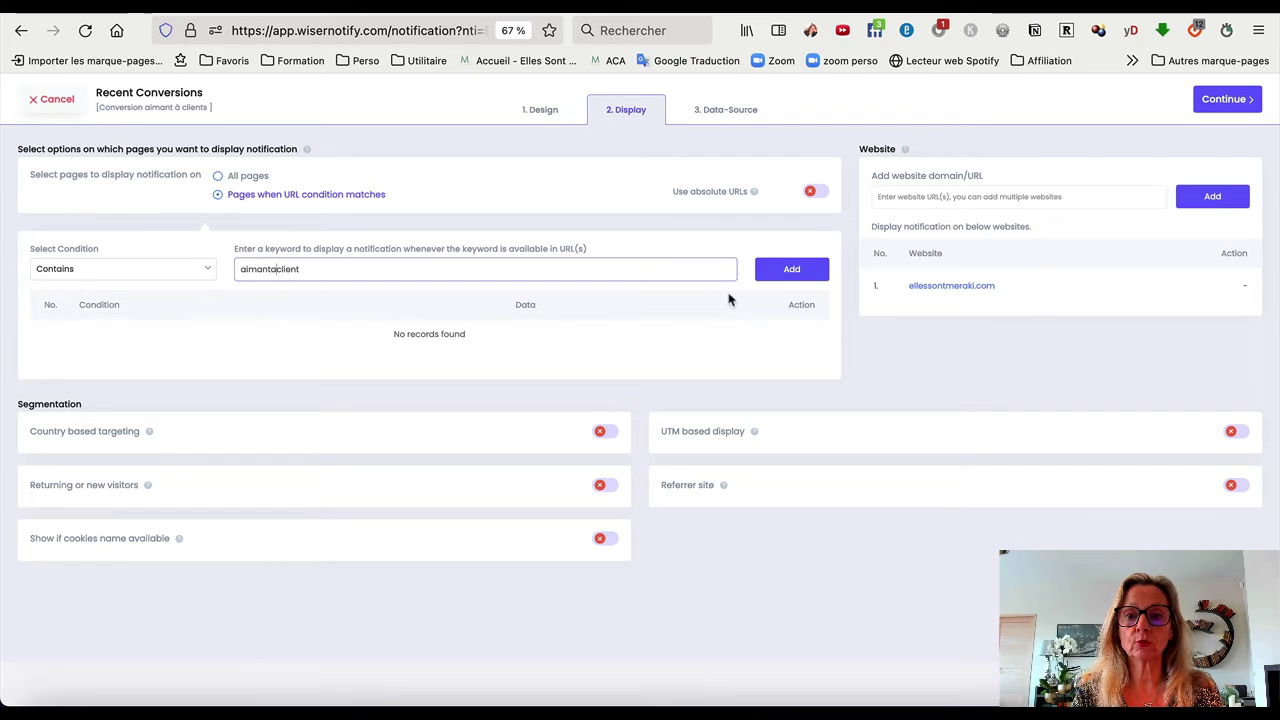
{"action": "left_click", "coordinate": [772, 273]}
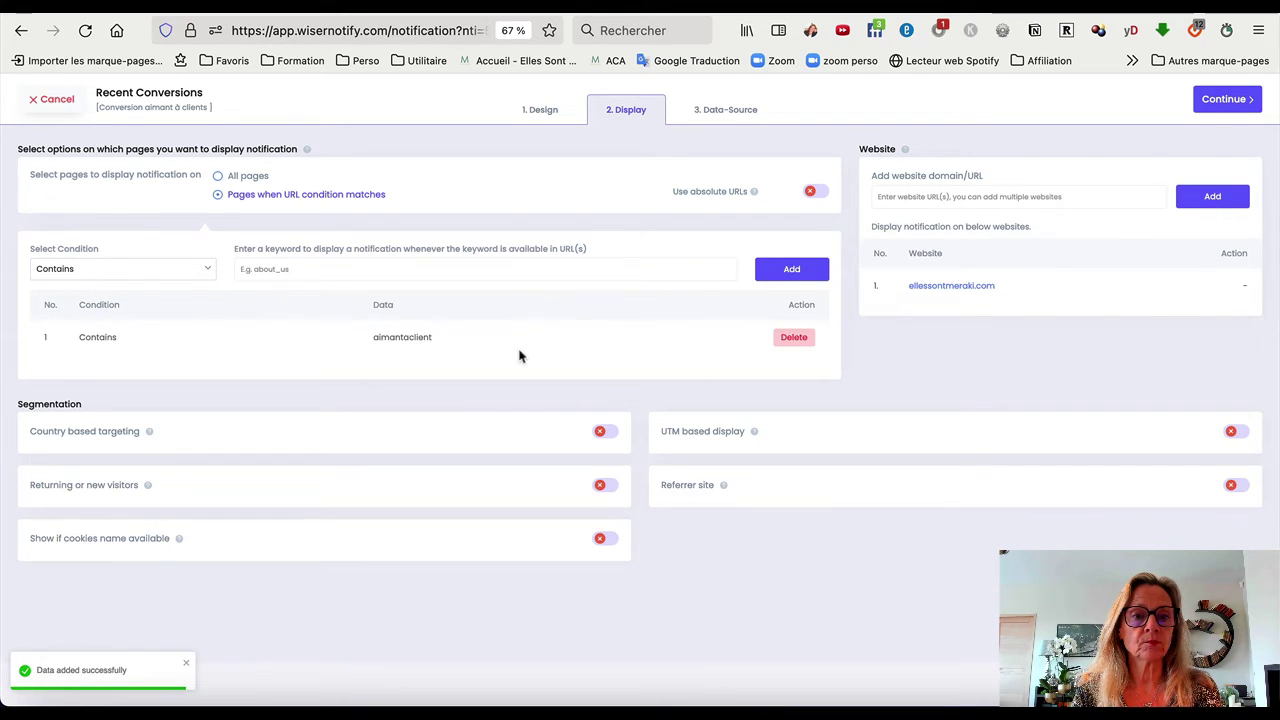
- Add a second display condition excluding URLs by using "Does not contain" with the keyword "merci"
{"action": "left_click", "coordinate": [207, 274]}
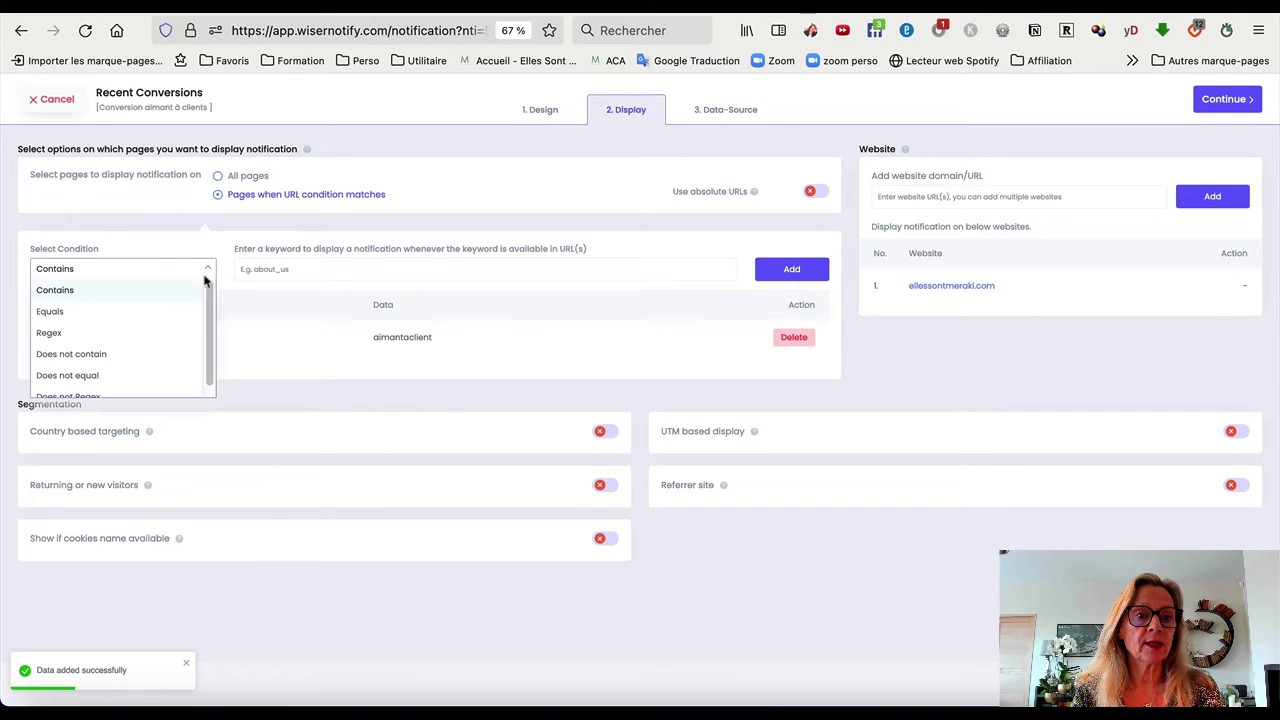
{"action": "left_click", "coordinate": [174, 355]}
{"action": "left_click", "coordinate": [273, 270]}
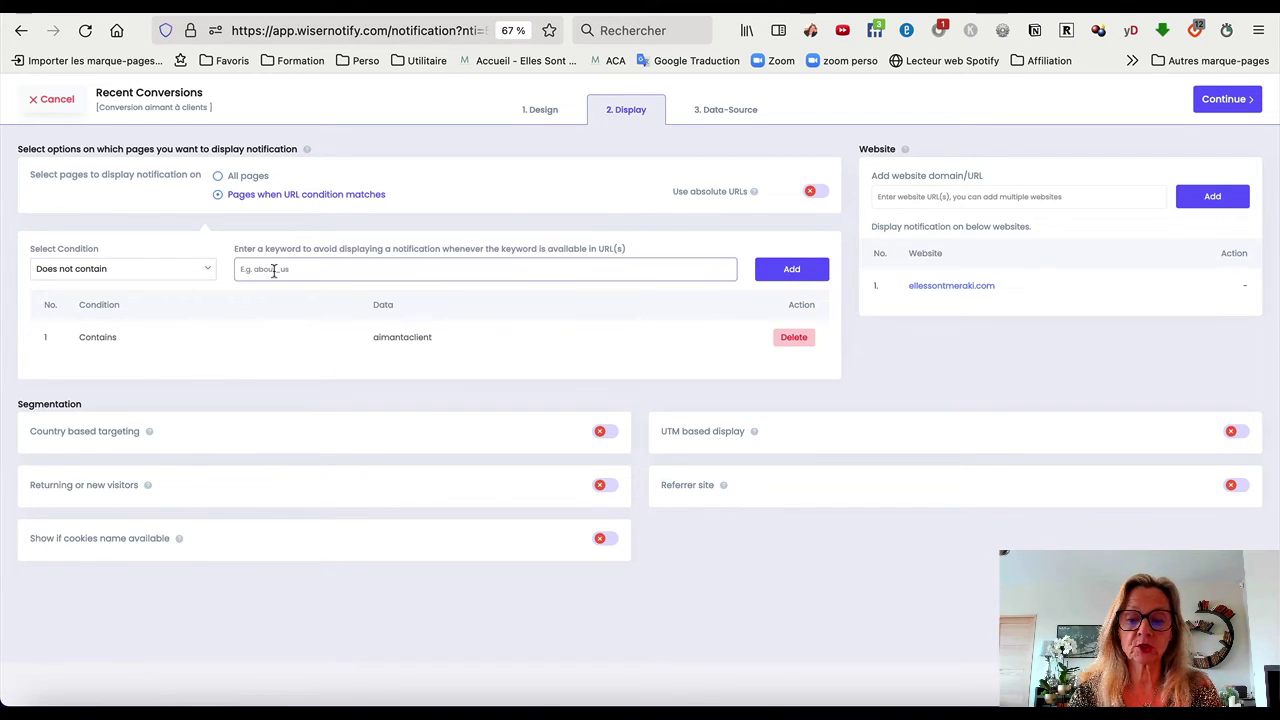
{"action": "type", "text": "merci"}
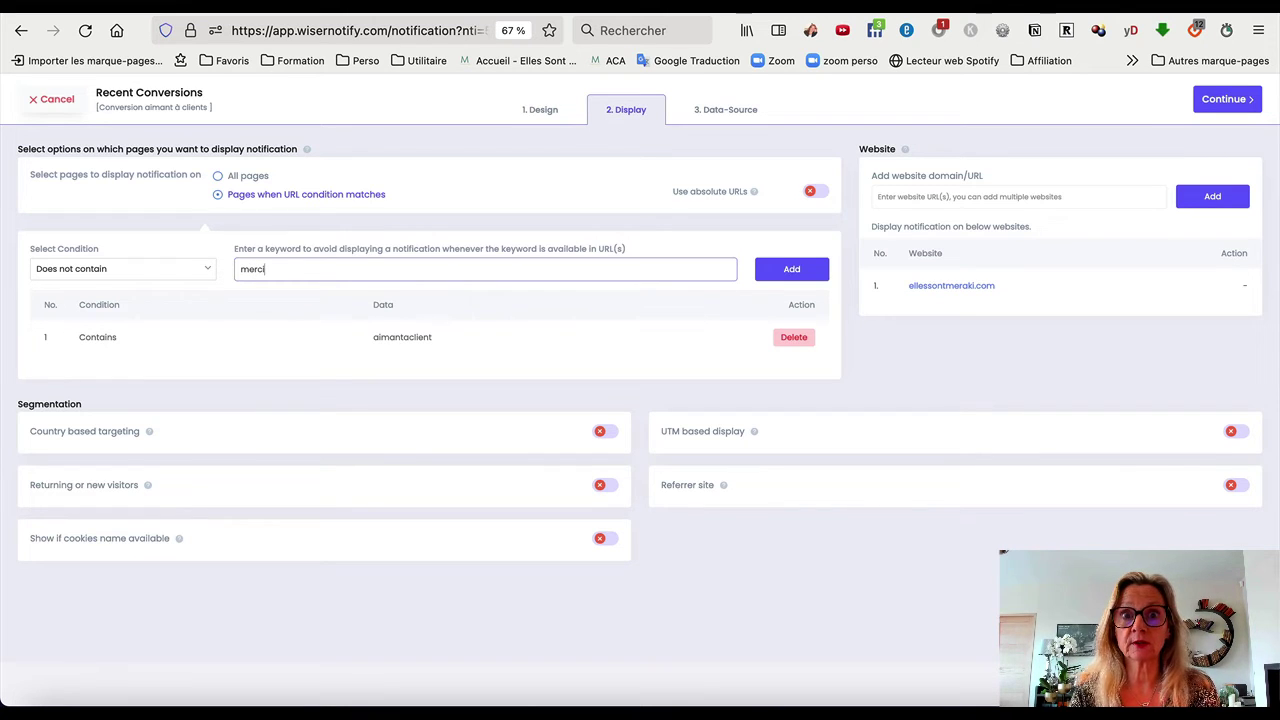
{"action": "left_click", "coordinate": [786, 270]}
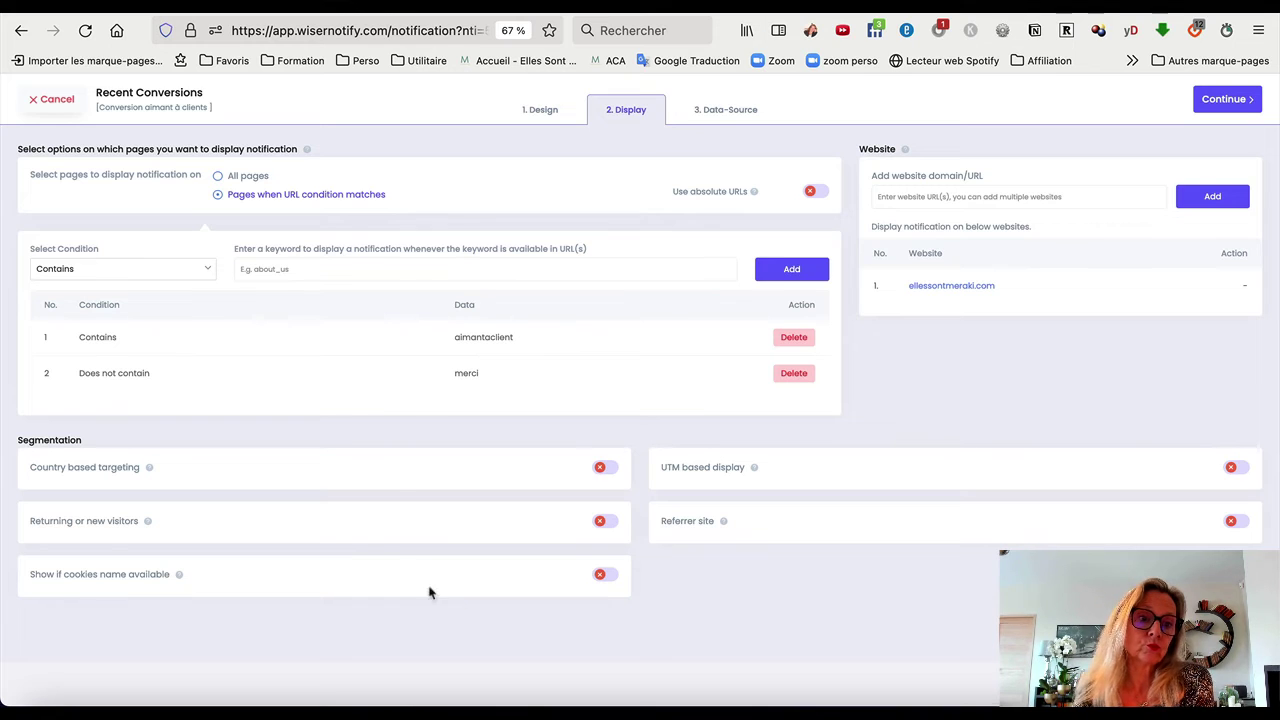
{"action": "mouse_move", "coordinate": [150, 471]}
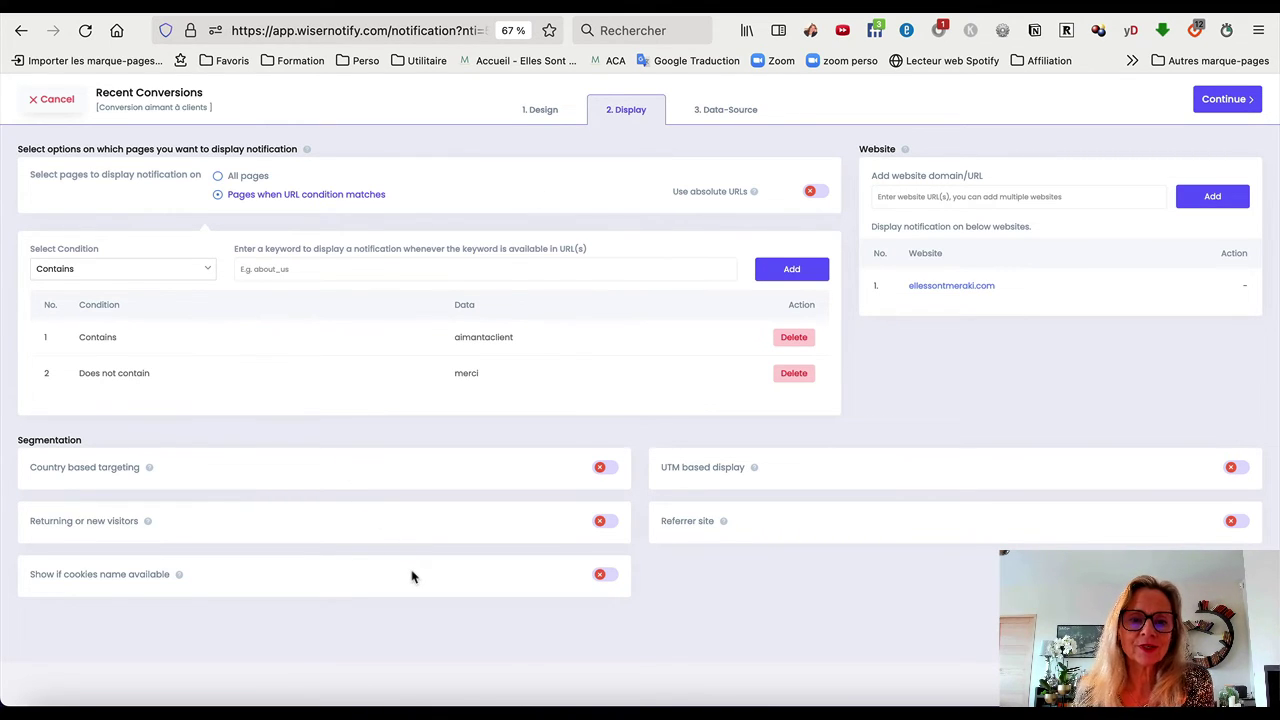
- In the data source settings, capture form submissions only from pages whose URL contains "merci_aimant"
{"action": "left_click", "coordinate": [727, 112]}
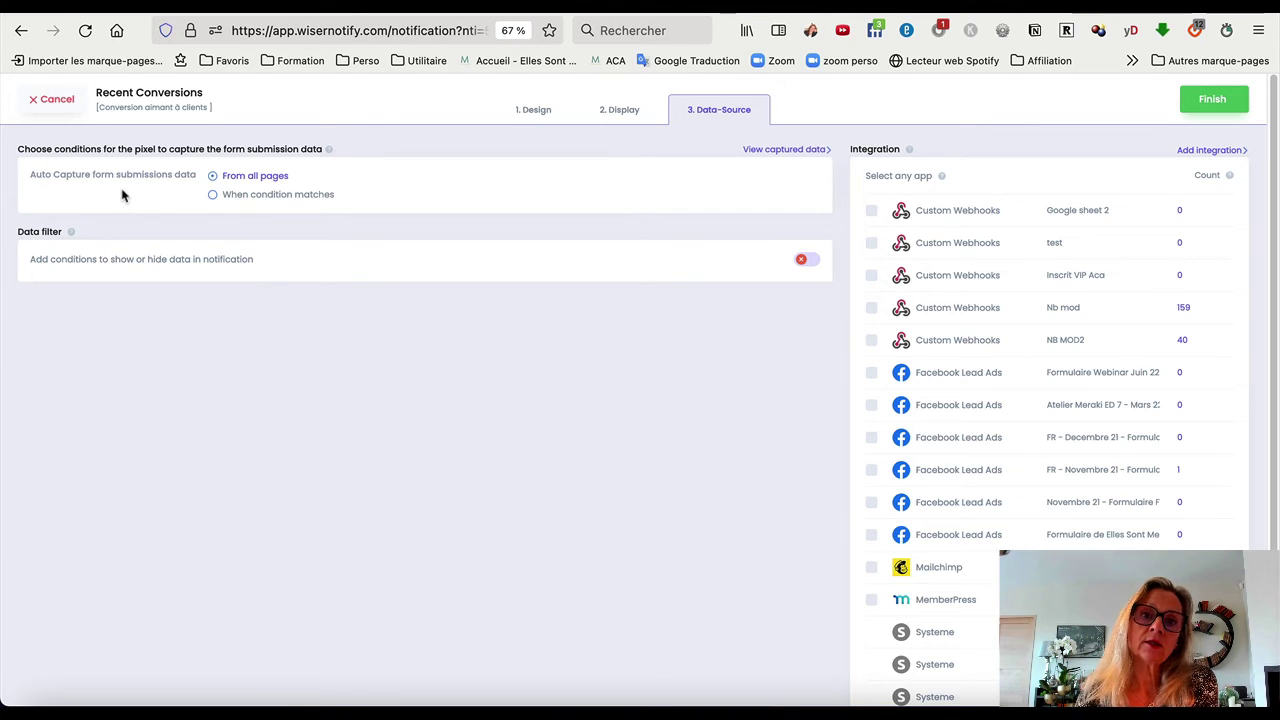
{"action": "left_click", "coordinate": [212, 195]}
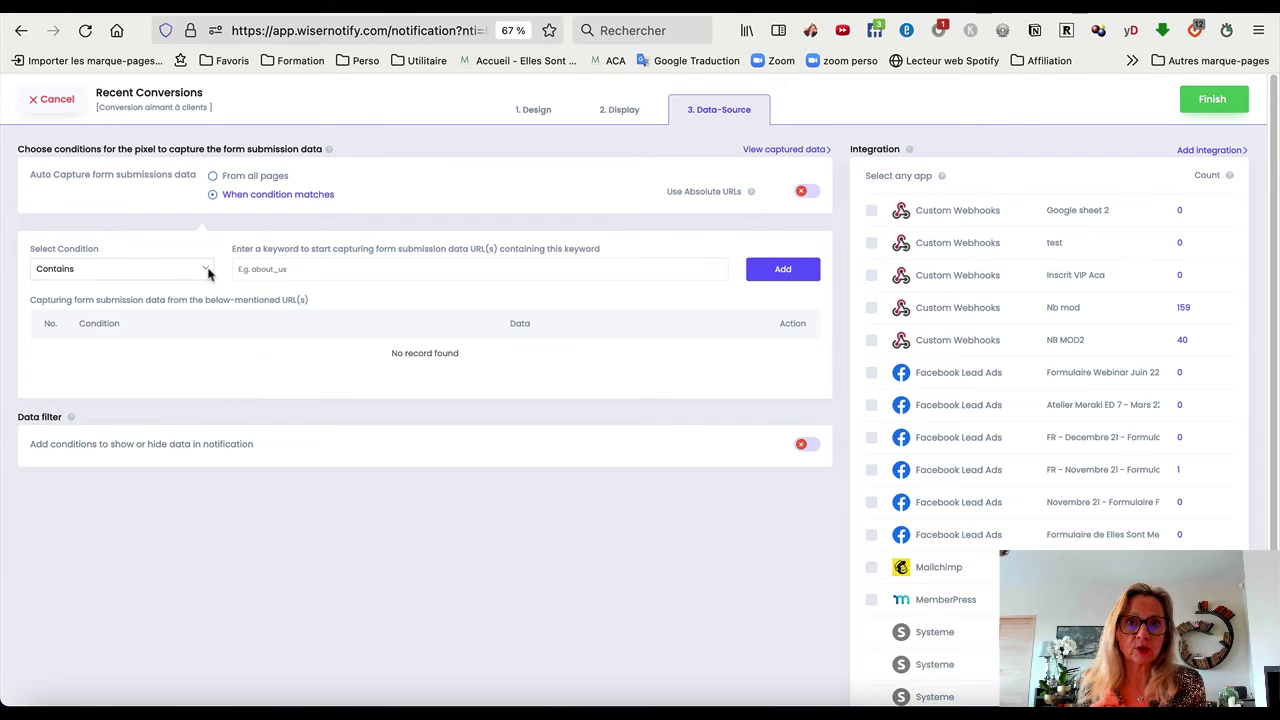
{"action": "left_click", "coordinate": [270, 272]}
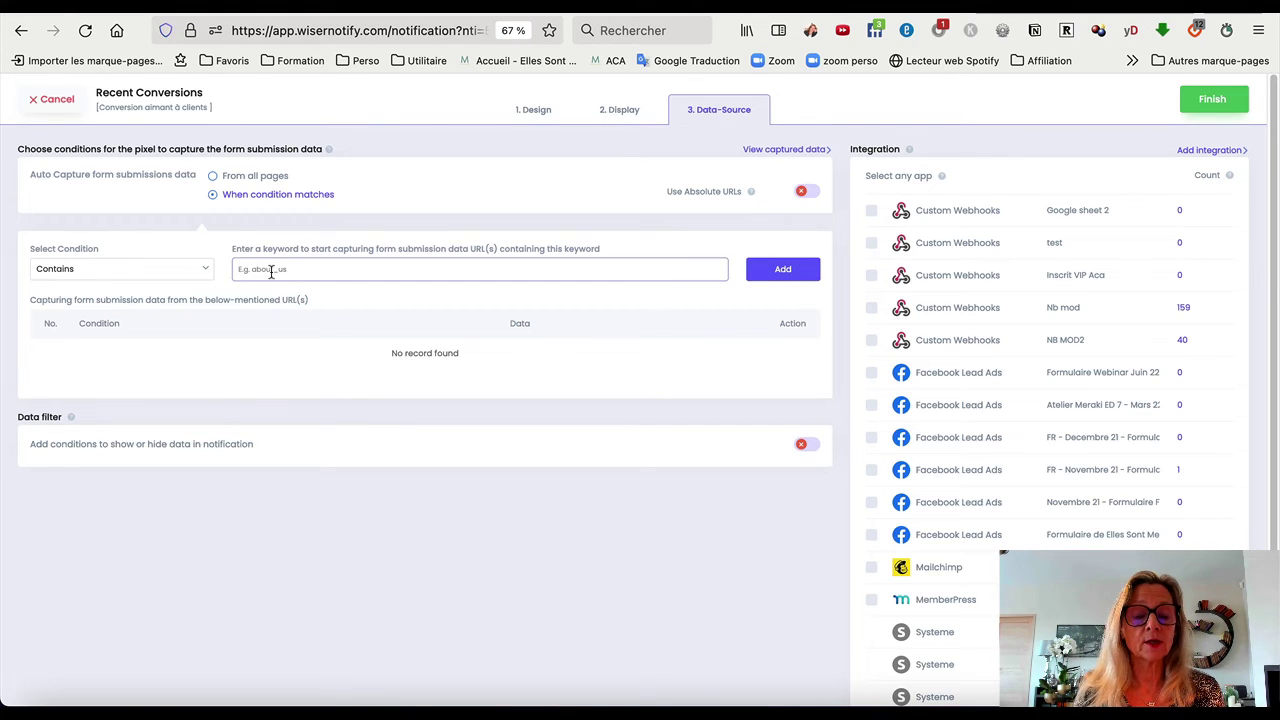
{"action": "type", "text": "mer"}
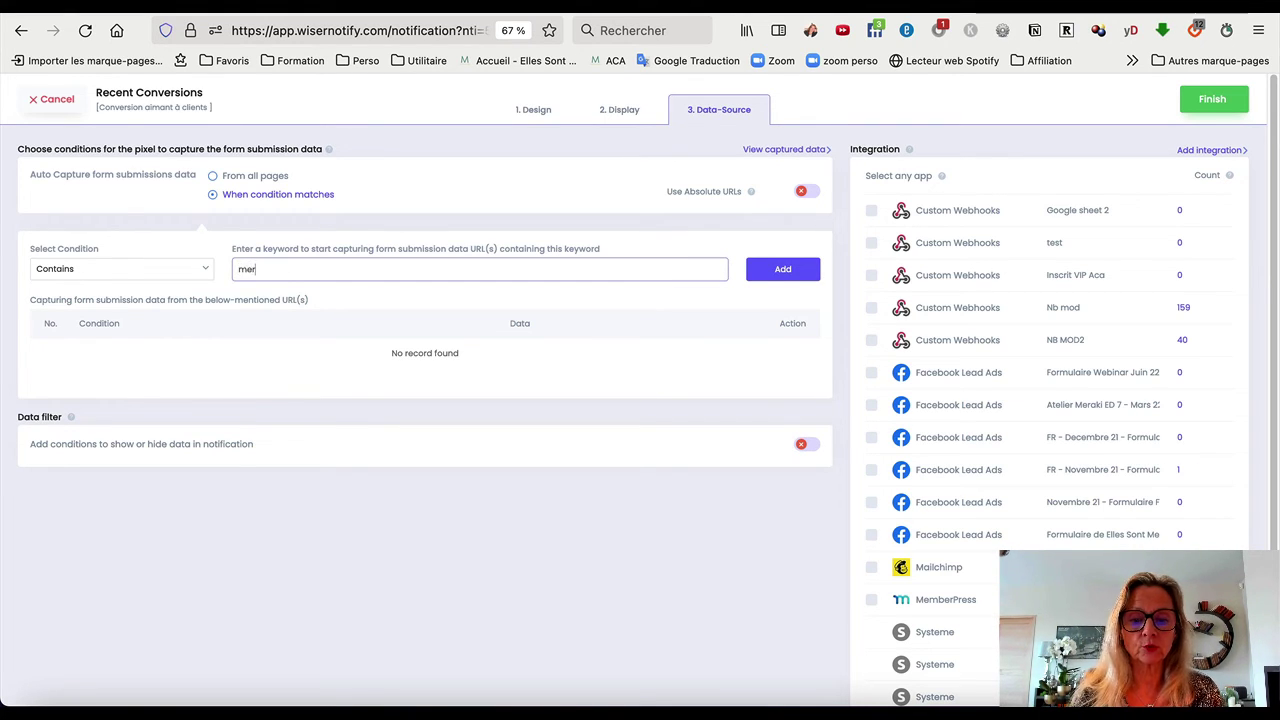
{"action": "type", "text": "ci"}
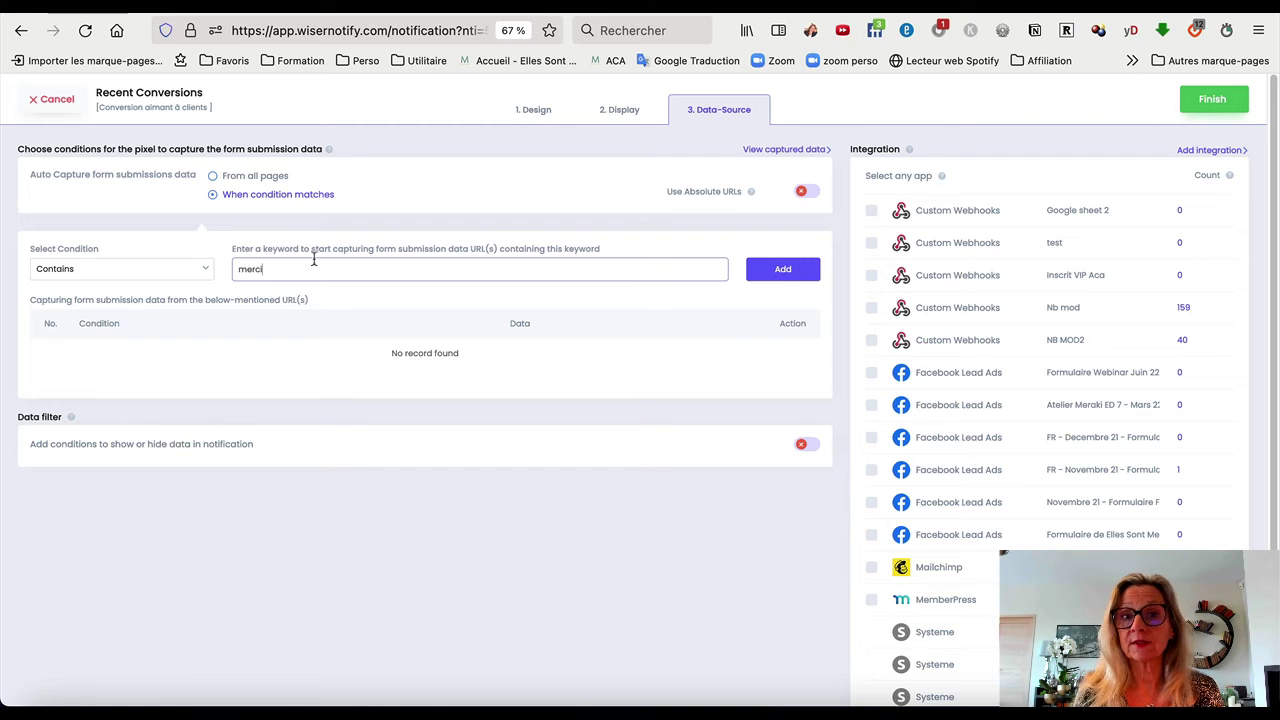
{"action": "type", "text": "_aimant"}
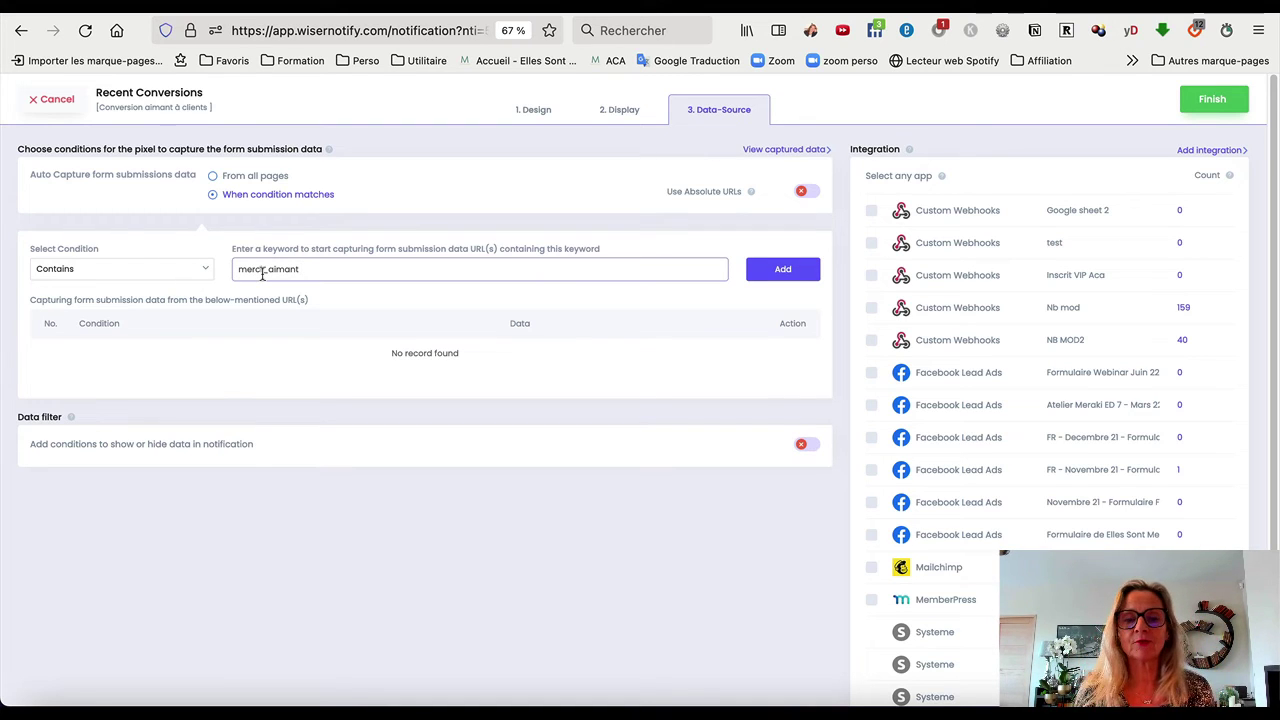
{"action": "left_click", "coordinate": [785, 273]}
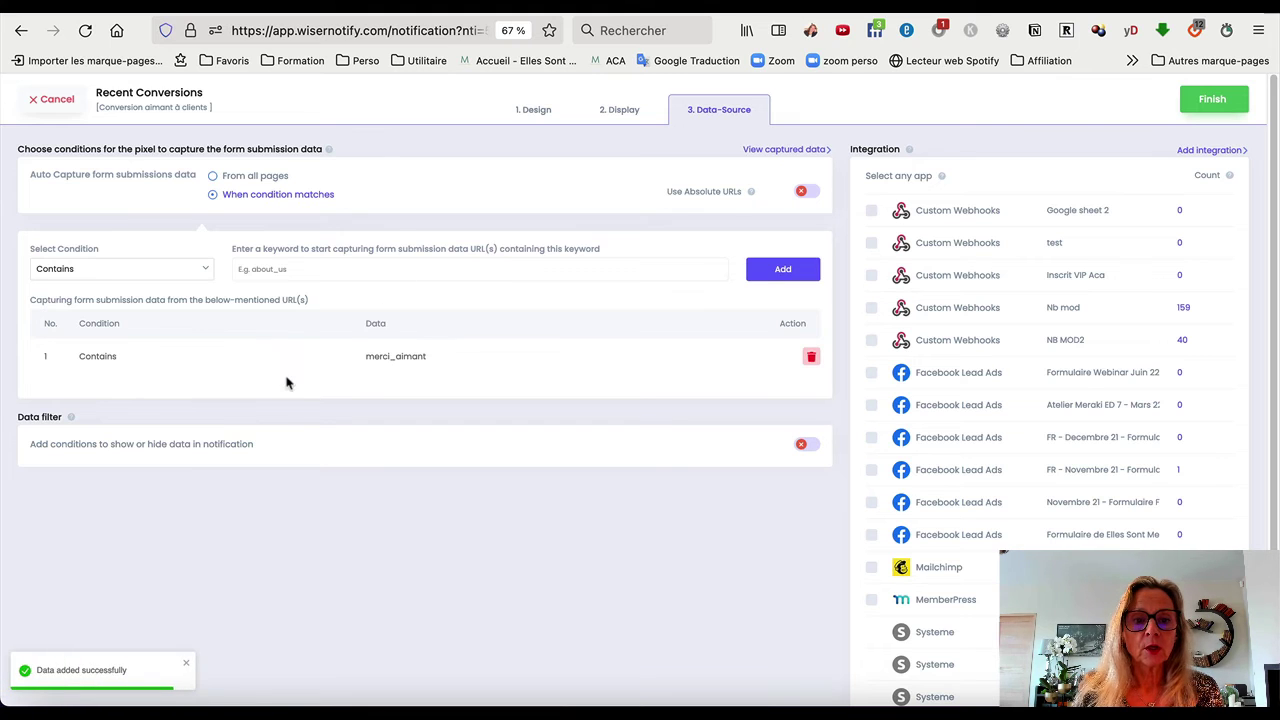
- Check the captured form submission data and the condition options offered by the data filter, leaving the filter off
{"action": "left_click", "coordinate": [772, 151]}
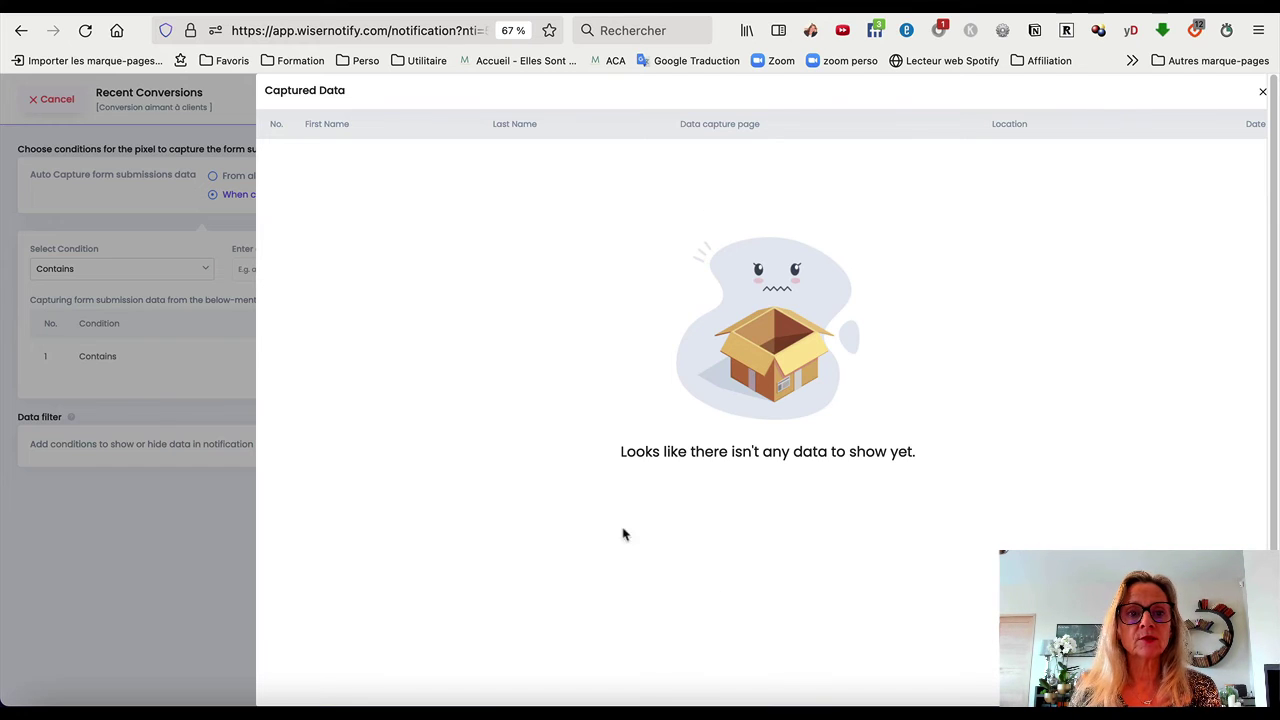
{"action": "left_click", "coordinate": [1260, 93]}
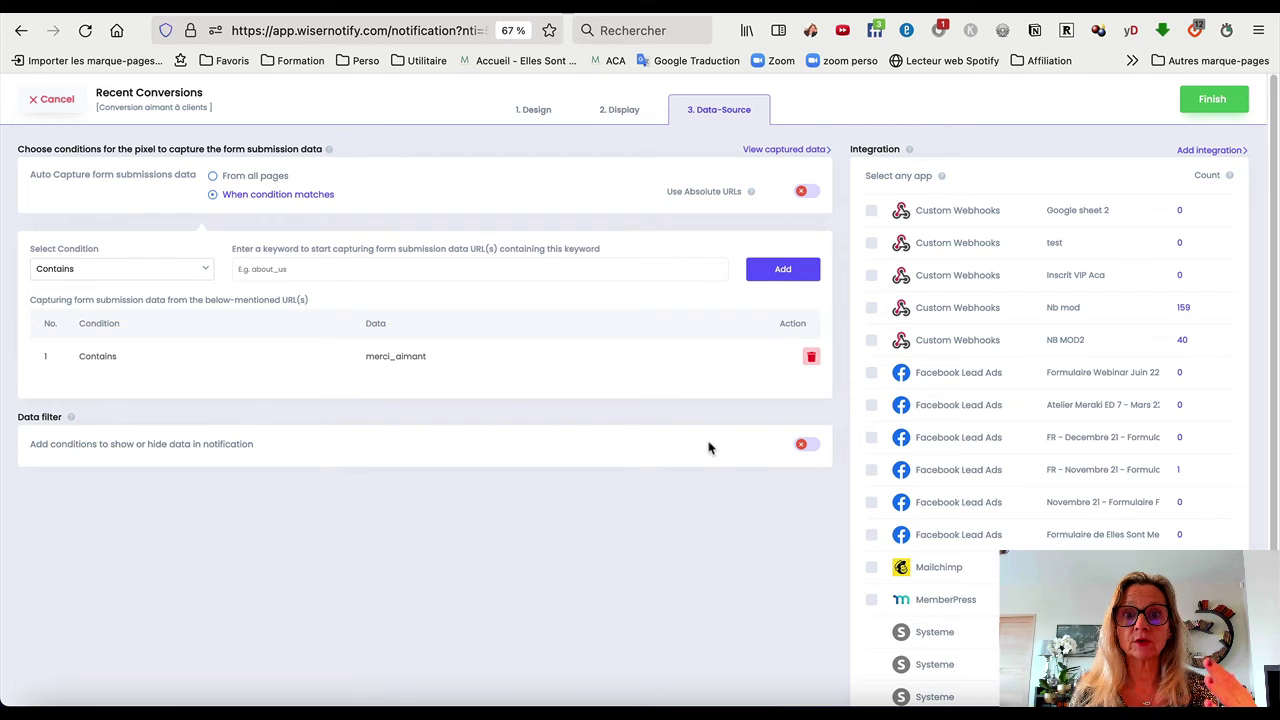
{"action": "left_click", "coordinate": [806, 446]}
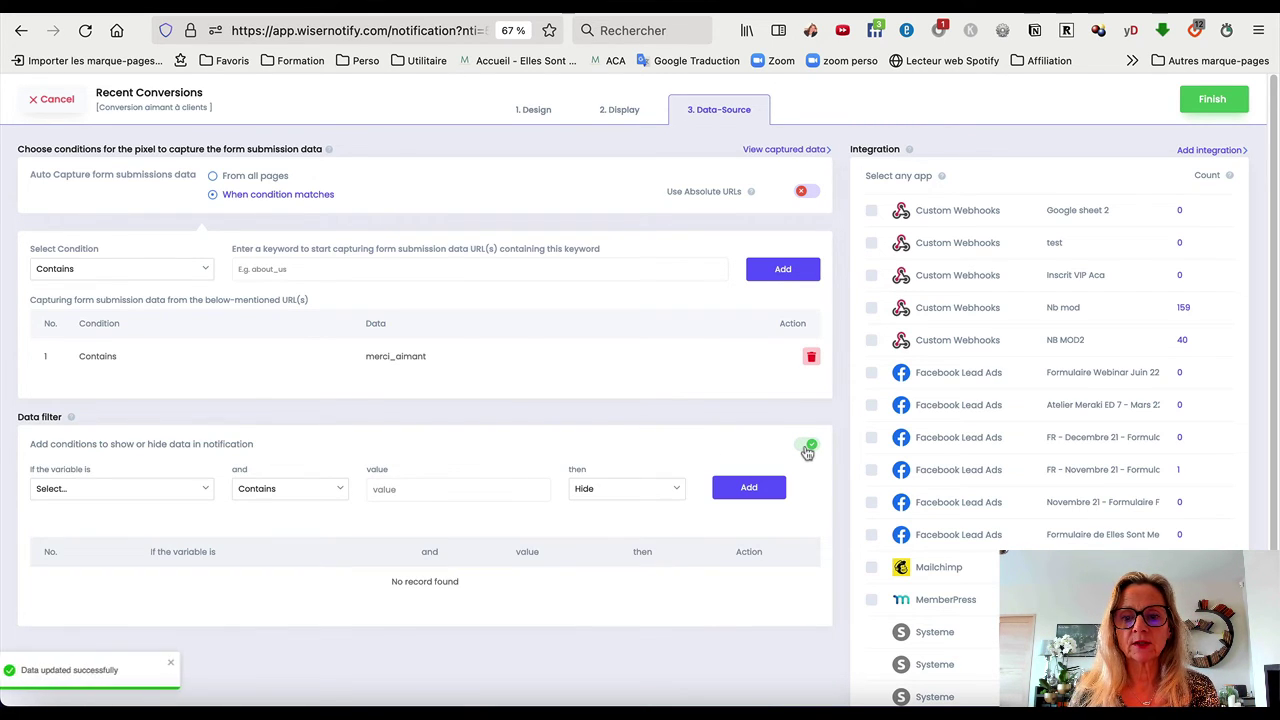
{"action": "left_click", "coordinate": [806, 447]}
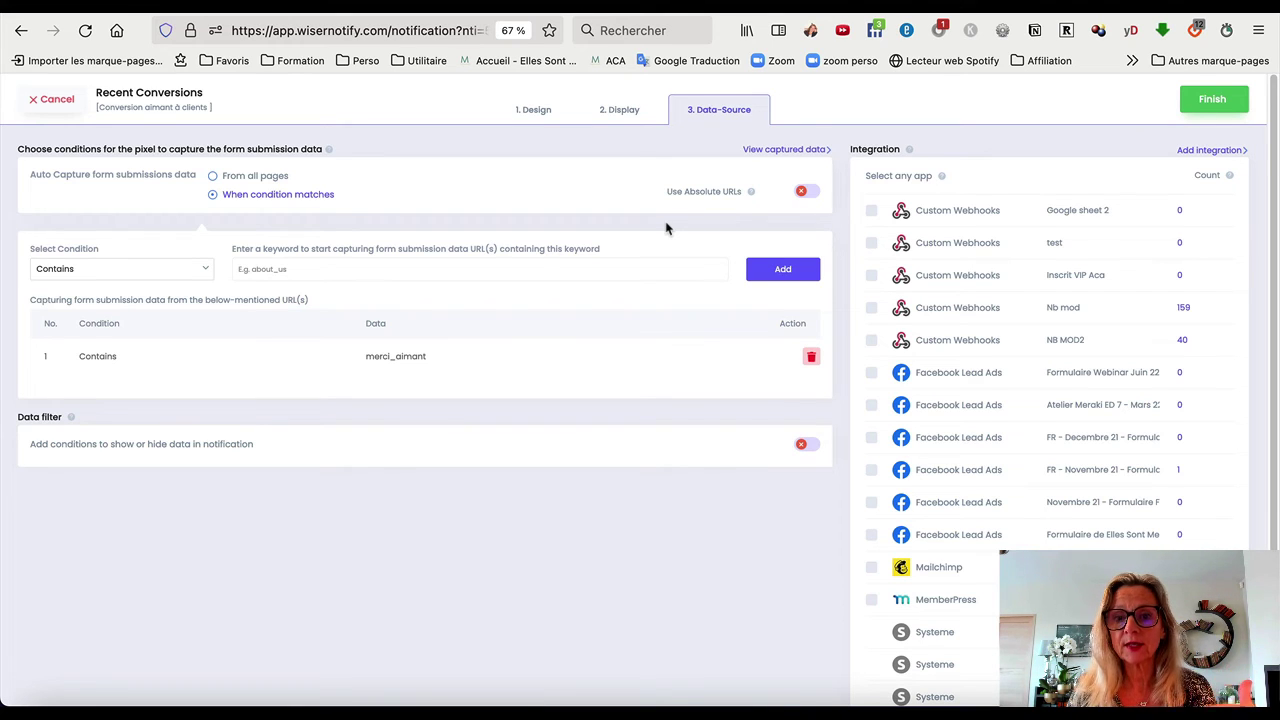
- Review the integrations listed as possible data sources and the catalogue of apps available to connect
{"action": "scroll", "coordinate": [680, 320], "scroll_direction": "down", "scroll_amount": 2}
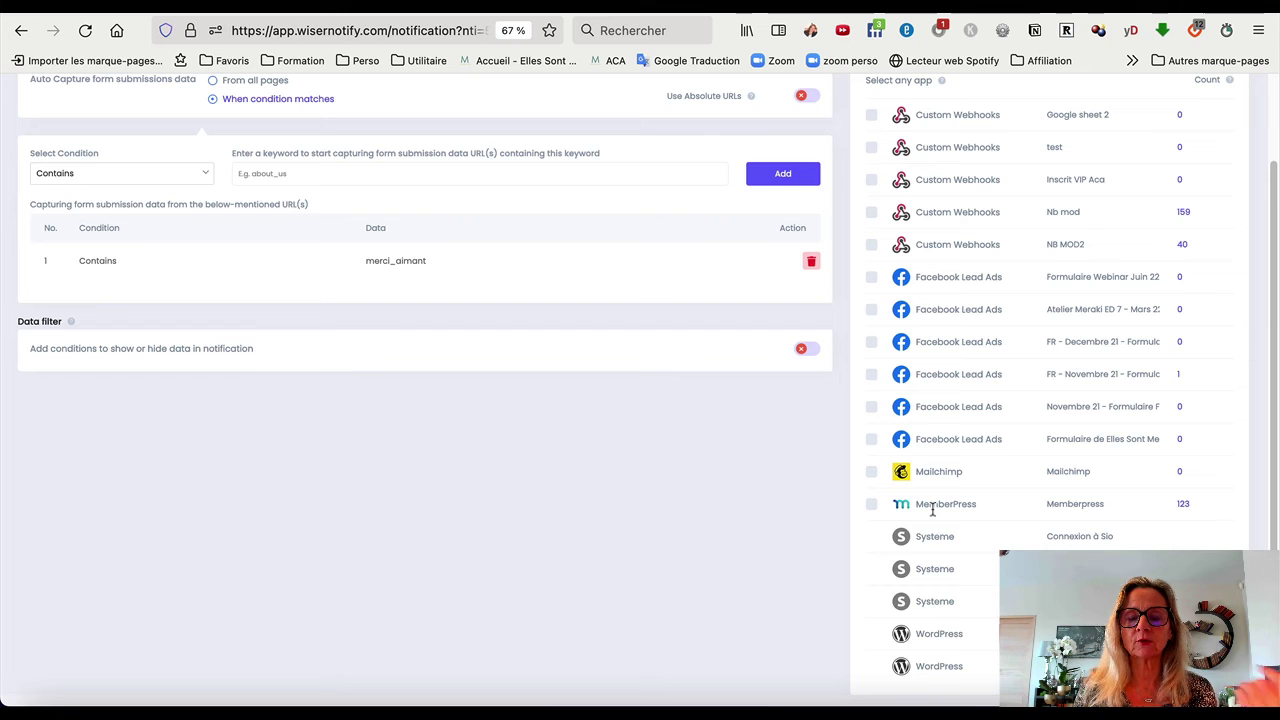
{"action": "scroll", "coordinate": [932, 510], "scroll_direction": "up", "scroll_amount": 2}
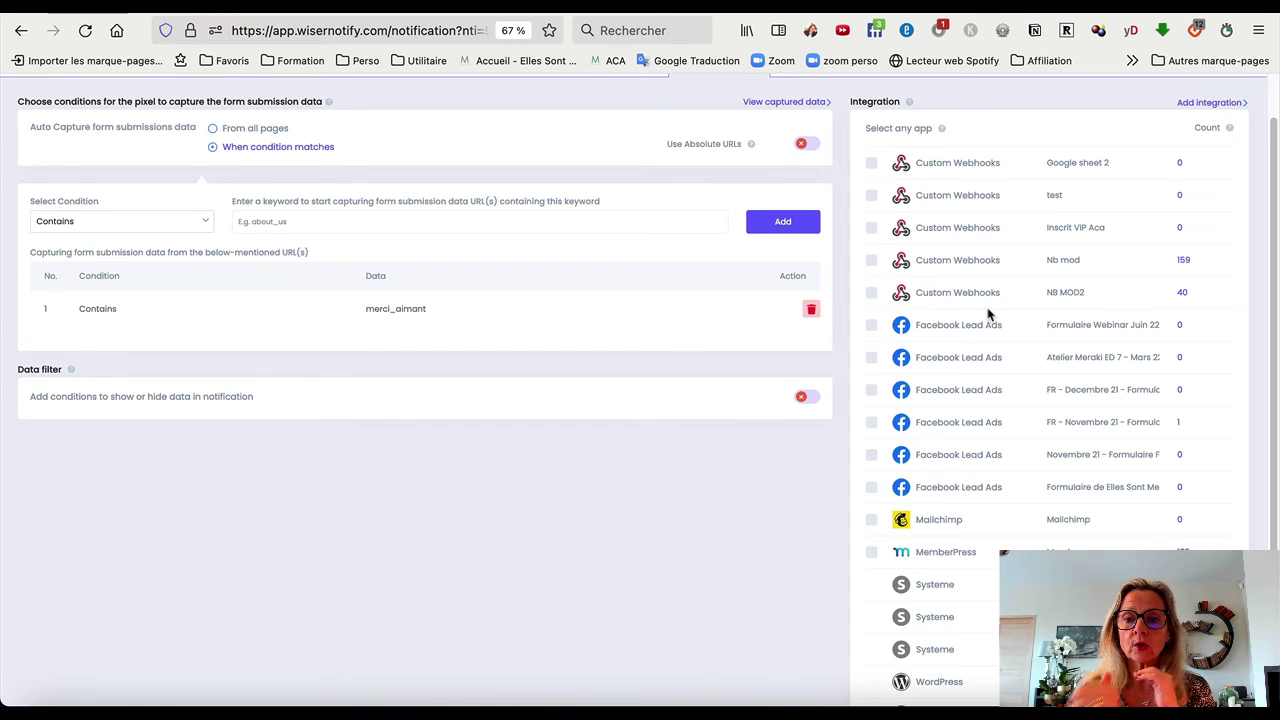
{"action": "scroll", "coordinate": [988, 314], "scroll_direction": "up", "scroll_amount": 1}
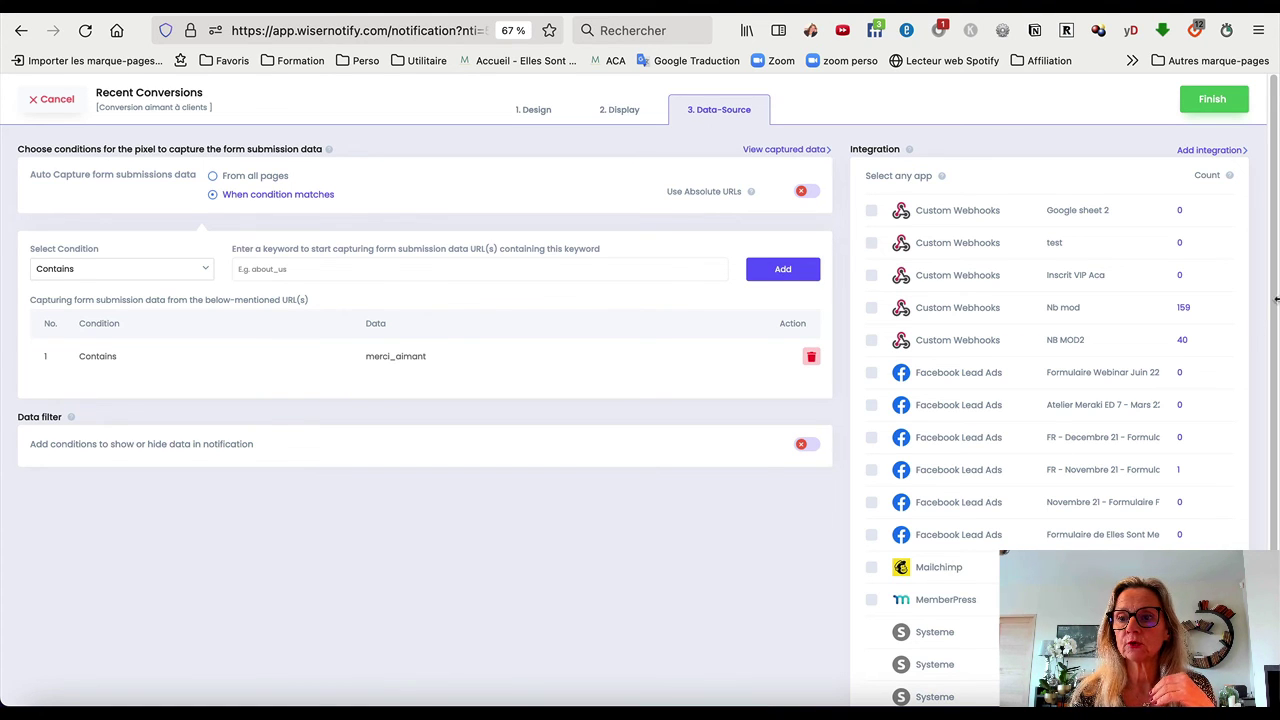
{"action": "left_click", "coordinate": [1206, 152]}
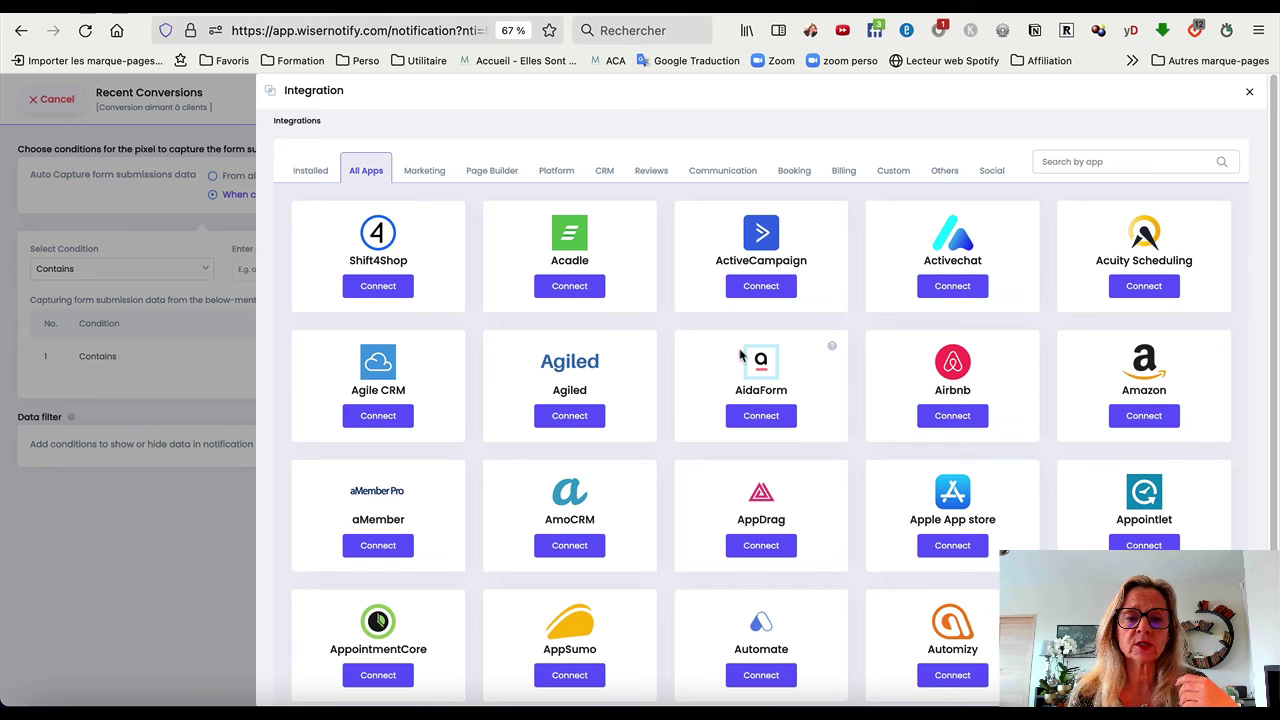
{"action": "left_click", "coordinate": [1250, 95]}
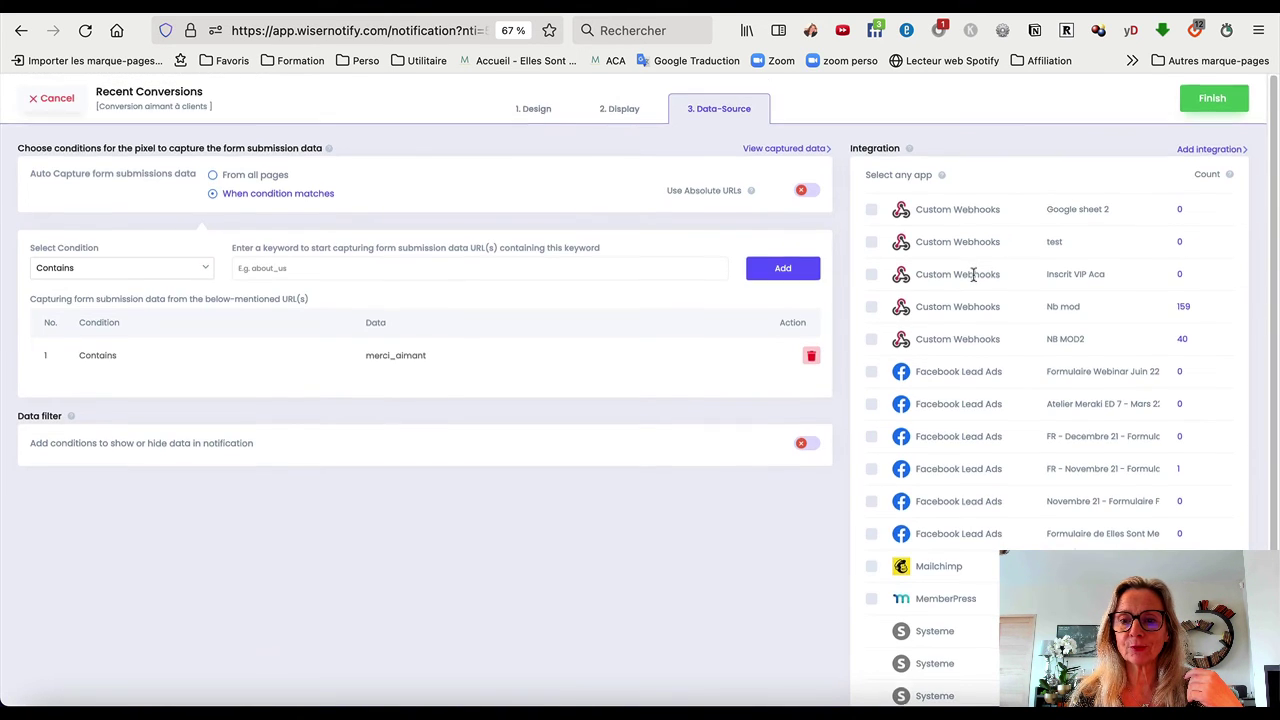
{"action": "scroll", "coordinate": [971, 274], "scroll_direction": "down", "scroll_amount": 2}
{"action": "scroll", "coordinate": [971, 276], "scroll_direction": "up", "scroll_amount": 2}
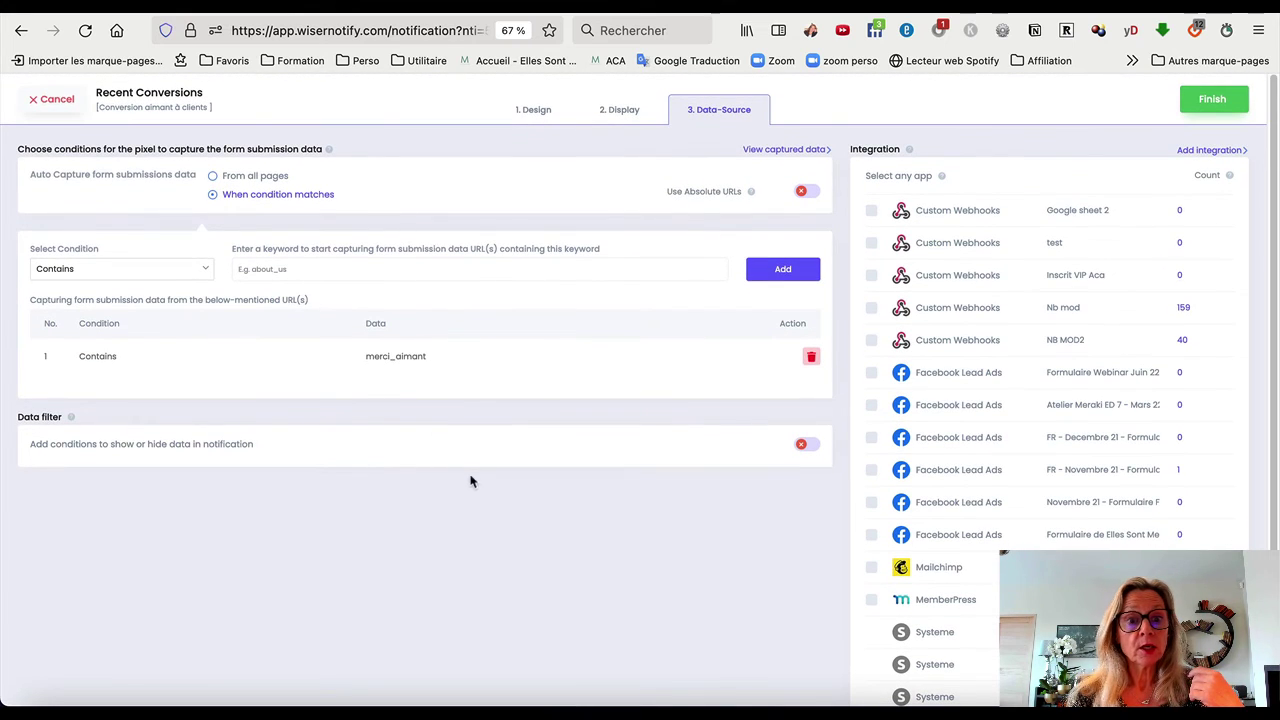
- Finish the notification setup, choosing not to turn the notification on now
{"action": "left_click", "coordinate": [1222, 97]}
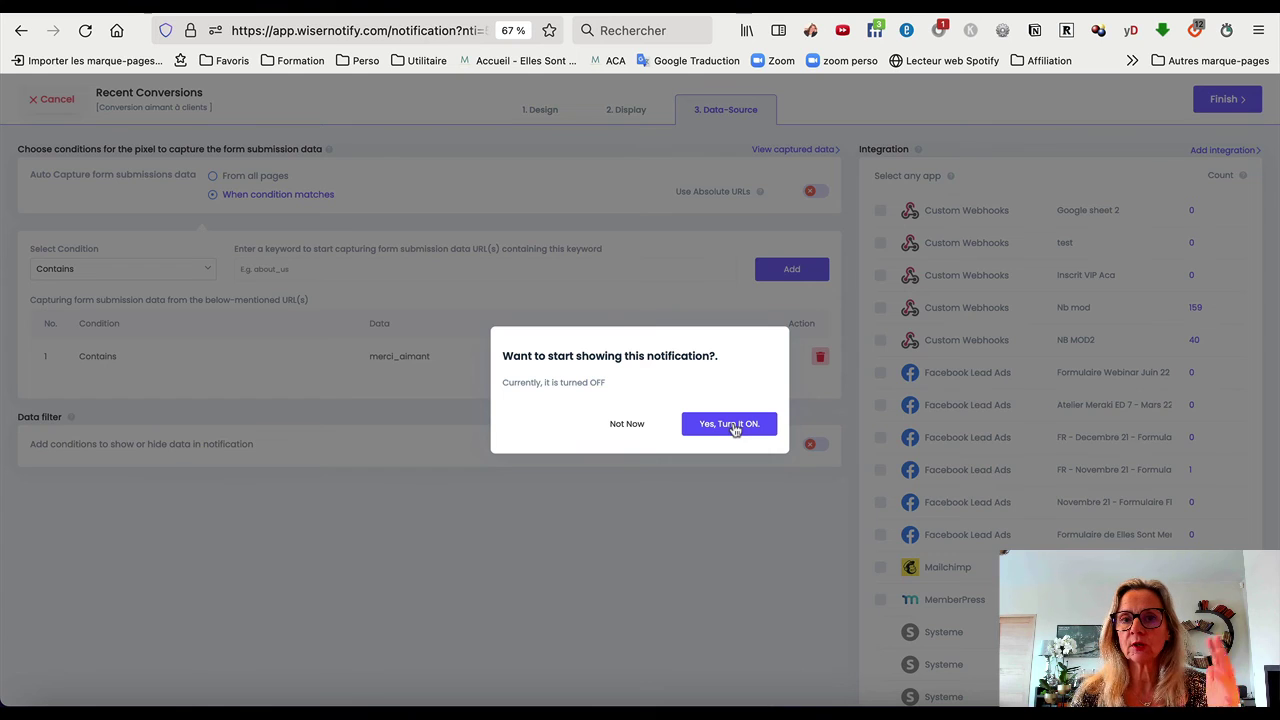
{"action": "left_click", "coordinate": [630, 430]}
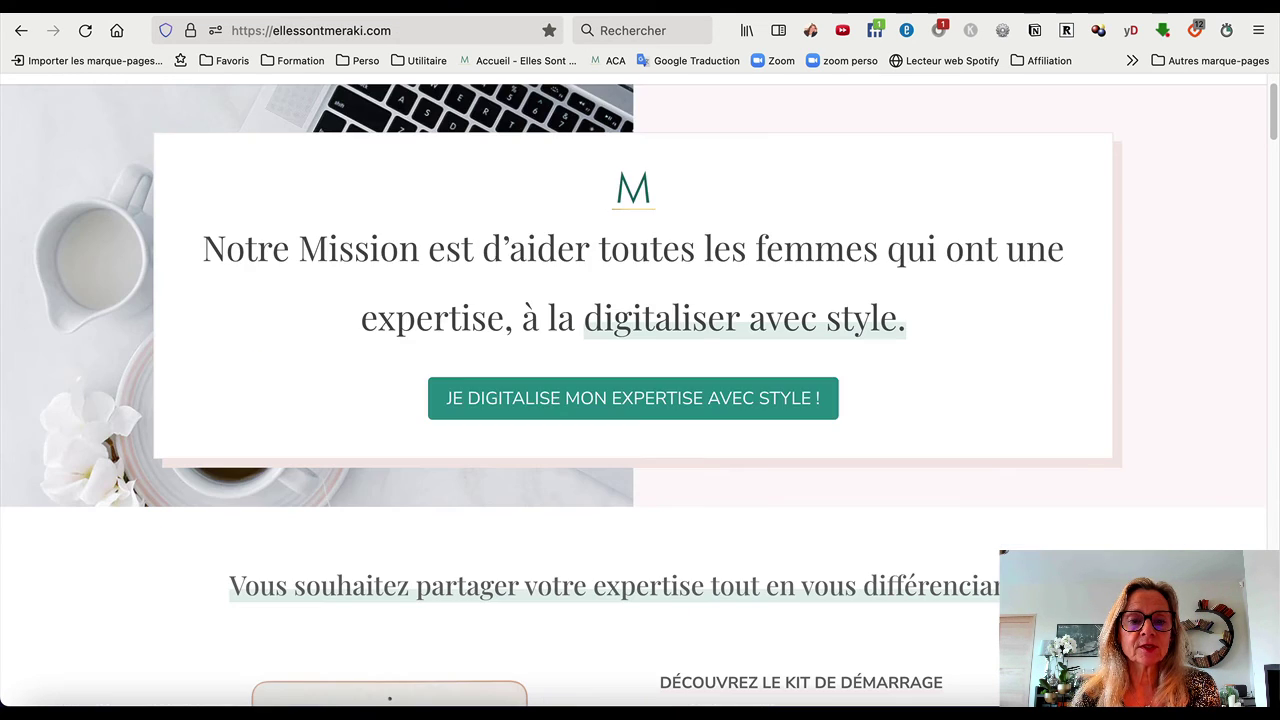
- Examine the live download notification on the ellessontmeraki.com home page and follow its "Je le veux aussi !" link
{"action": "scroll", "coordinate": [555, 414], "scroll_direction": "down", "scroll_amount": 2}
{"action": "scroll", "coordinate": [557, 414], "scroll_direction": "down", "scroll_amount": 5}
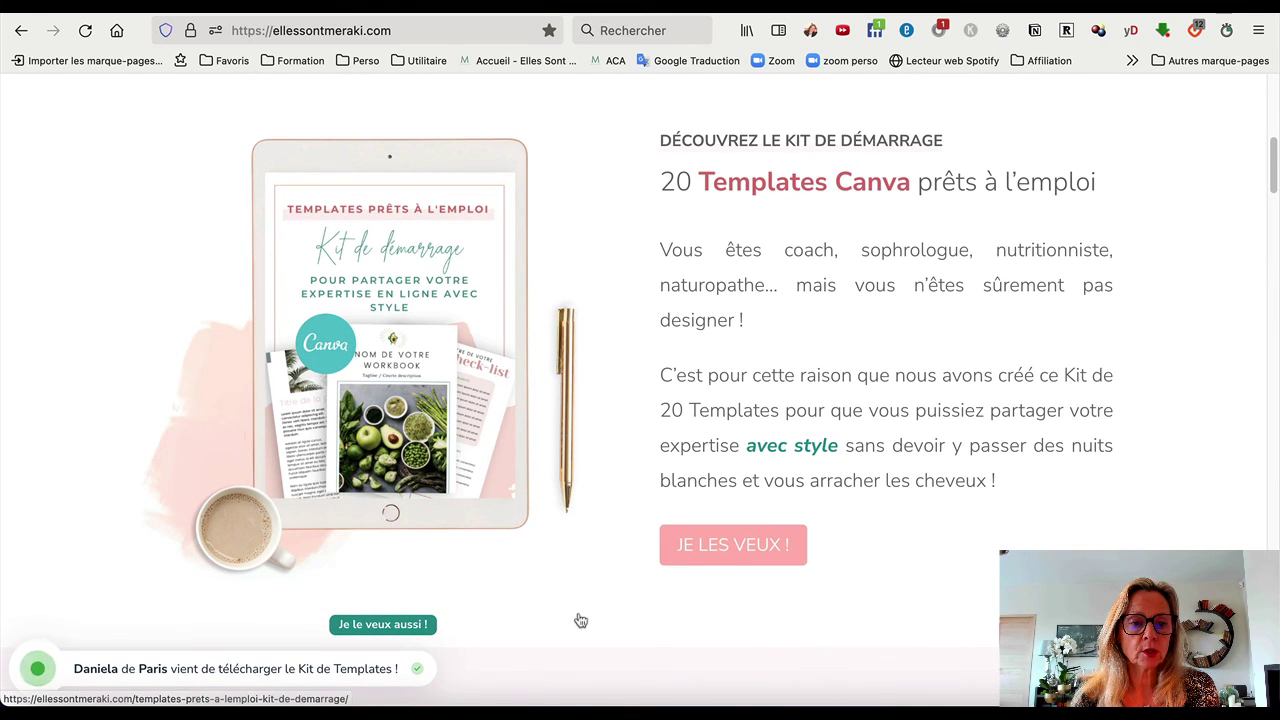
{"action": "scroll", "coordinate": [580, 621], "scroll_direction": "down", "scroll_amount": 1}
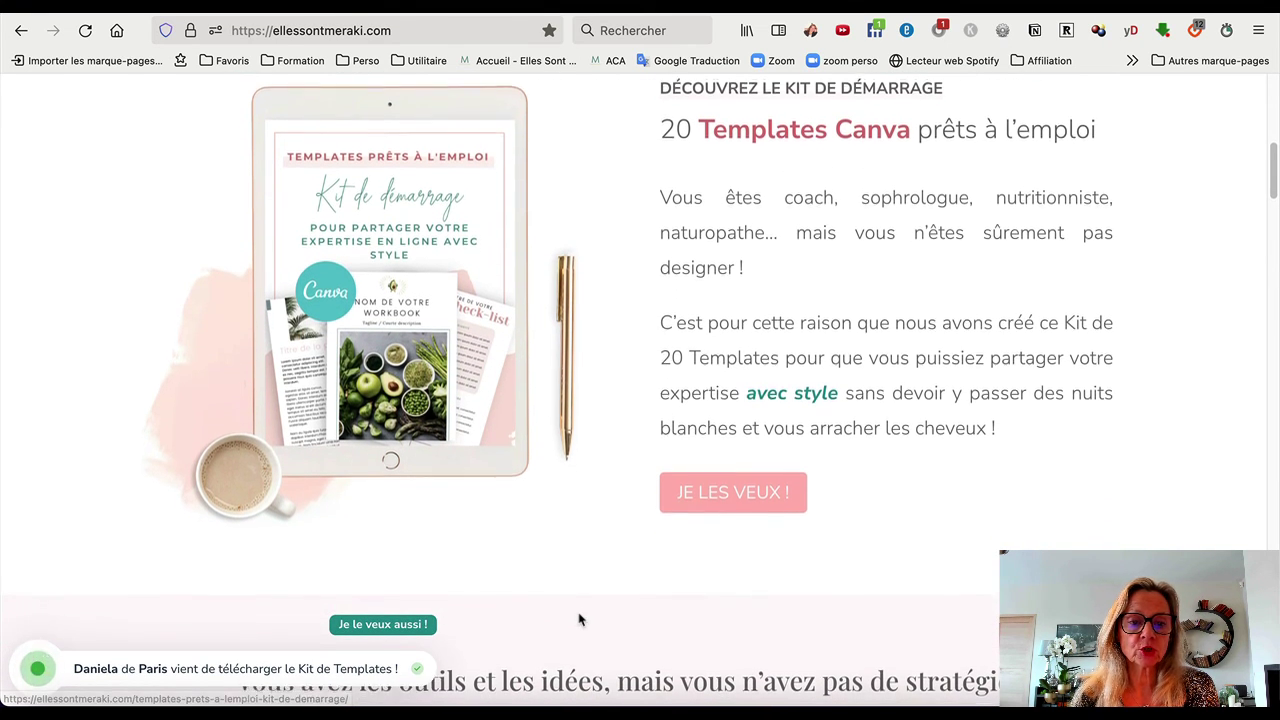
{"action": "scroll", "coordinate": [620, 355], "scroll_direction": "down", "scroll_amount": 10}
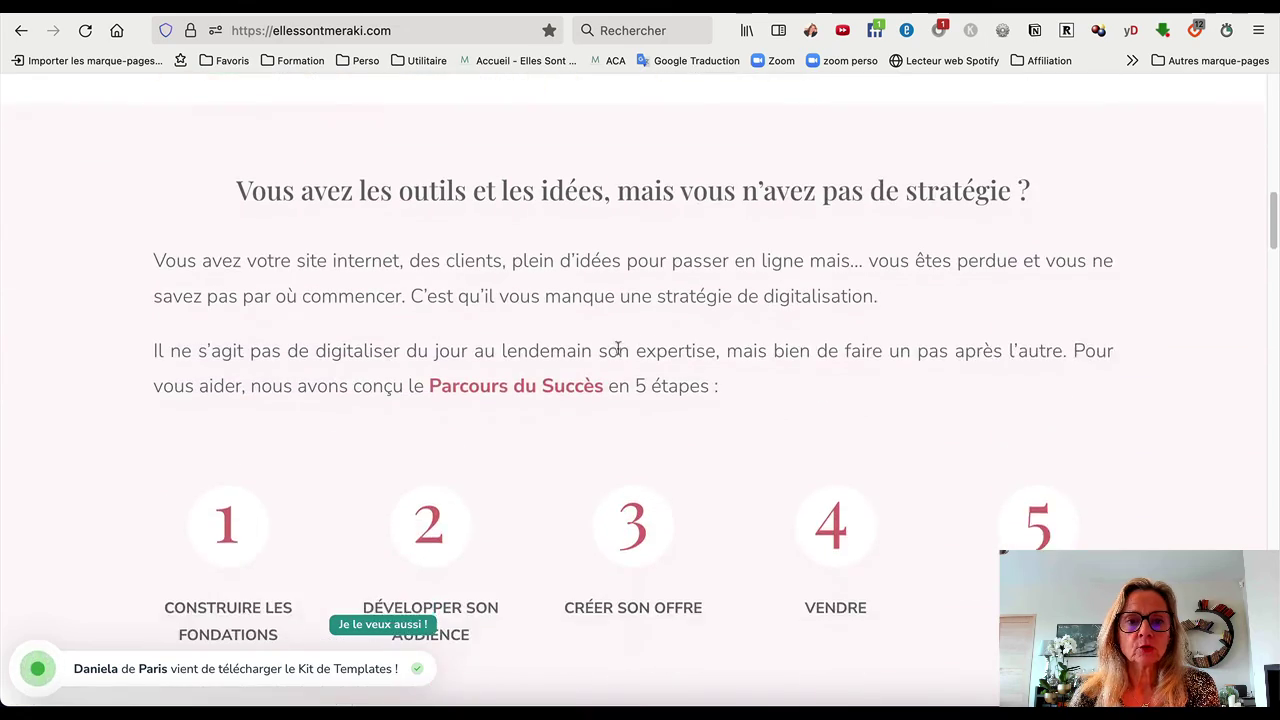
{"action": "left_click", "coordinate": [401, 624]}
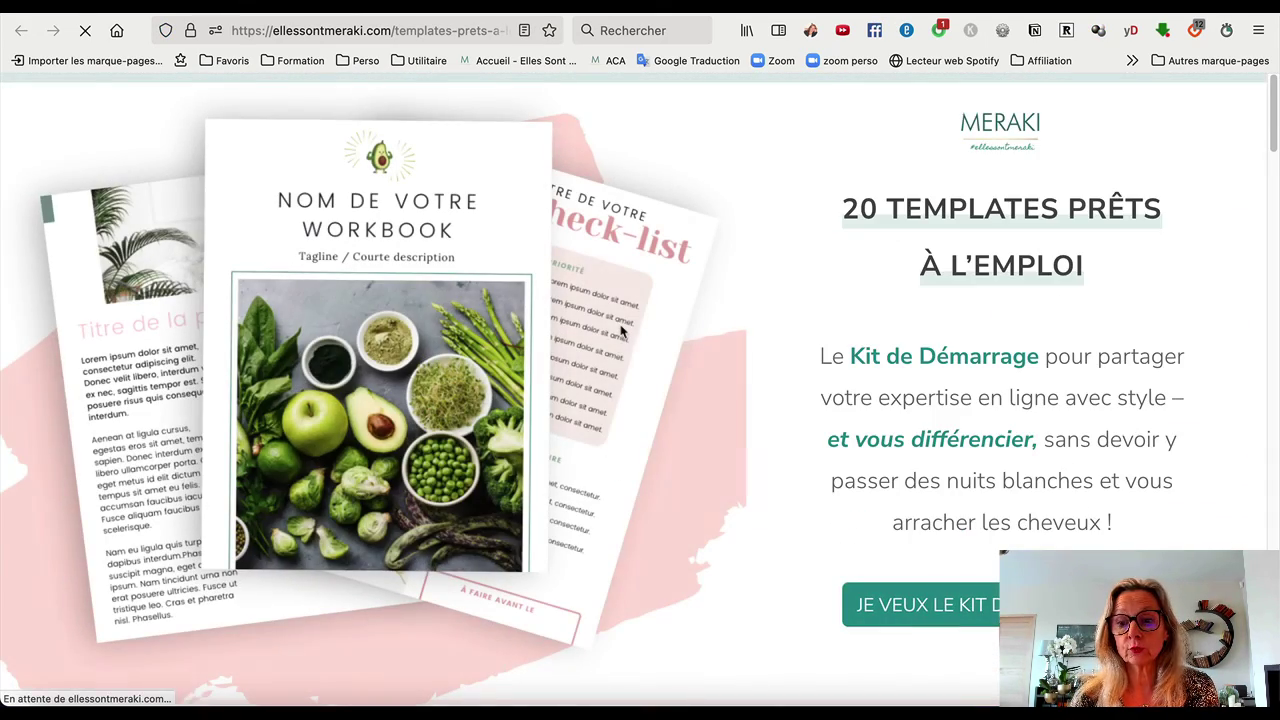
- Look through the Kit de Démarrage templates page and examine the download notification displayed on it
{"action": "scroll", "coordinate": [620, 330], "scroll_direction": "down", "scroll_amount": 5}
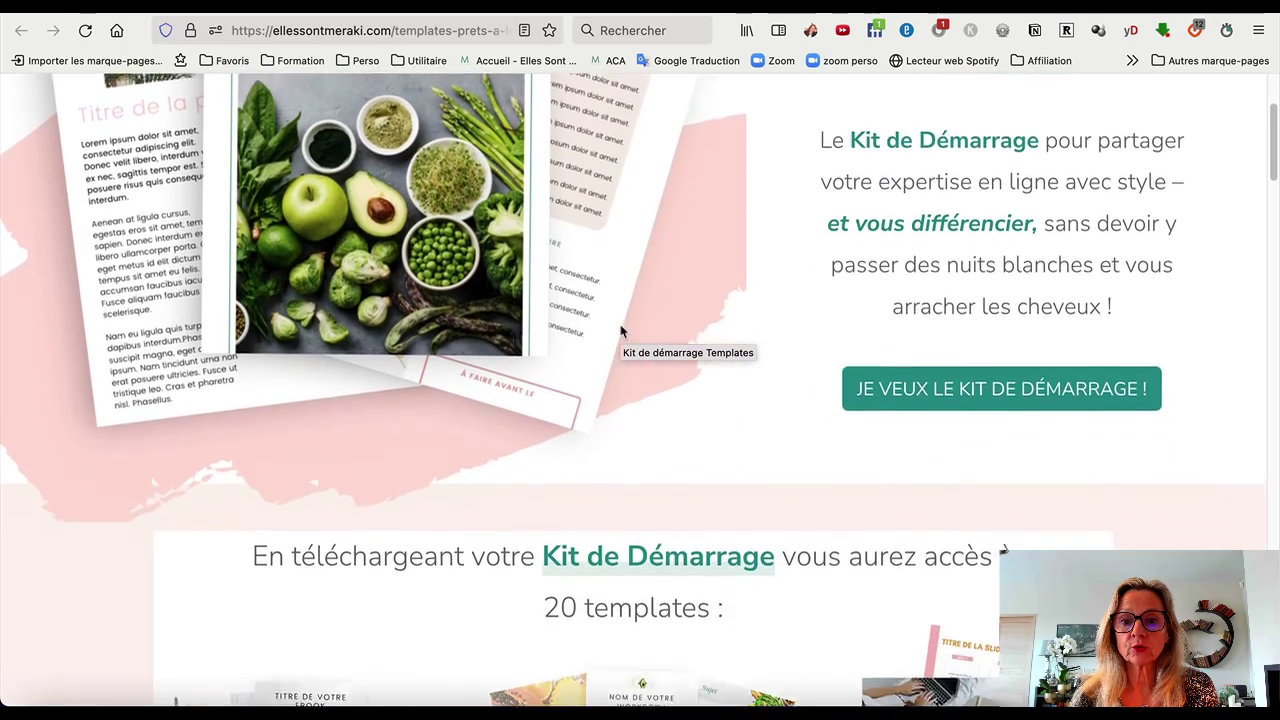
{"action": "scroll", "coordinate": [757, 438], "scroll_direction": "down", "scroll_amount": 10}
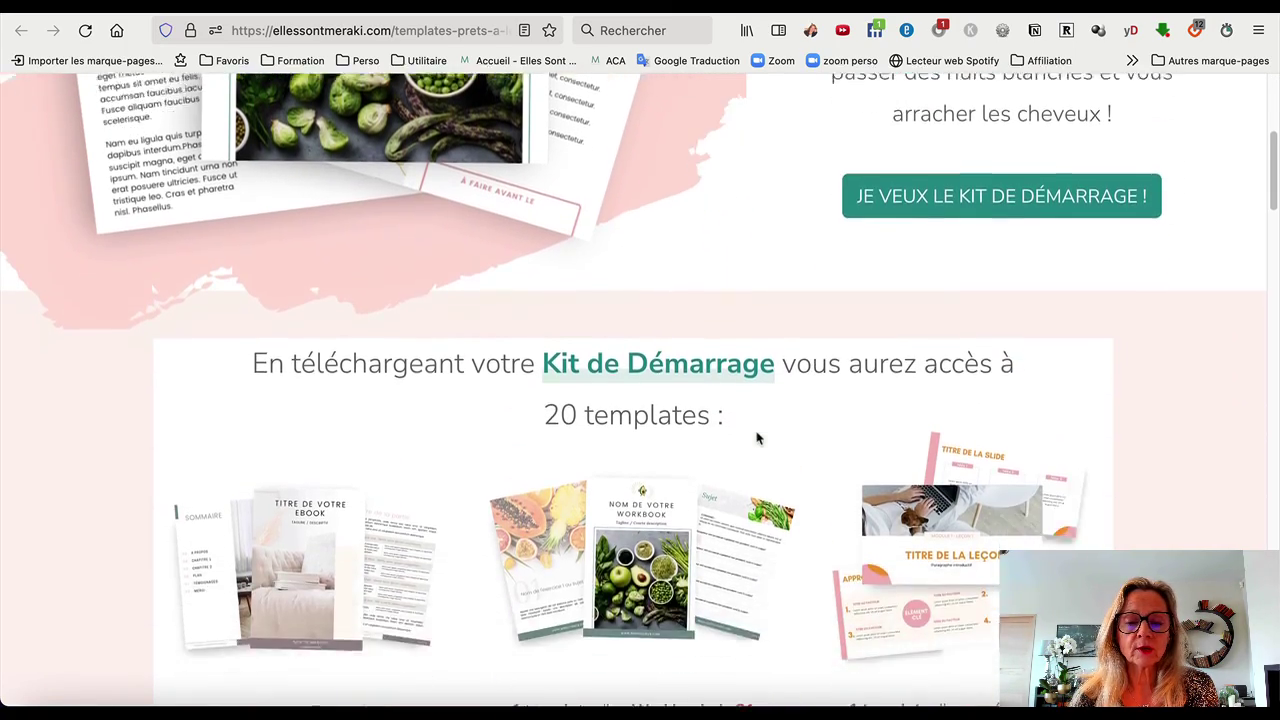
{"action": "scroll", "coordinate": [757, 438], "scroll_direction": "down", "scroll_amount": 10}
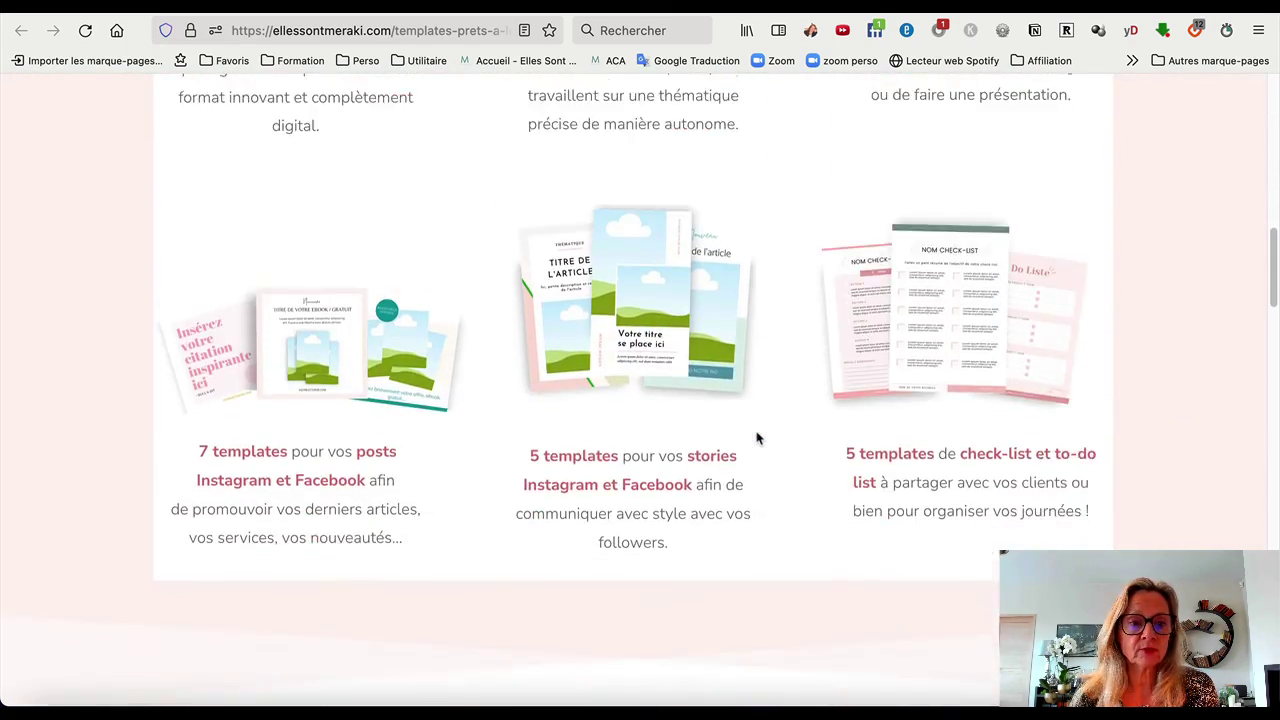
{"action": "scroll", "coordinate": [757, 438], "scroll_direction": "down", "scroll_amount": 3}
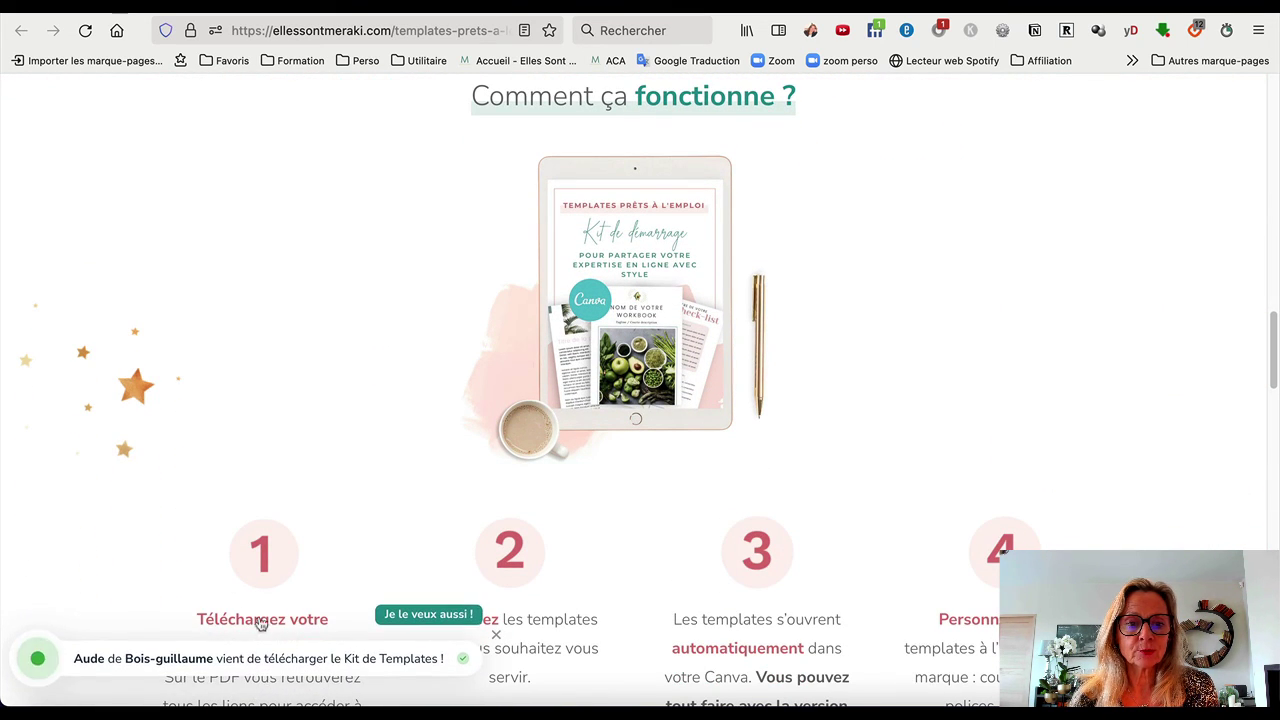
{"action": "scroll", "coordinate": [687, 533], "scroll_direction": "down", "scroll_amount": 1}
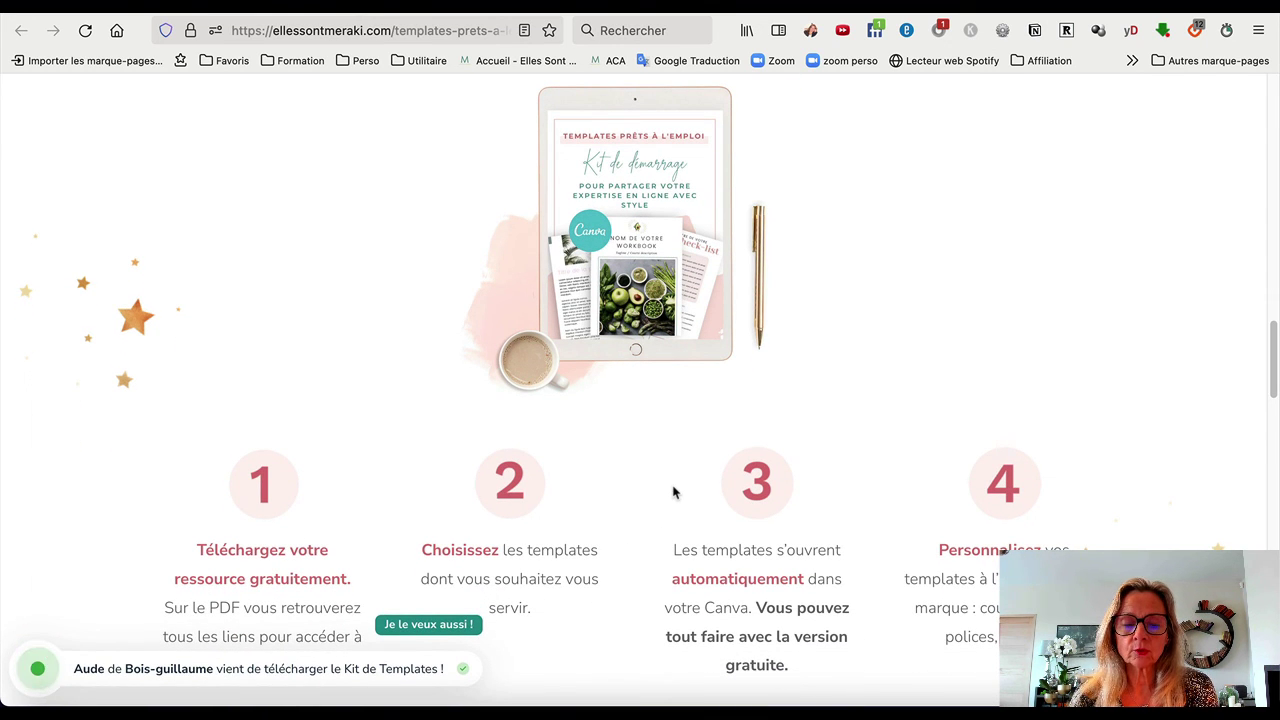
{"action": "scroll", "coordinate": [673, 491], "scroll_direction": "down", "scroll_amount": 4}
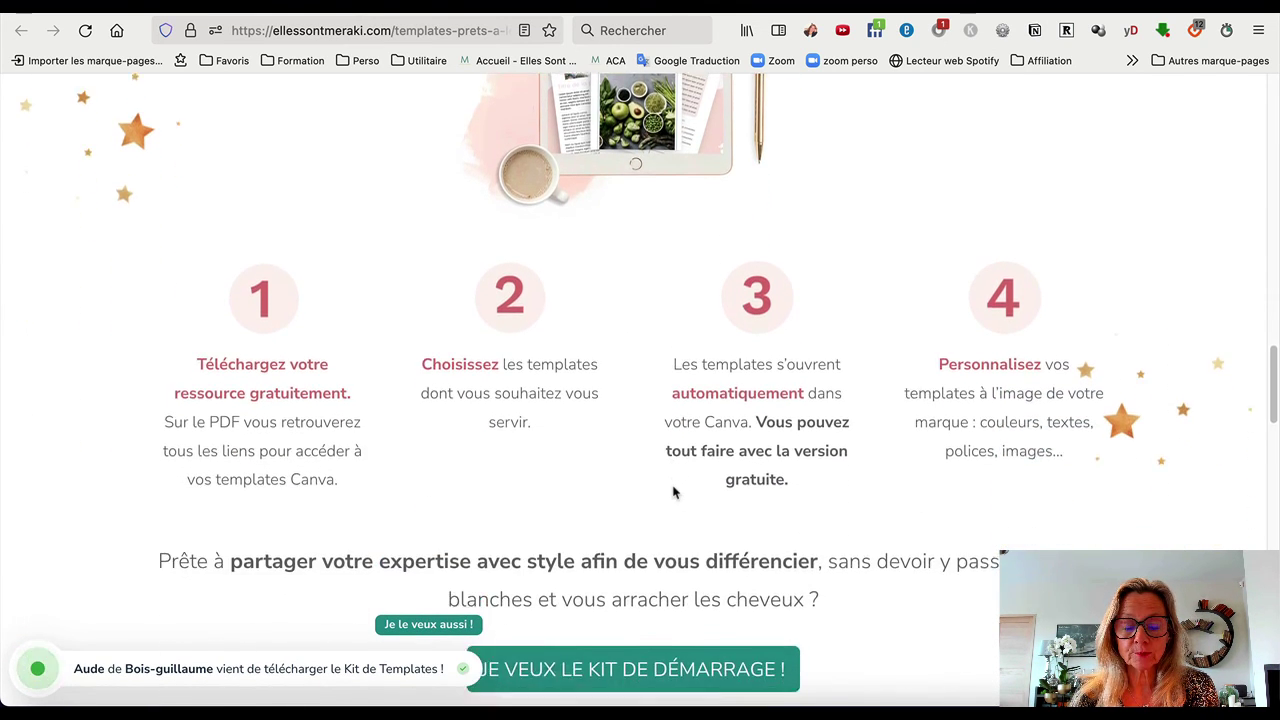